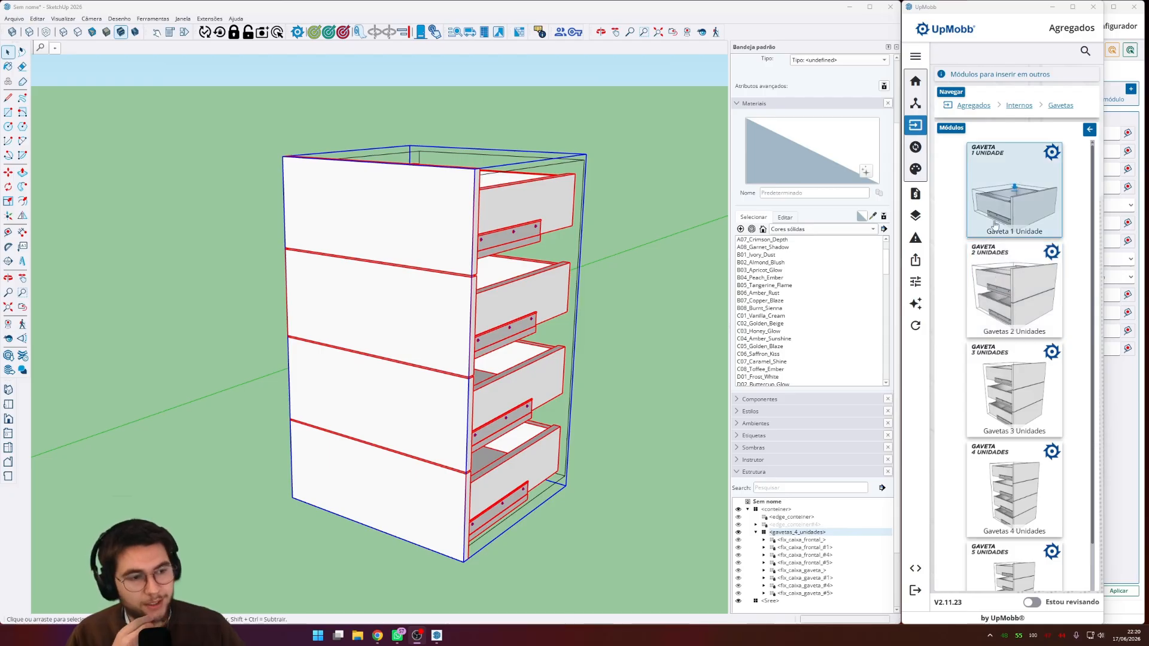
- Look through the drawer modules in the library and examine the four-drawer cabinet and its configuration options
scroll(1005, 230, down, 1)
scroll(1035, 281, up, 1)
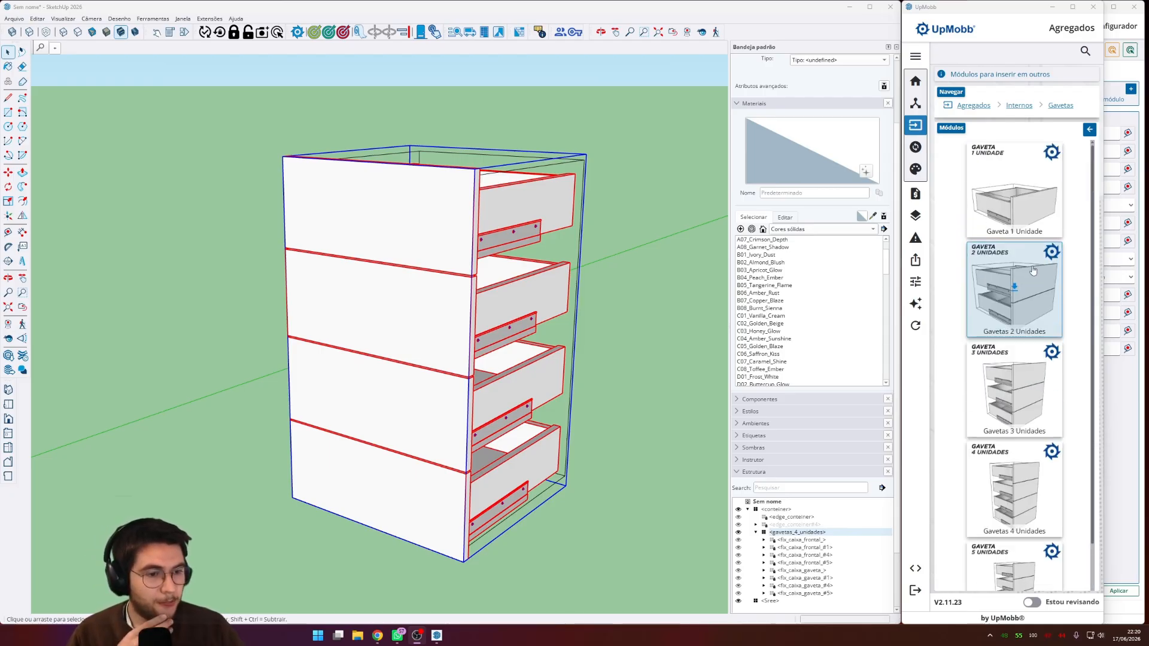
scroll(1005, 252, down, 1)
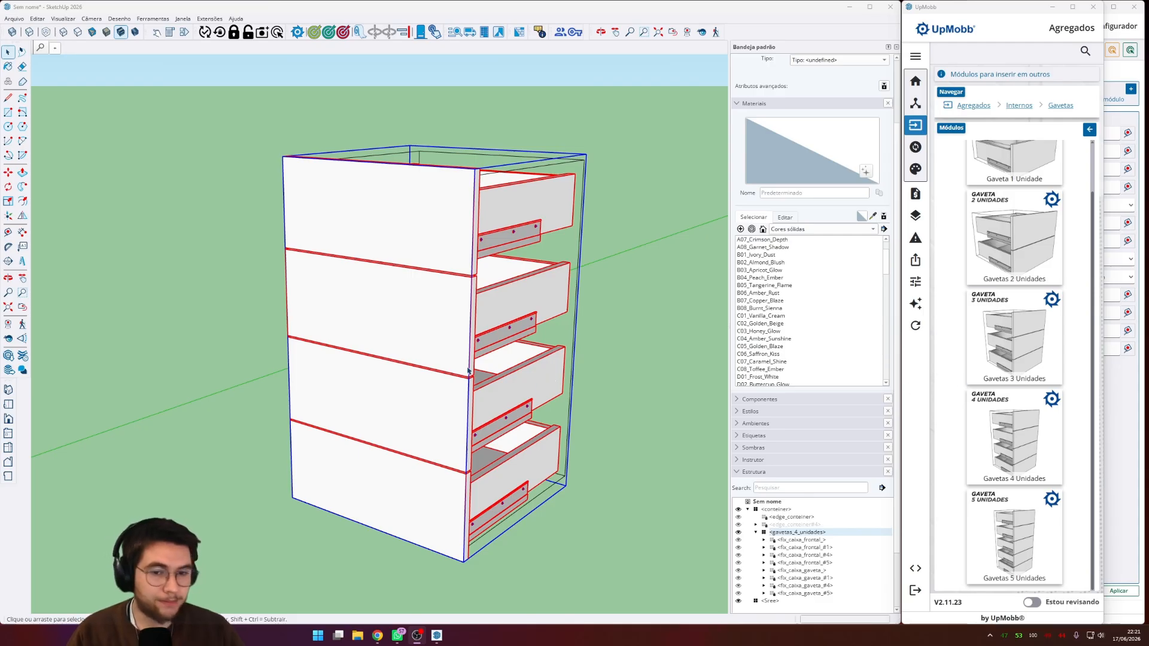
middle_drag(549, 380, 455, 335)
key(space)
click(455, 336)
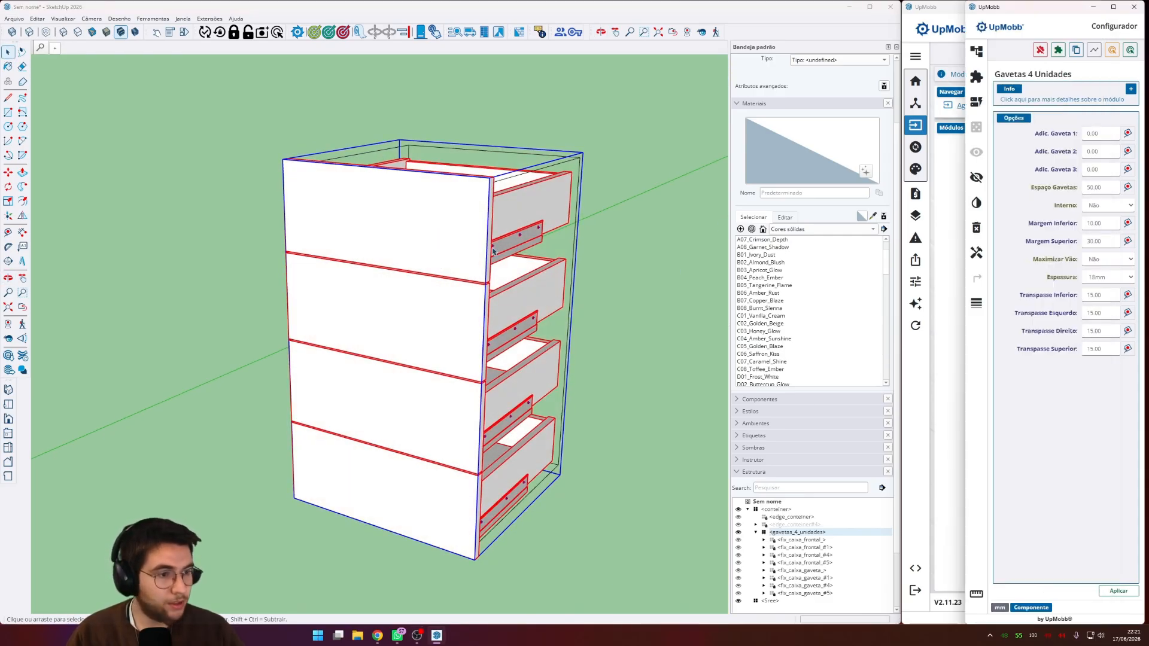
middle_drag(472, 191, 478, 207)
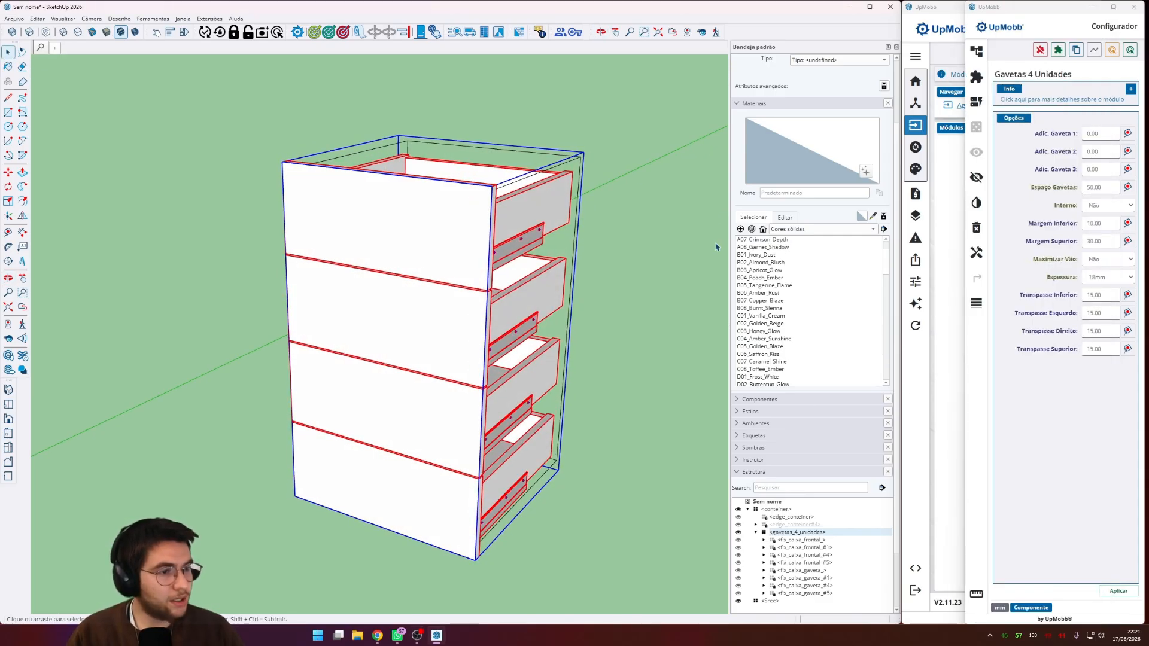
middle_drag(418, 269, 484, 238)
scroll(483, 238, up, 1)
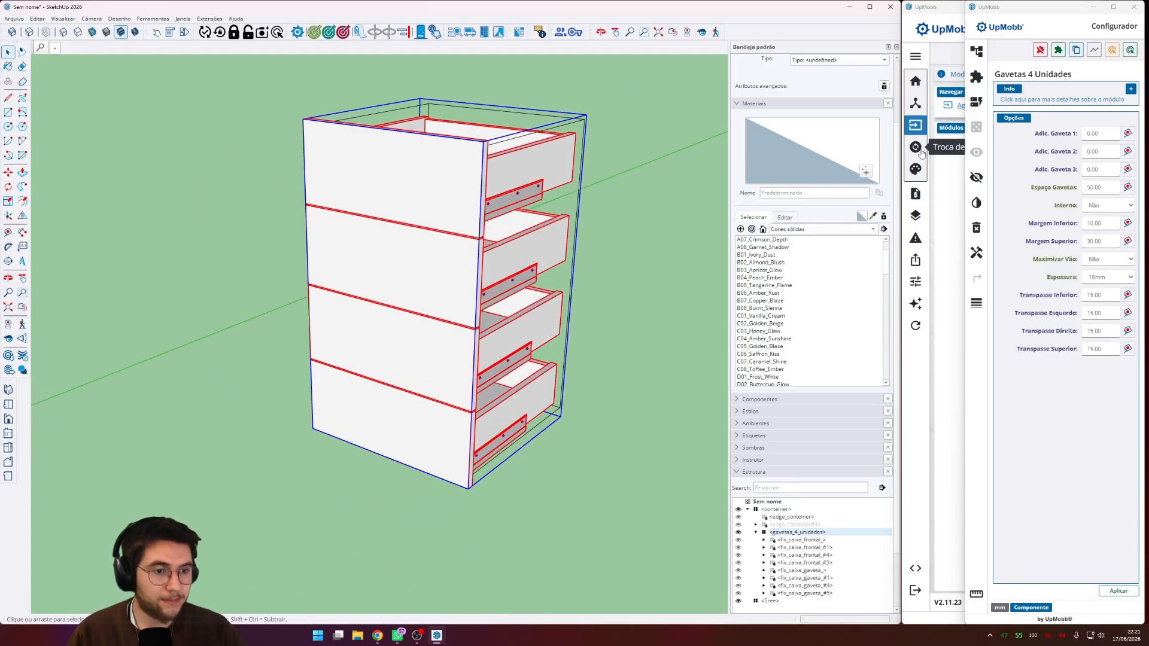
- Return the Agregados library to its top-level group list
click(941, 180)
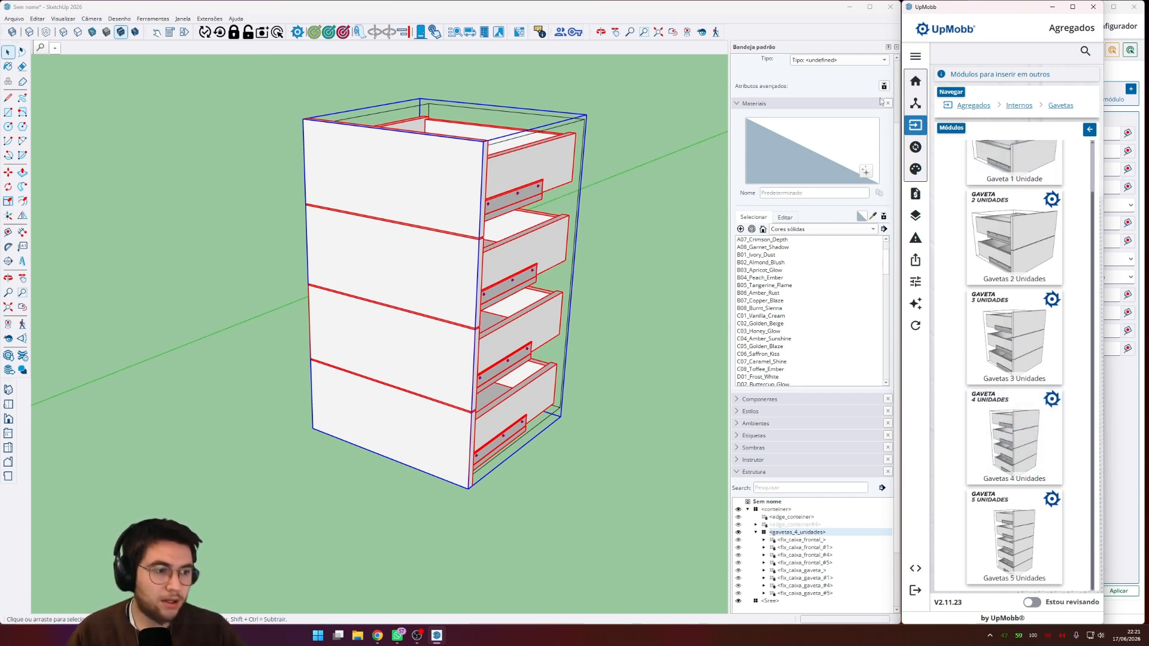
click(911, 126)
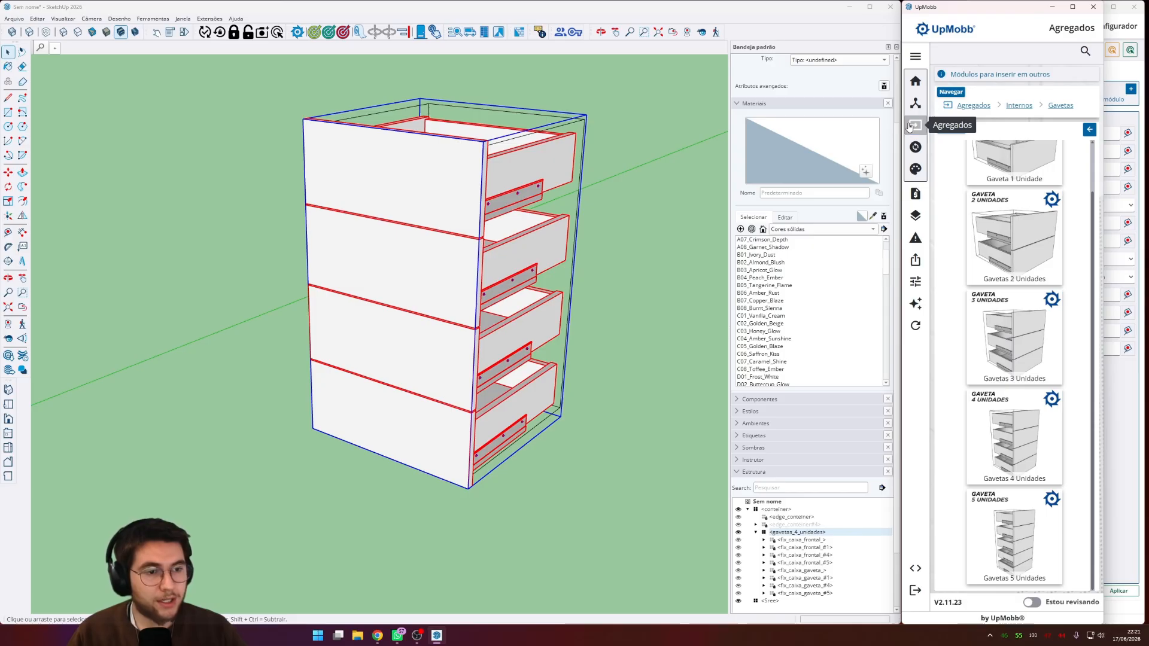
middle_drag(597, 183, 591, 183)
key(c)
click(423, 187)
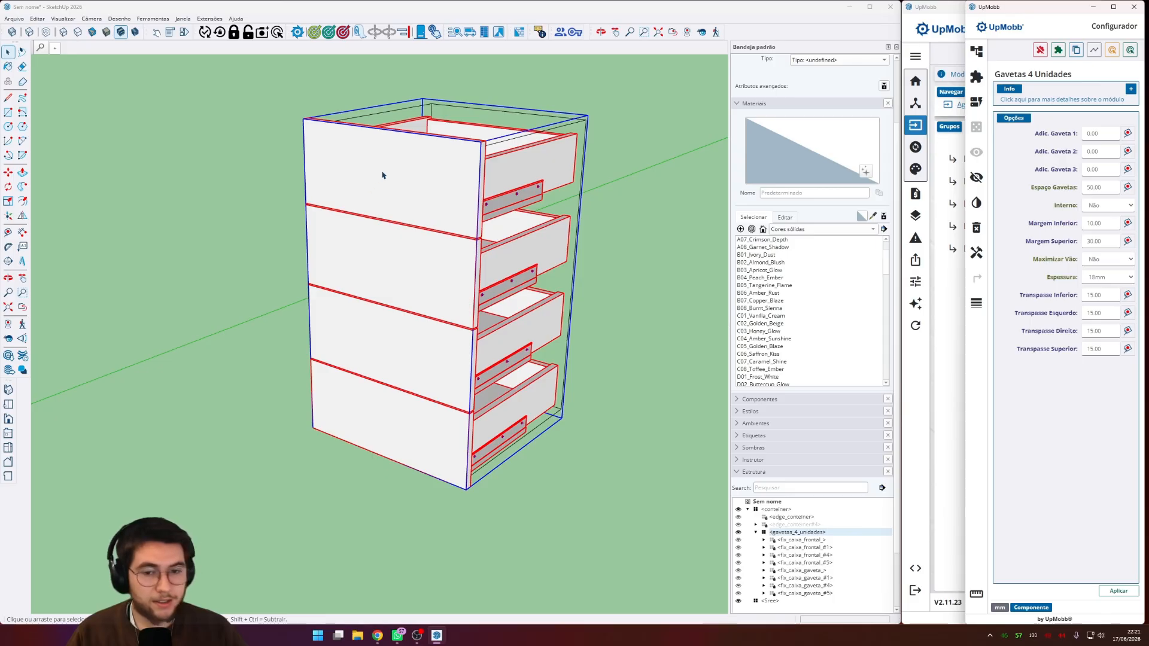
- Copy the four-drawer container from its lower front corner about 570 mm sideways along its front
mouse_move(383, 175)
middle_down()
mouse_move(596, 278)
mouse_move(577, 313)
middle_up()
scroll(577, 313, down, 2)
middle_drag(323, 371, 390, 411)
scroll(383, 404, up, 2)
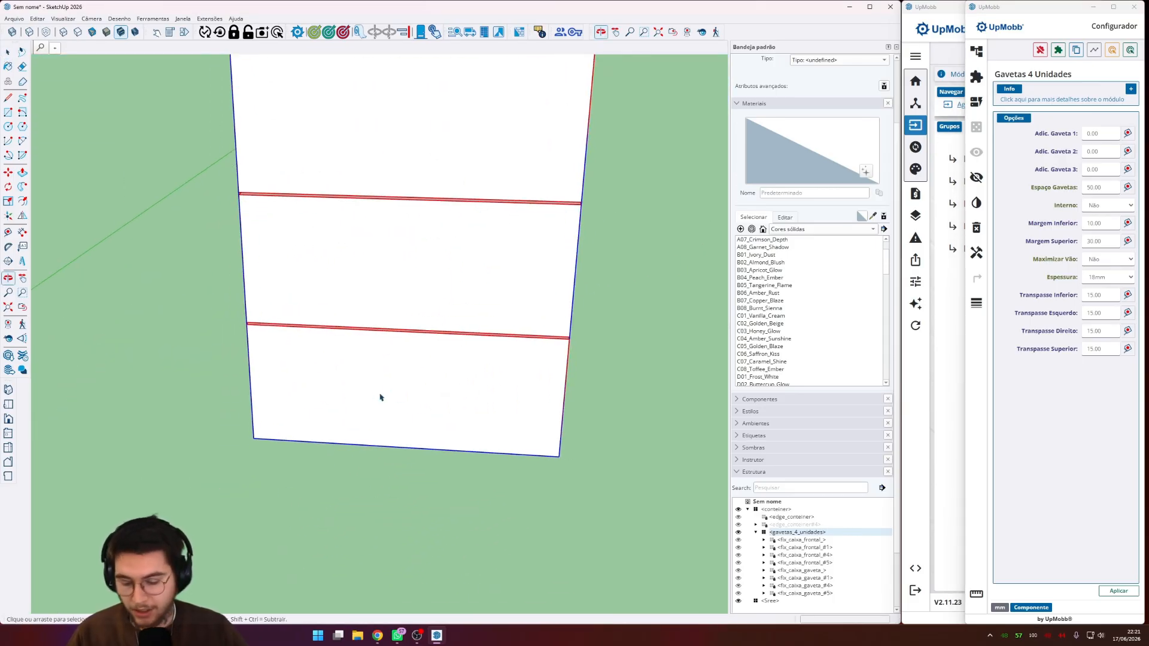
click(262, 439)
key(m)
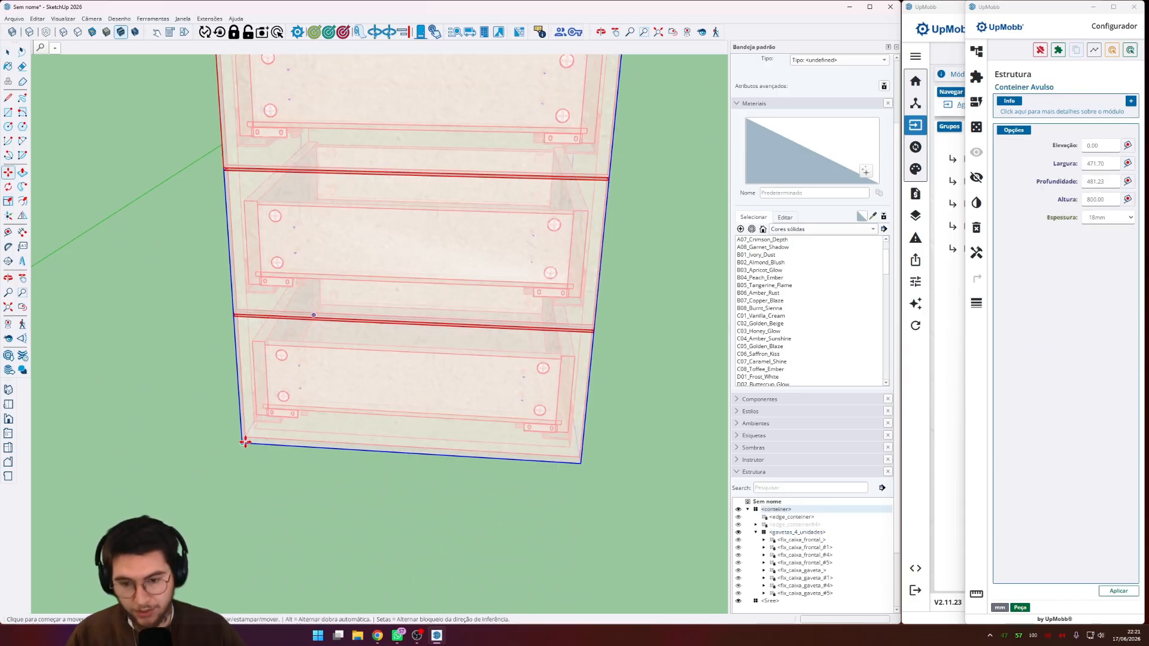
click(245, 442)
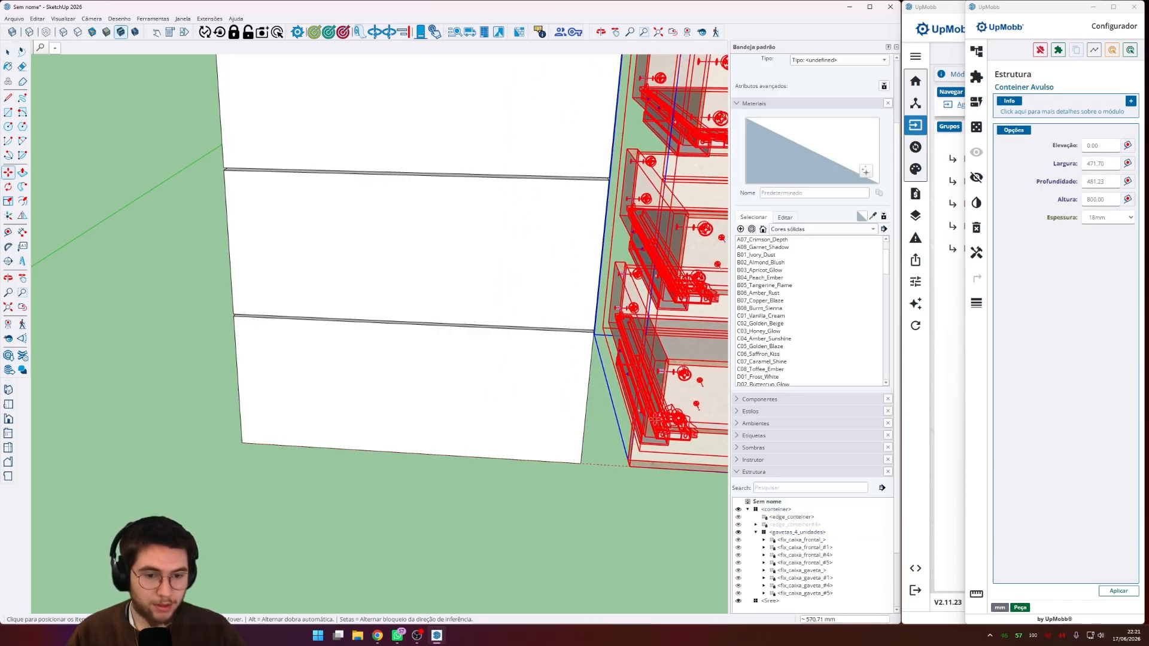
click(651, 428)
key(space)
- Move the copied container about 58 mm towards the original so only a narrow gap separates them
scroll(628, 469, up, 5)
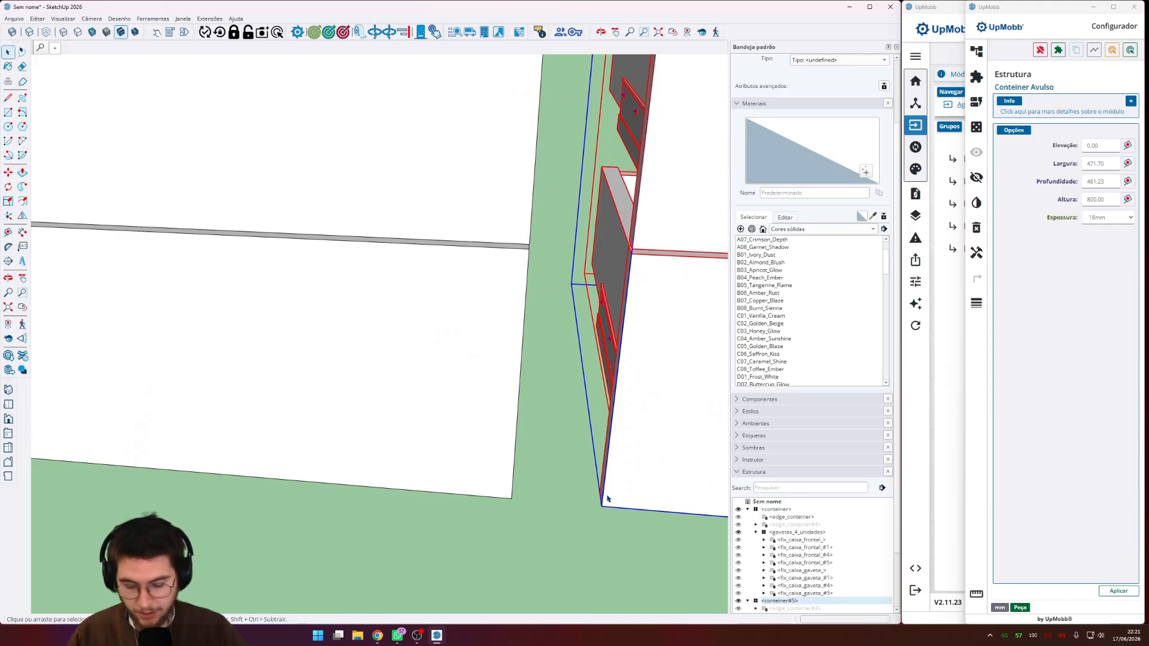
key(m)
drag(601, 503, 541, 498)
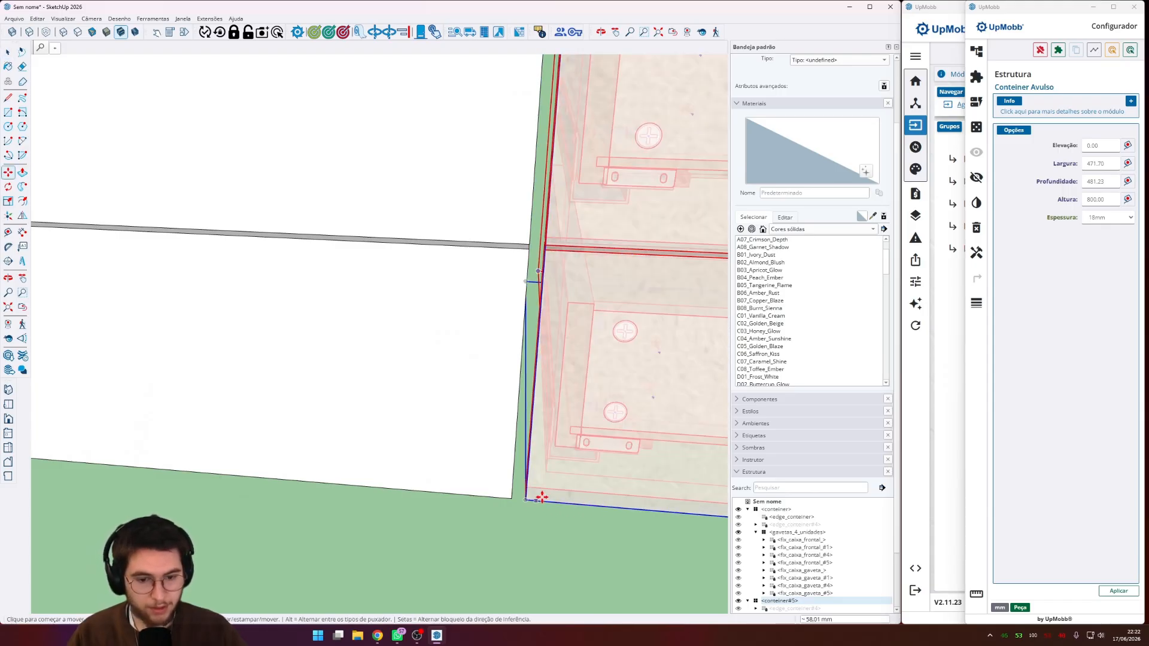
- Delete the four-drawer module inside the copied container, keeping the empty container
scroll(541, 497, down, 2)
click(546, 323)
key(space)
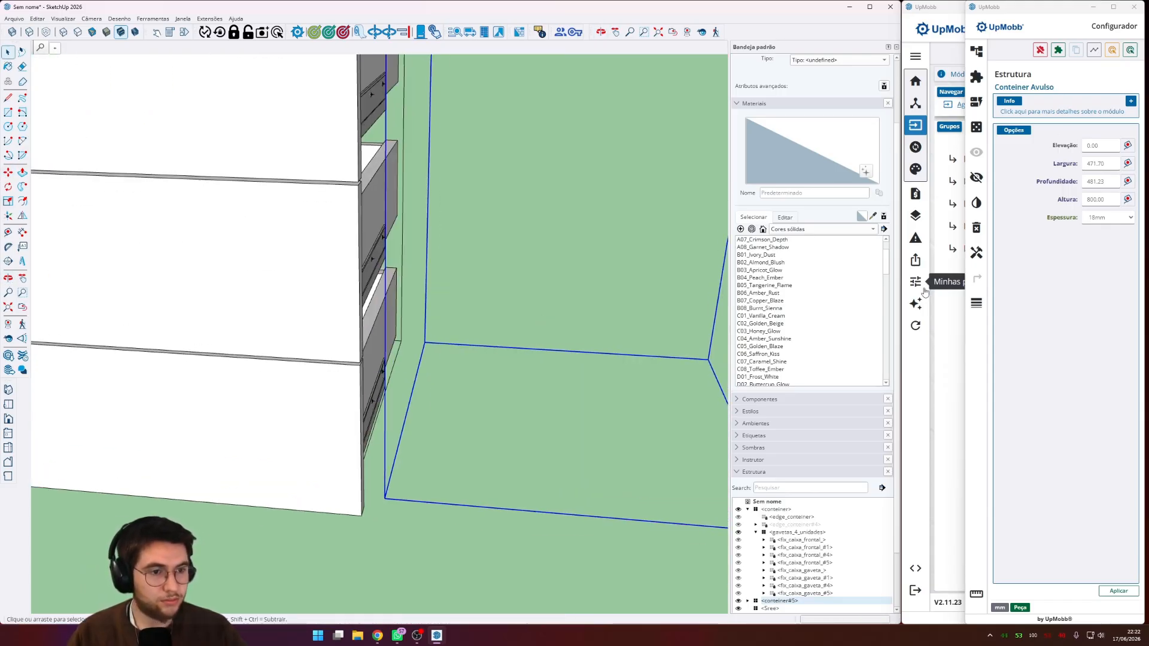
- Insert the Gavetas 2 Unidades module from the internal drawers group into the empty copied container
click(942, 239)
click(958, 160)
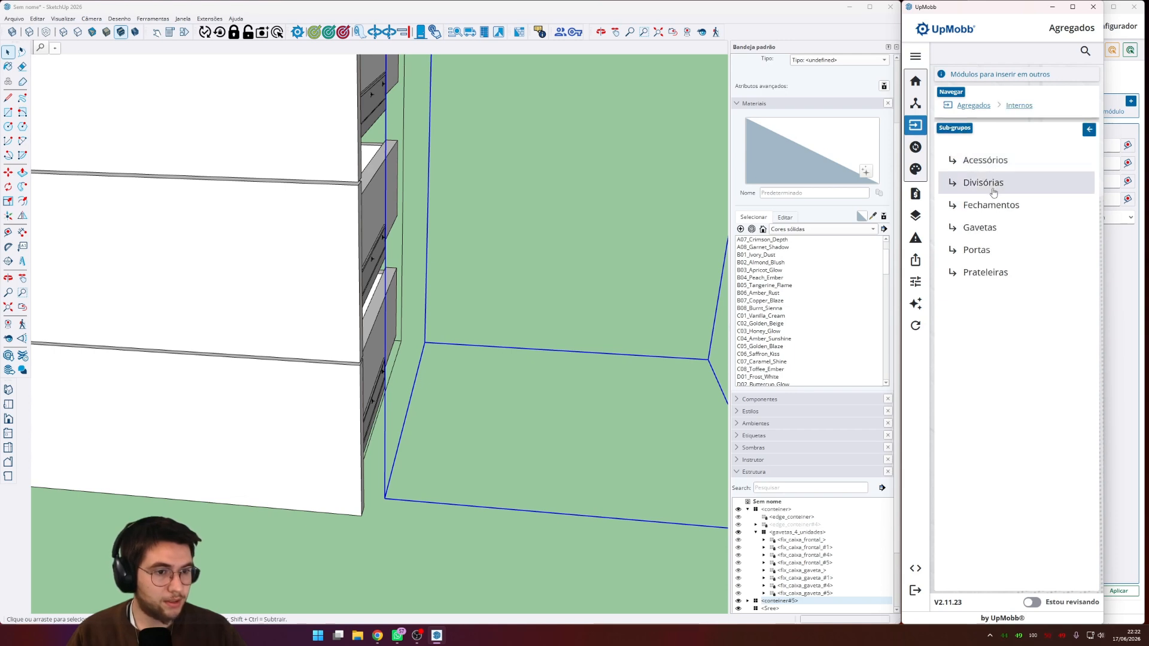
click(980, 227)
scroll(1023, 311, down, 1)
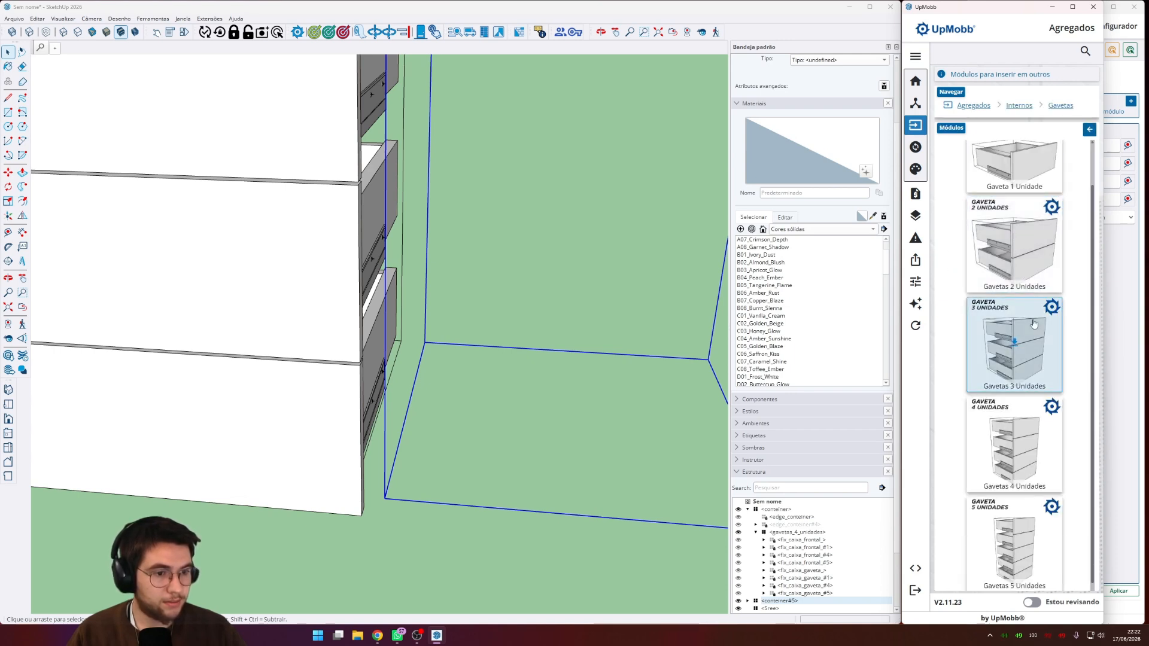
click(1028, 251)
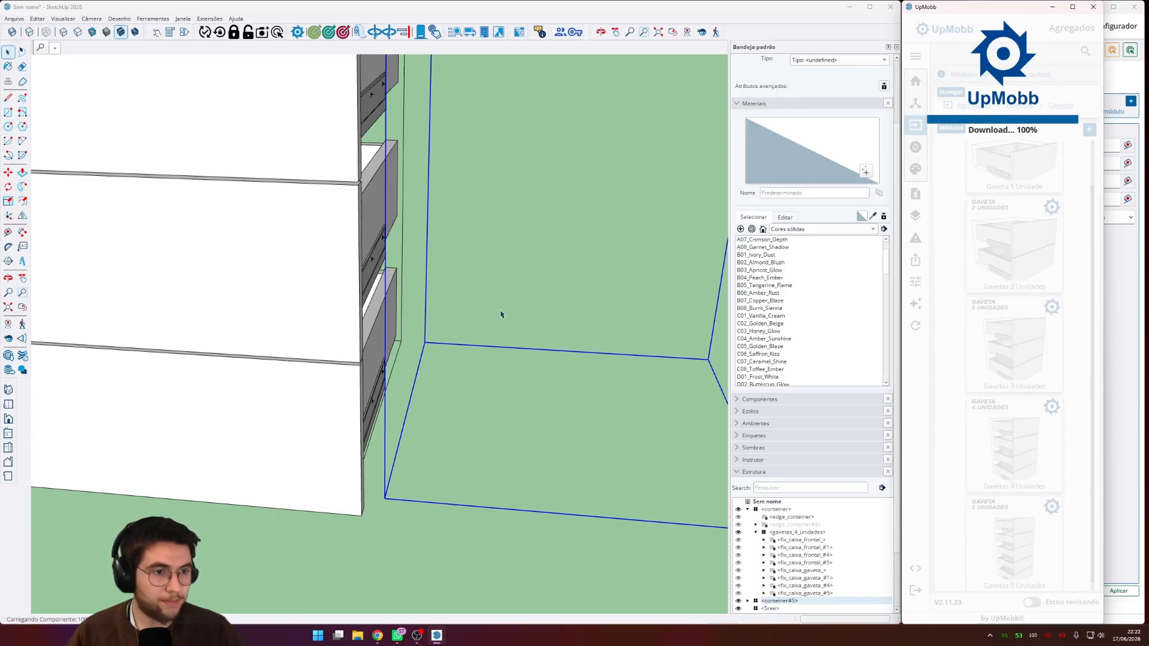
click(432, 340)
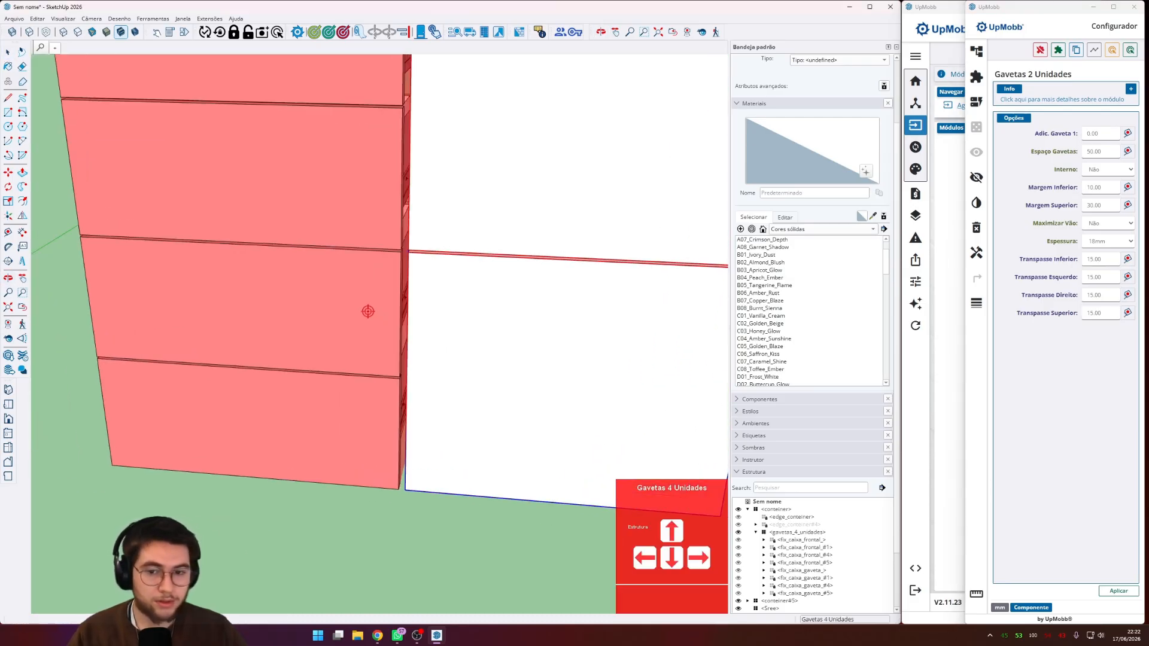
- Replace the four-drawer module in the original container with the Gavetas 3 Unidades module
click(949, 224)
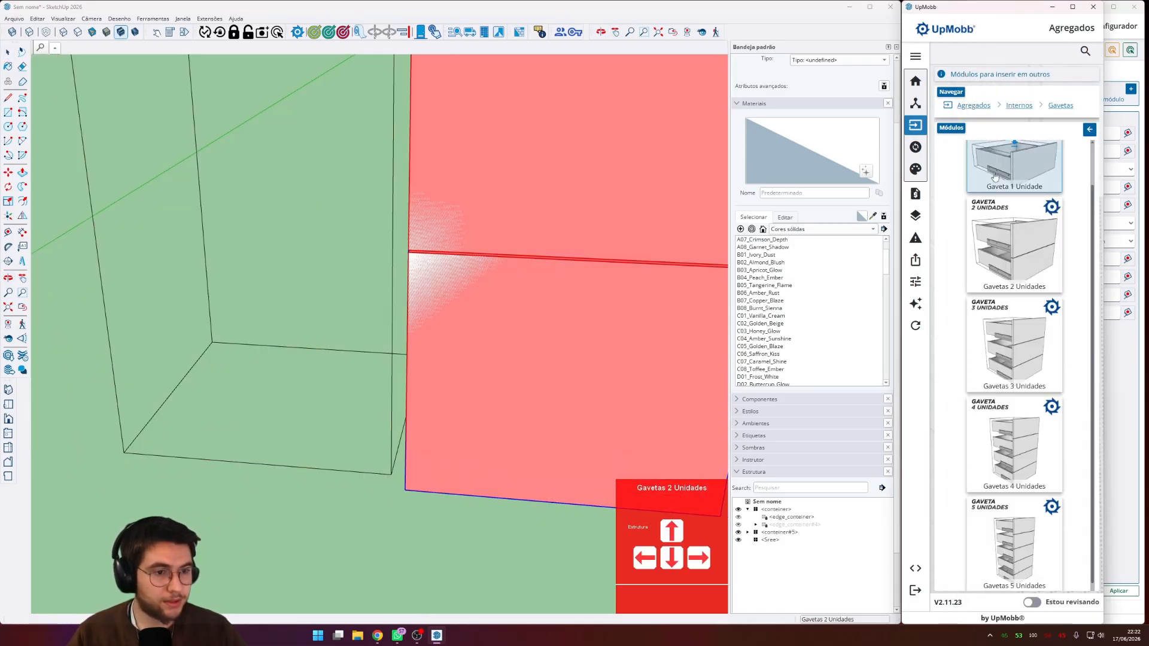
click(1014, 344)
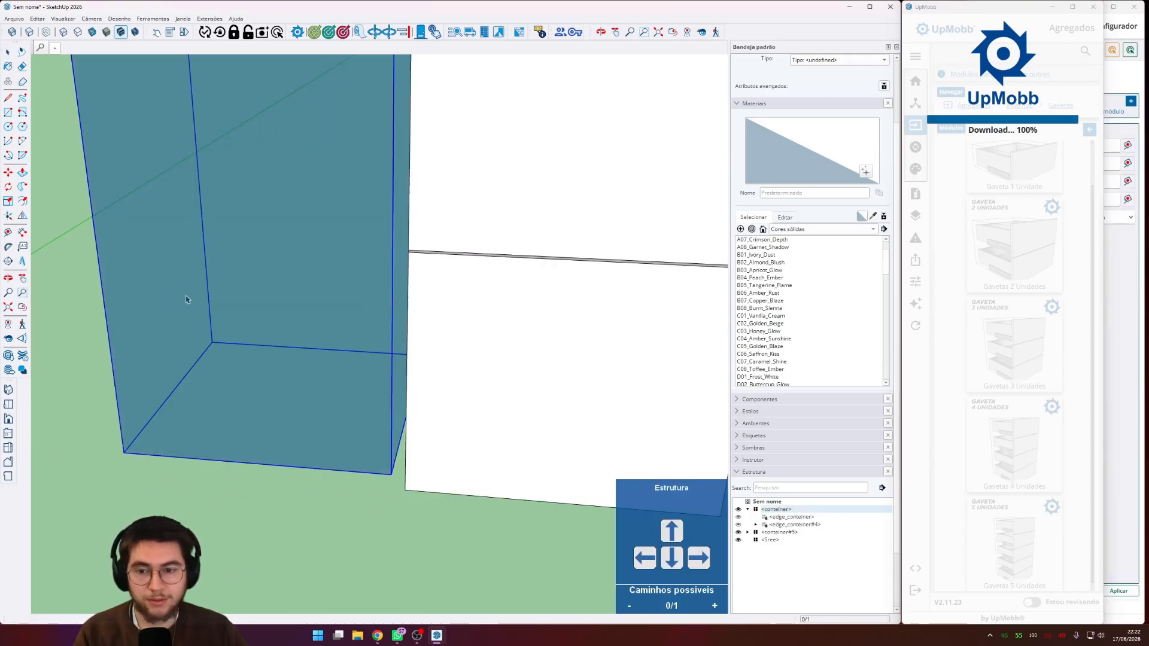
click(392, 212)
- Set Adic. Gaveta 1 of the three-drawer module to 138.92 by picking the vertical distance from its lowest drawer gap to the neighbouring module's gap
scroll(392, 216, down, 1)
middle_drag(393, 217, 563, 267)
scroll(514, 369, up, 1)
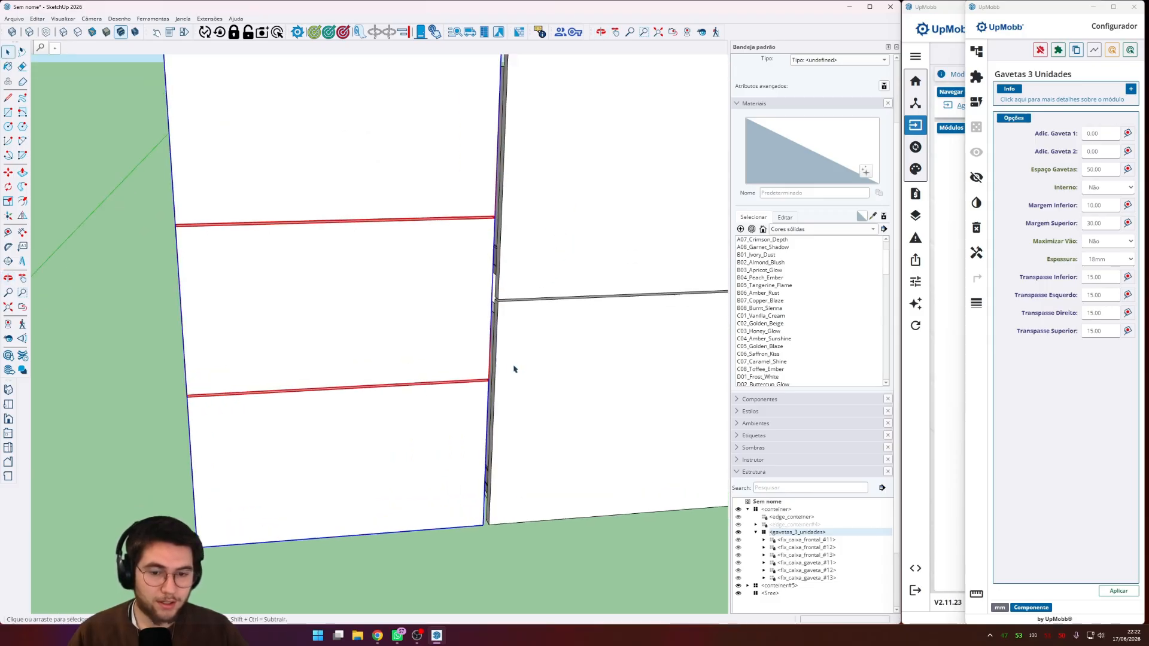
scroll(496, 375, up, 3)
middle_drag(467, 396, 456, 414)
scroll(455, 419, down, 1)
scroll(518, 227, down, 2)
middle_drag(487, 304, 457, 295)
scroll(481, 315, down, 4)
scroll(456, 295, up, 2)
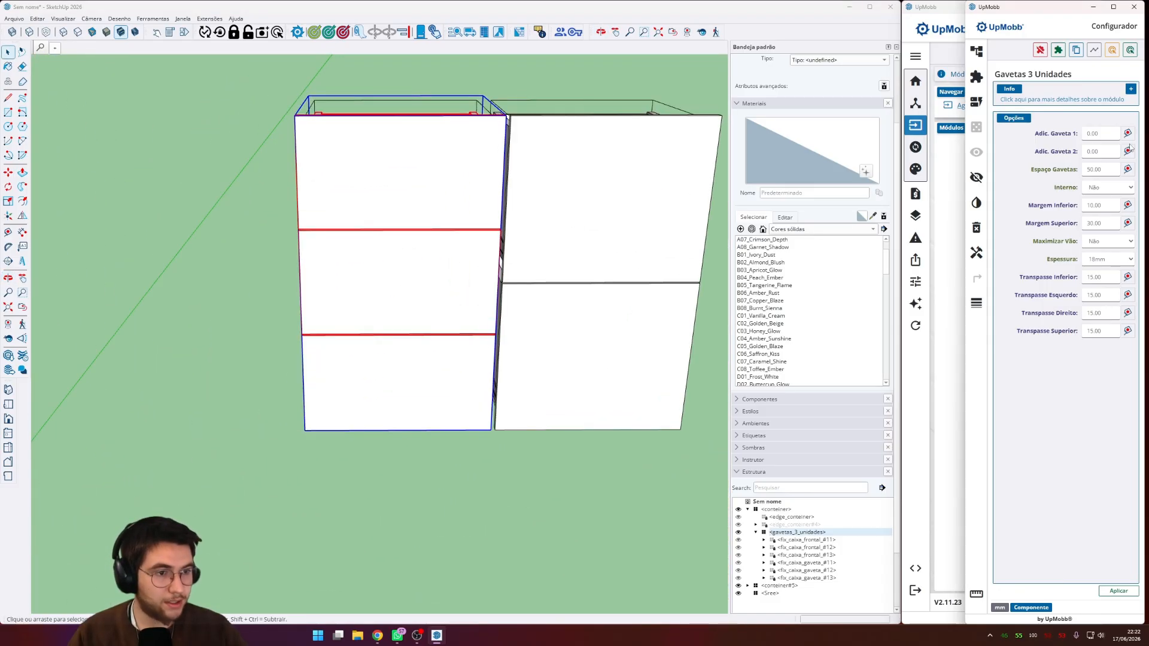
click(1127, 133)
scroll(465, 364, up, 6)
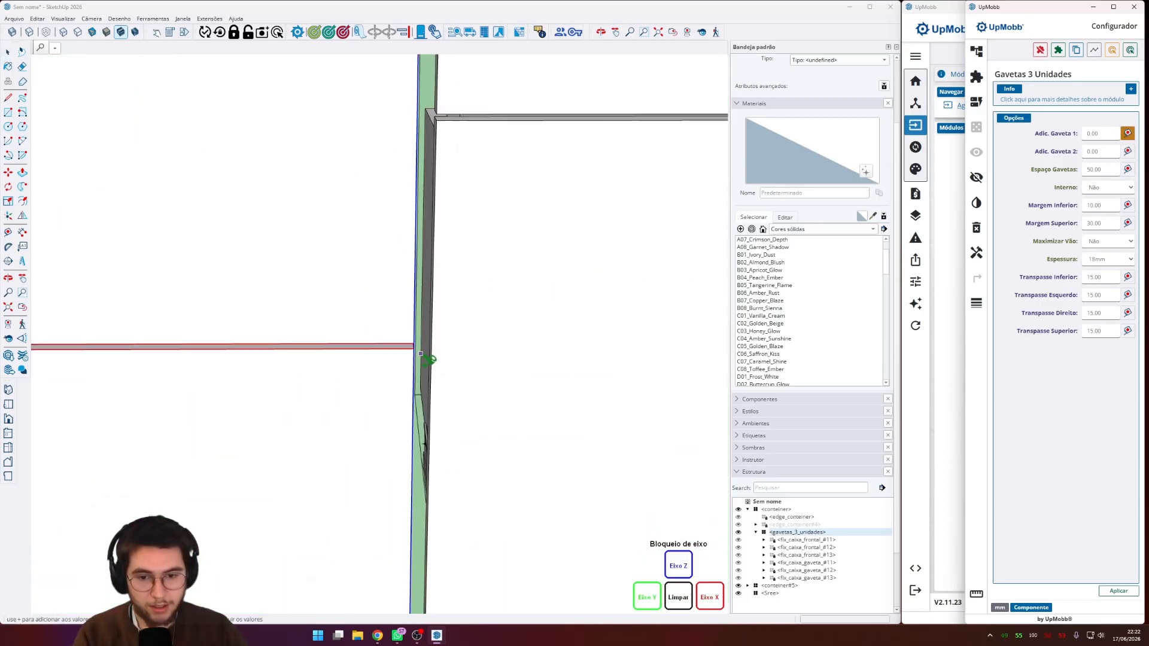
click(413, 348)
scroll(413, 348, down, 3)
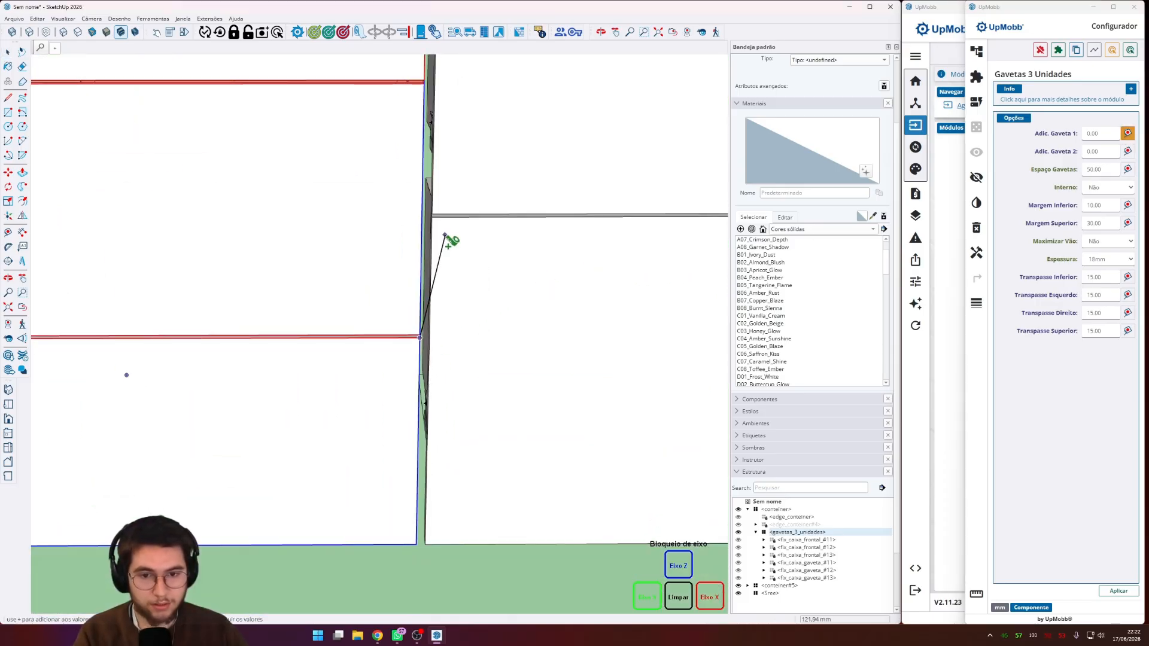
key(Up)
click(431, 217)
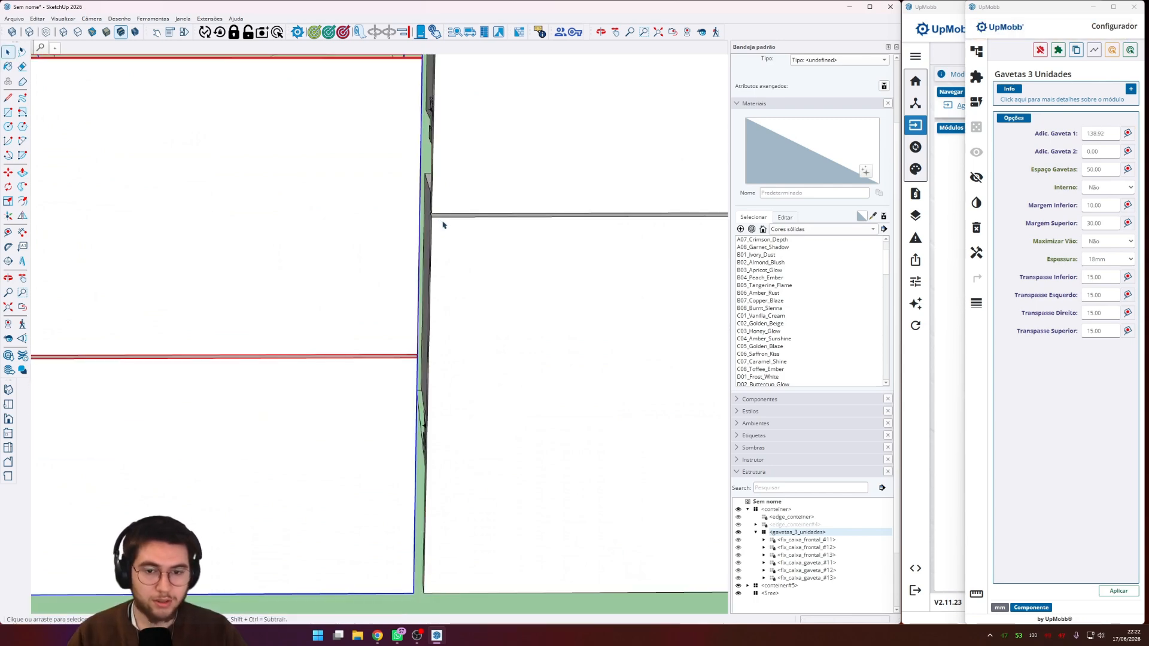
- Examine how the three-drawer module's fronts line up with the neighbouring two-drawer module
scroll(446, 224, down, 4)
middle_drag(452, 225, 471, 317)
scroll(471, 316, down, 2)
scroll(507, 297, up, 1)
scroll(507, 297, down, 1)
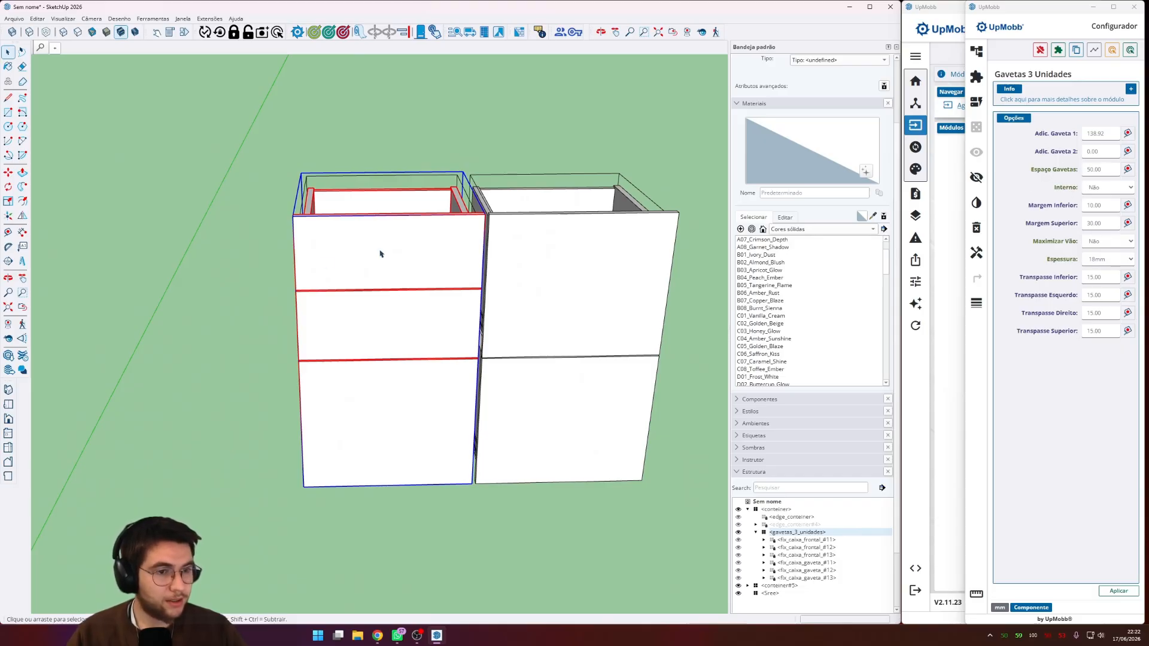
middle_drag(379, 253, 277, 290)
scroll(449, 302, up, 2)
scroll(460, 315, down, 7)
scroll(276, 289, down, 2)
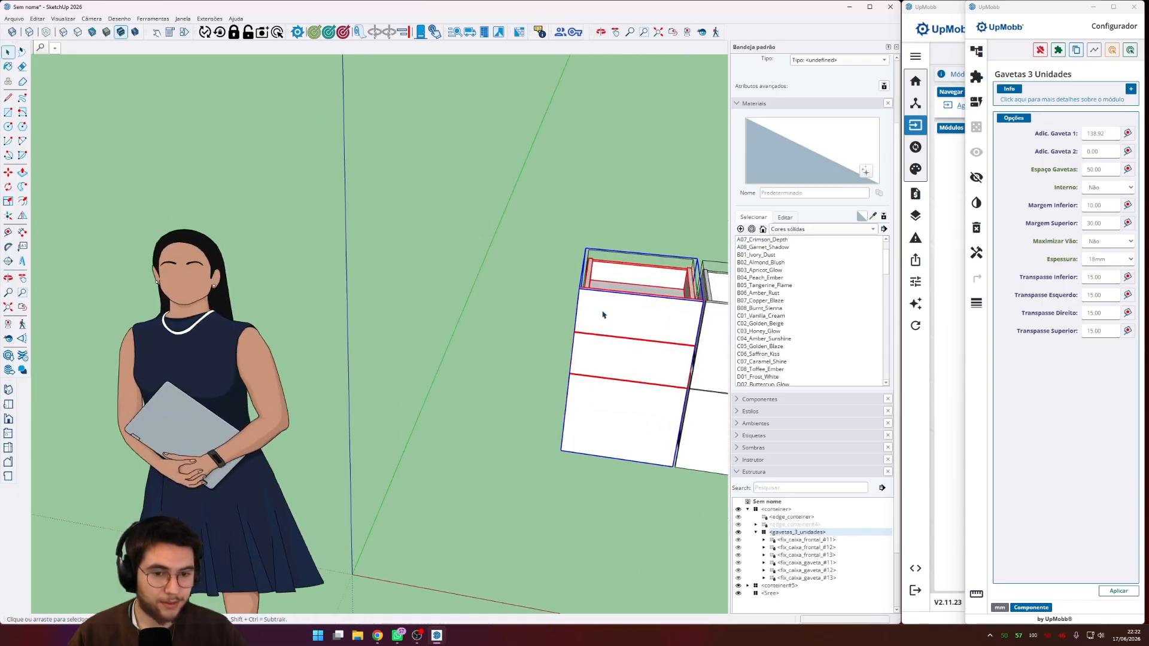
scroll(602, 314, up, 4)
shift+middle_drag(602, 314, 507, 207)
scroll(441, 297, up, 3)
scroll(441, 298, down, 1)
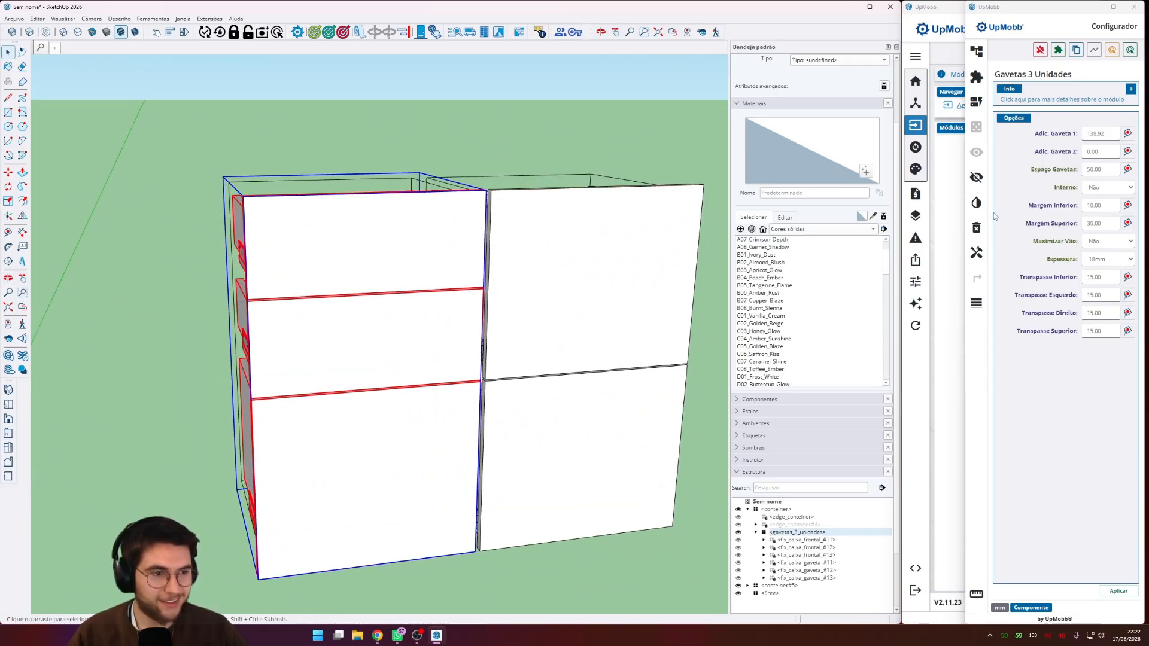
- Set Adic. Gaveta 2 of the three-drawer module to -10
click(1100, 151)
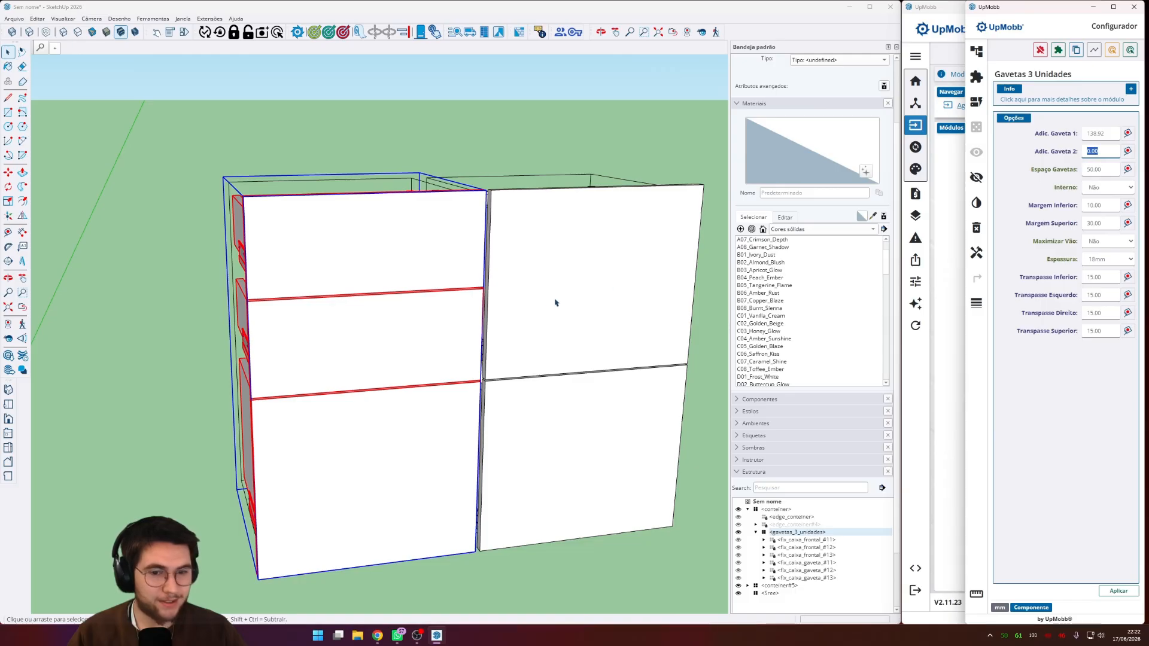
scroll(407, 314, up, 3)
middle_drag(407, 323, 526, 292)
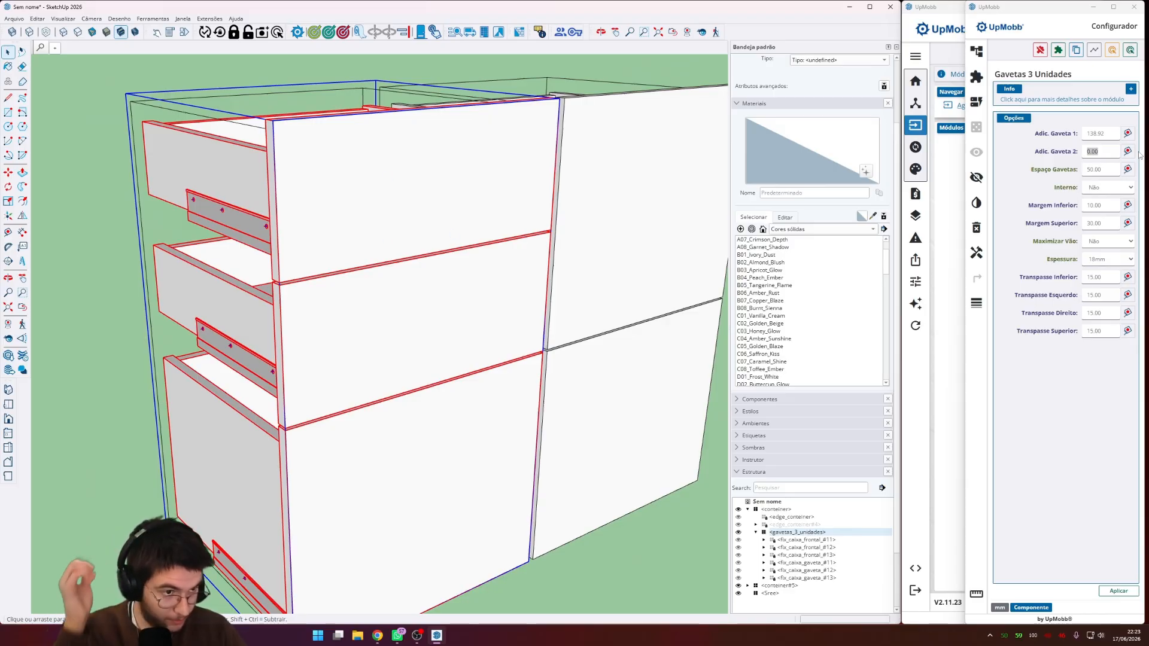
click(1095, 152)
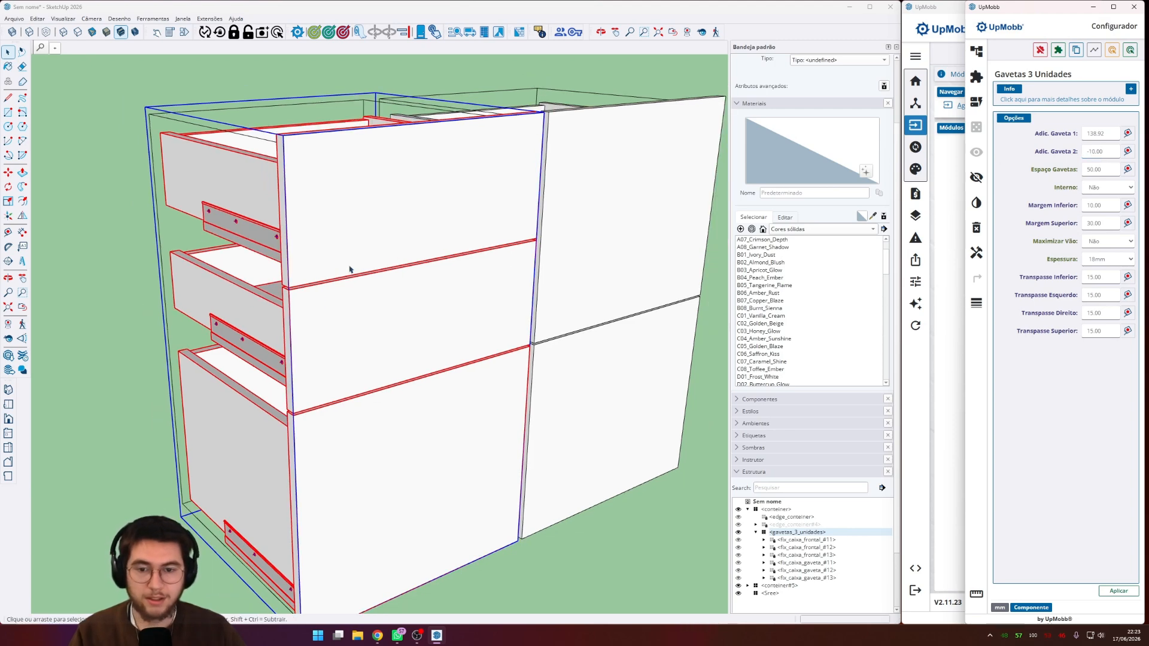
- Set Maximizar Vão of the three-drawer module to Sim and apply it
mouse_move(635, 239)
middle_down()
mouse_move(510, 263)
mouse_move(475, 298)
mouse_move(347, 326)
mouse_move(386, 290)
middle_up()
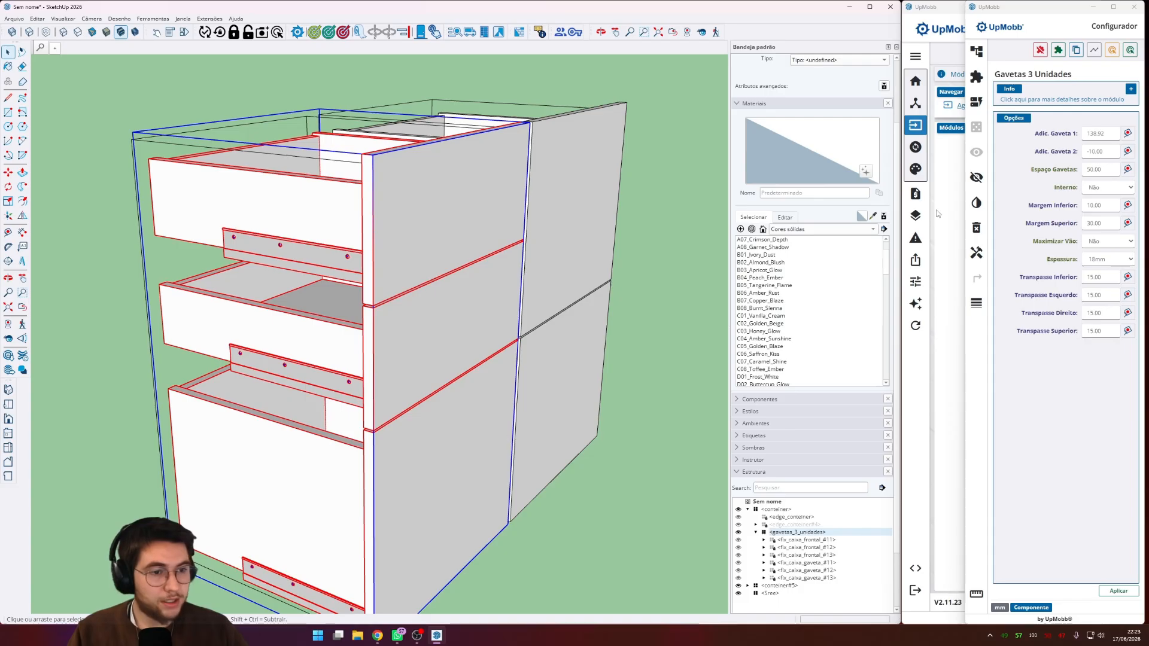
double_click(1114, 170)
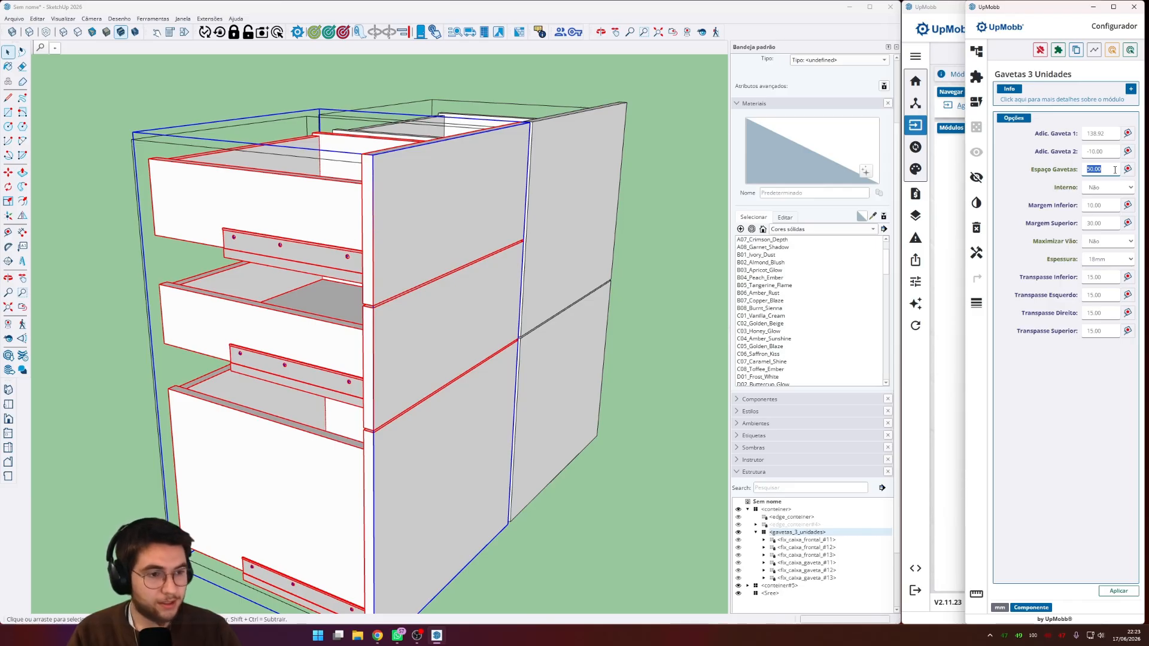
click(1098, 242)
click(1099, 250)
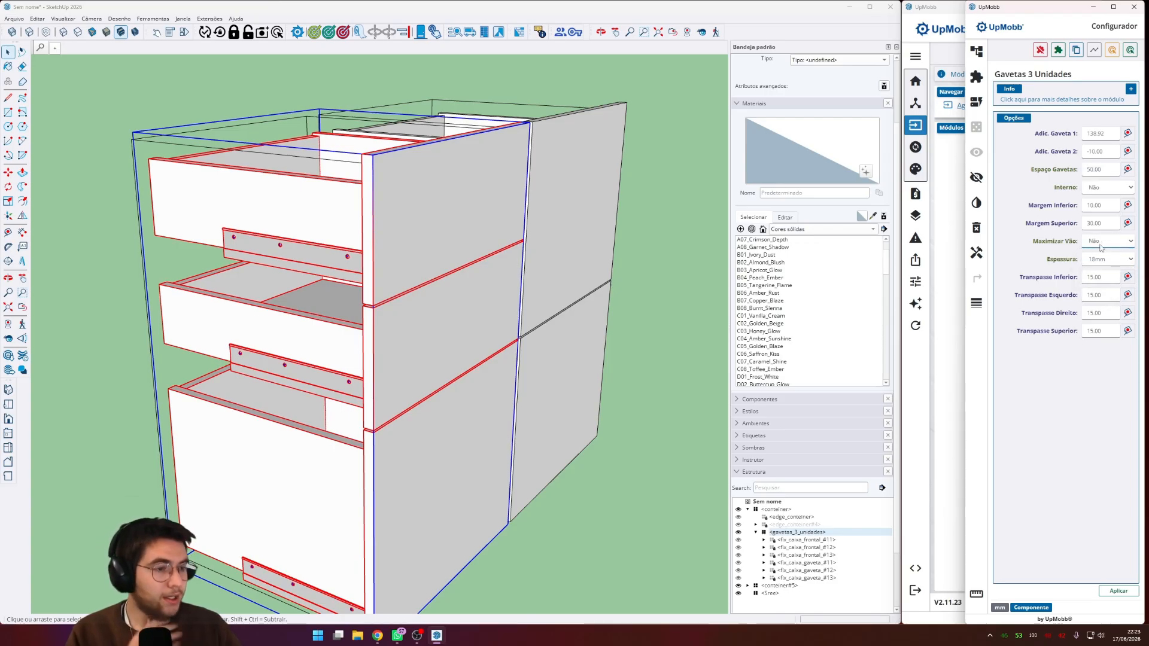
click(1103, 244)
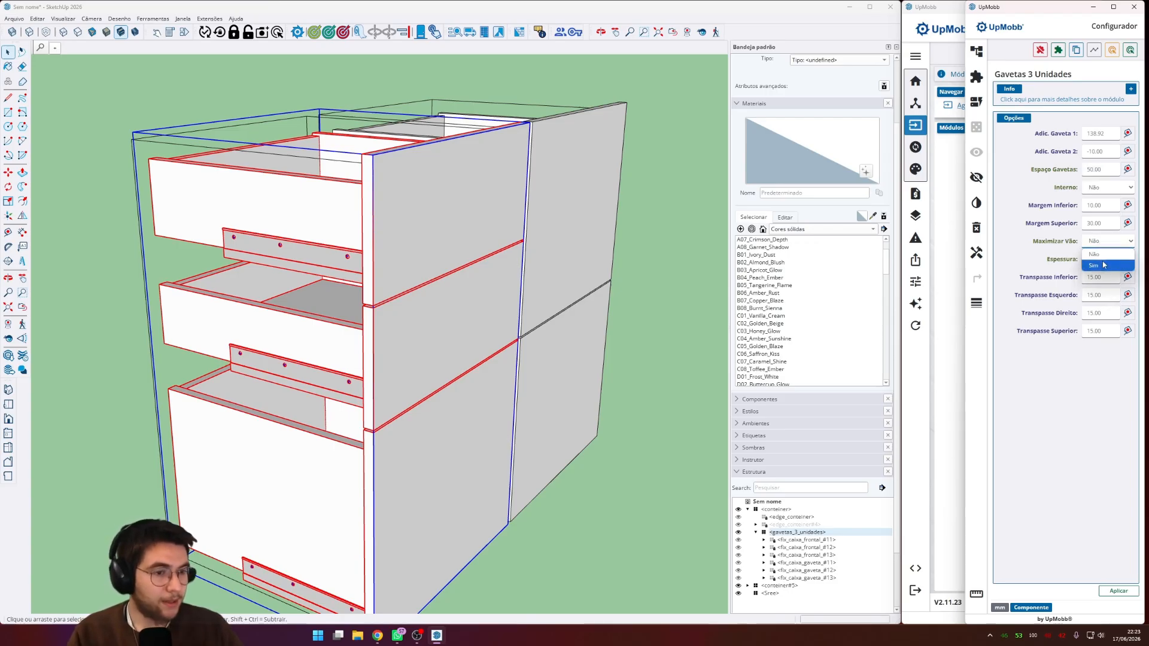
click(1103, 265)
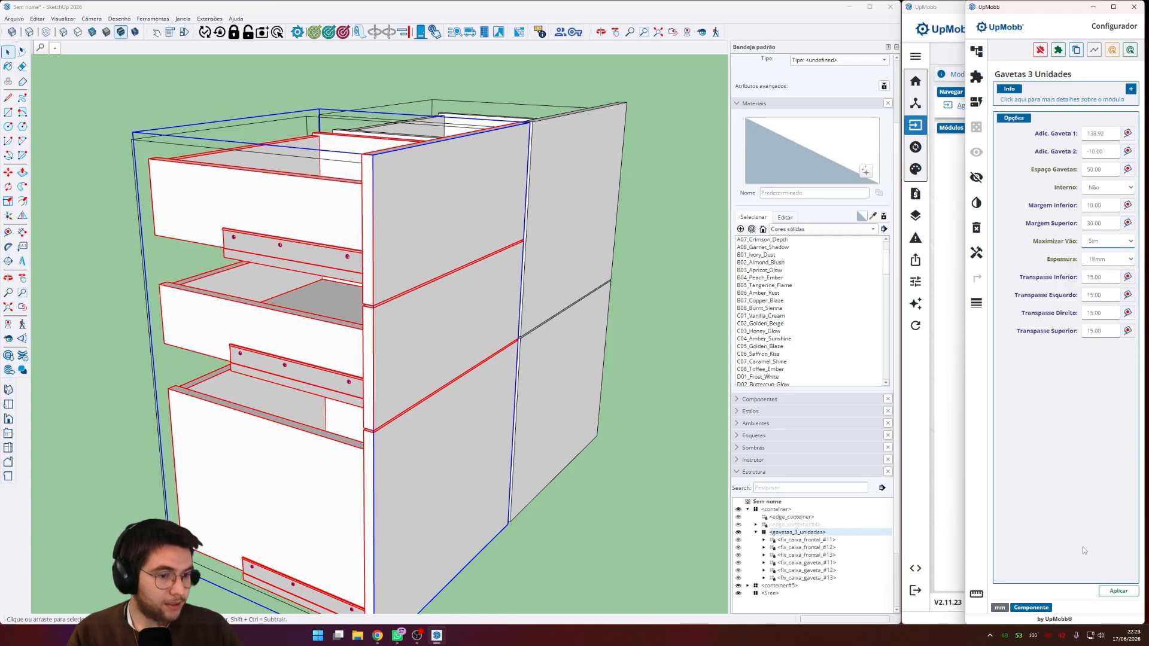
click(1106, 592)
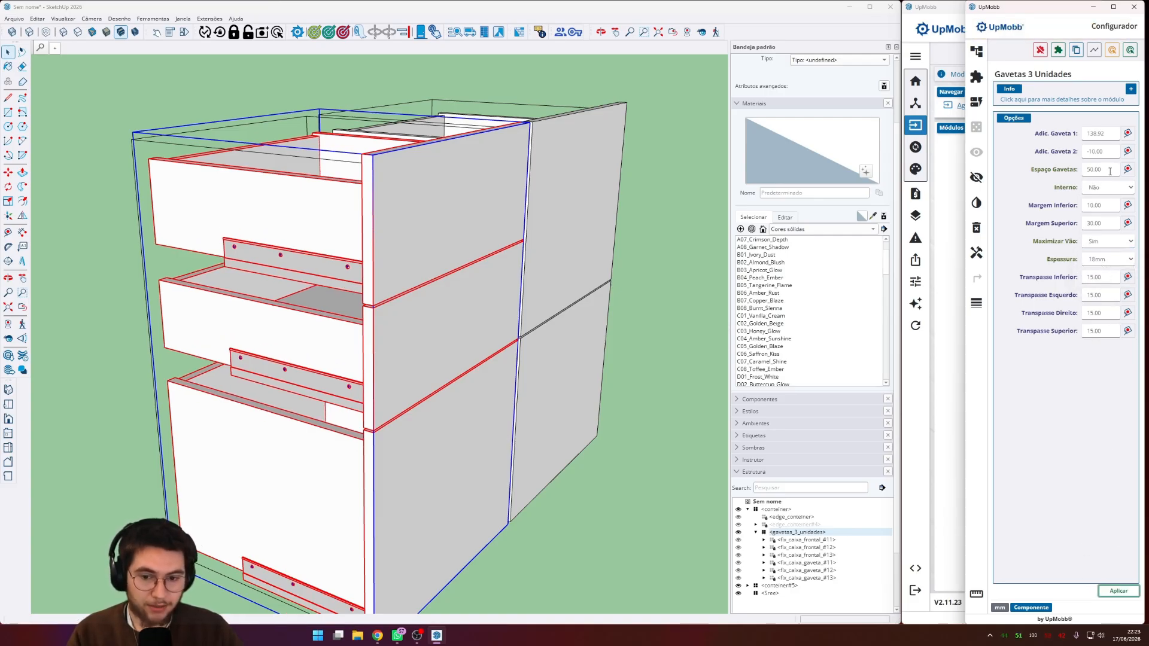
- Set Espaço Gavetas of the three-drawer module to 20
scroll(532, 371, up, 6)
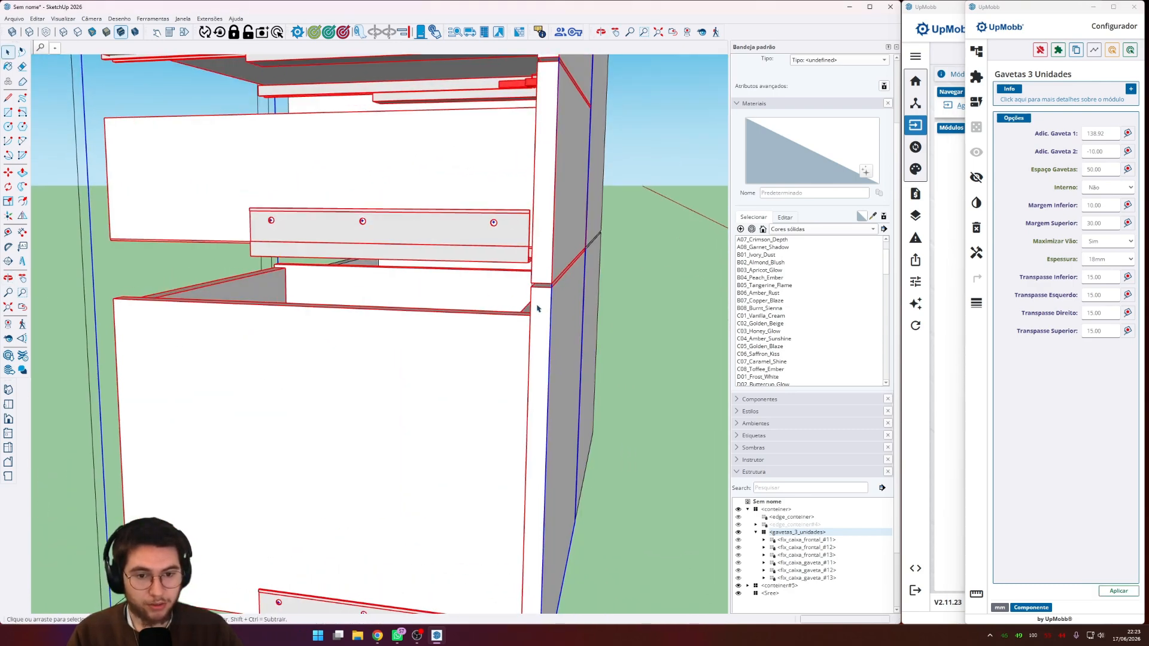
scroll(536, 308, down, 4)
mouse_move(523, 303)
middle_down()
mouse_move(504, 249)
mouse_move(580, 226)
mouse_move(474, 285)
mouse_move(561, 214)
middle_up()
scroll(535, 265, up, 5)
click(1046, 172)
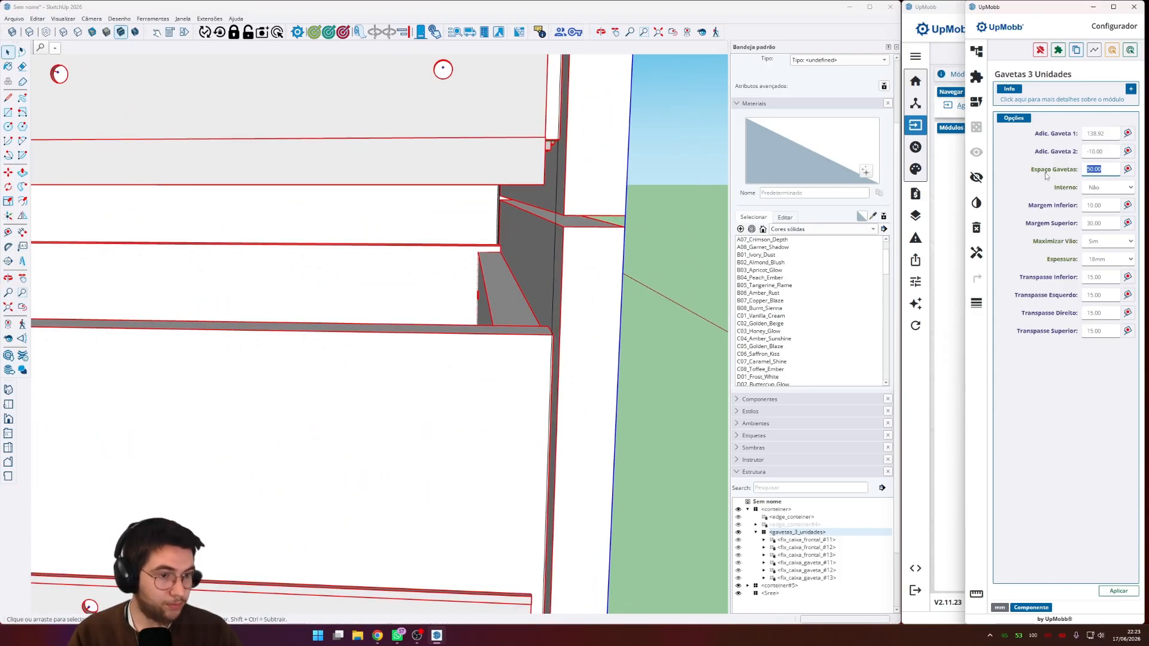
text(20)
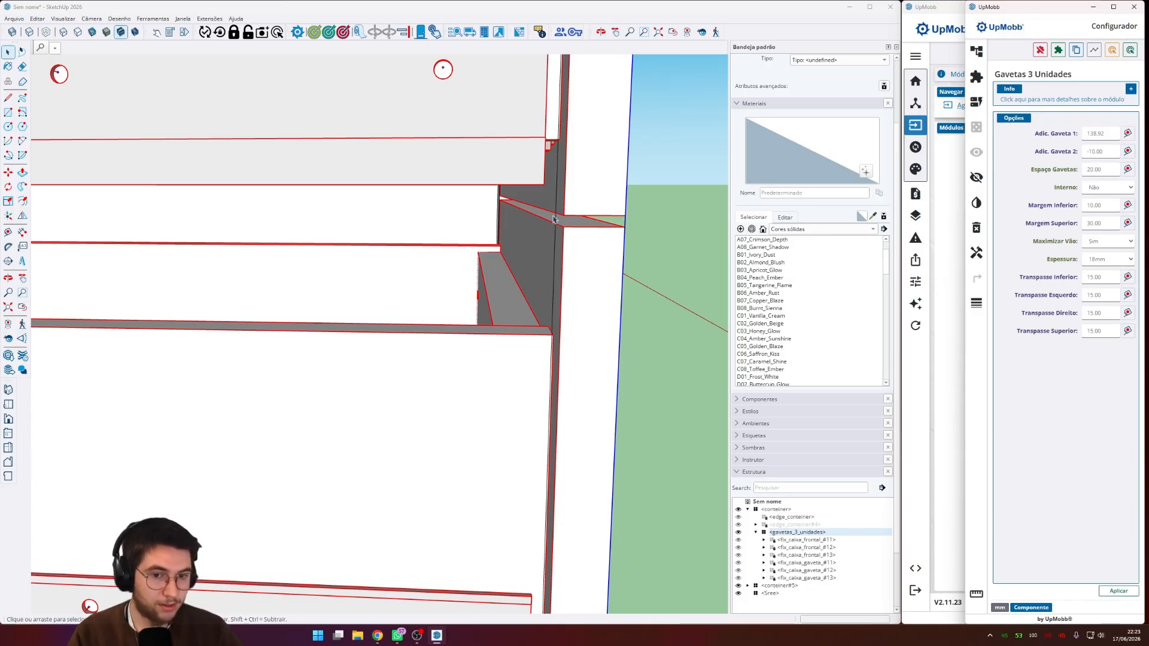
- Set Margem Superior of the three-drawer module to 10
mouse_move(551, 220)
middle_down()
mouse_move(562, 234)
mouse_move(361, 220)
mouse_move(553, 217)
mouse_move(523, 259)
middle_up()
scroll(483, 224, down, 2)
scroll(478, 223, down, 5)
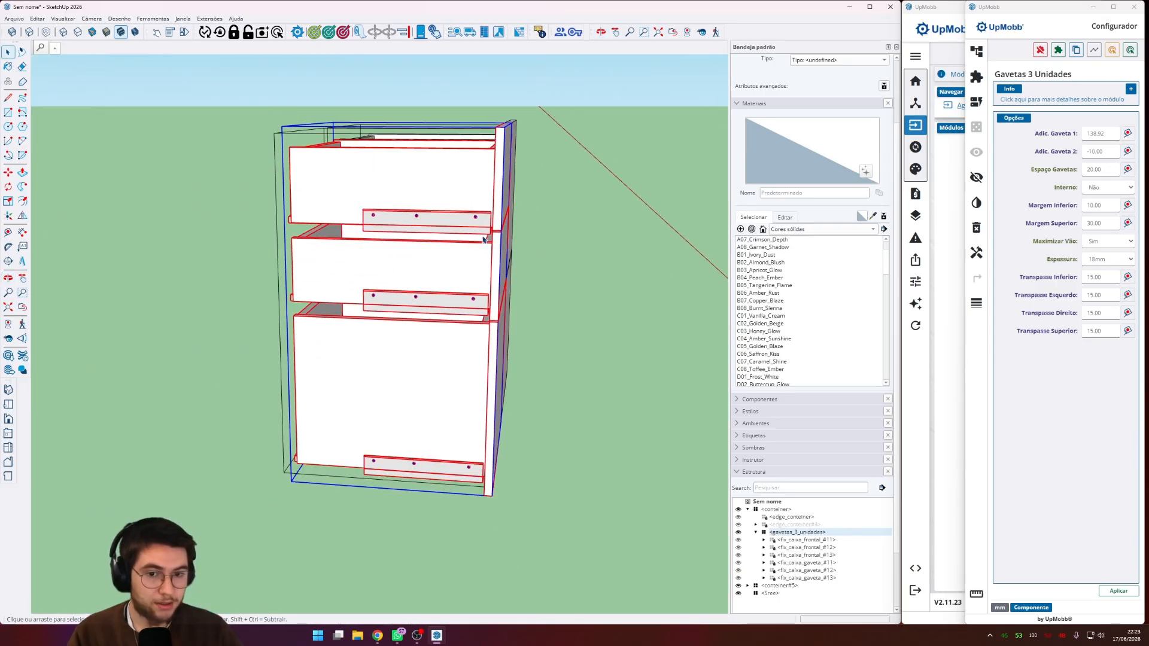
scroll(483, 215, up, 1)
scroll(485, 211, up, 2)
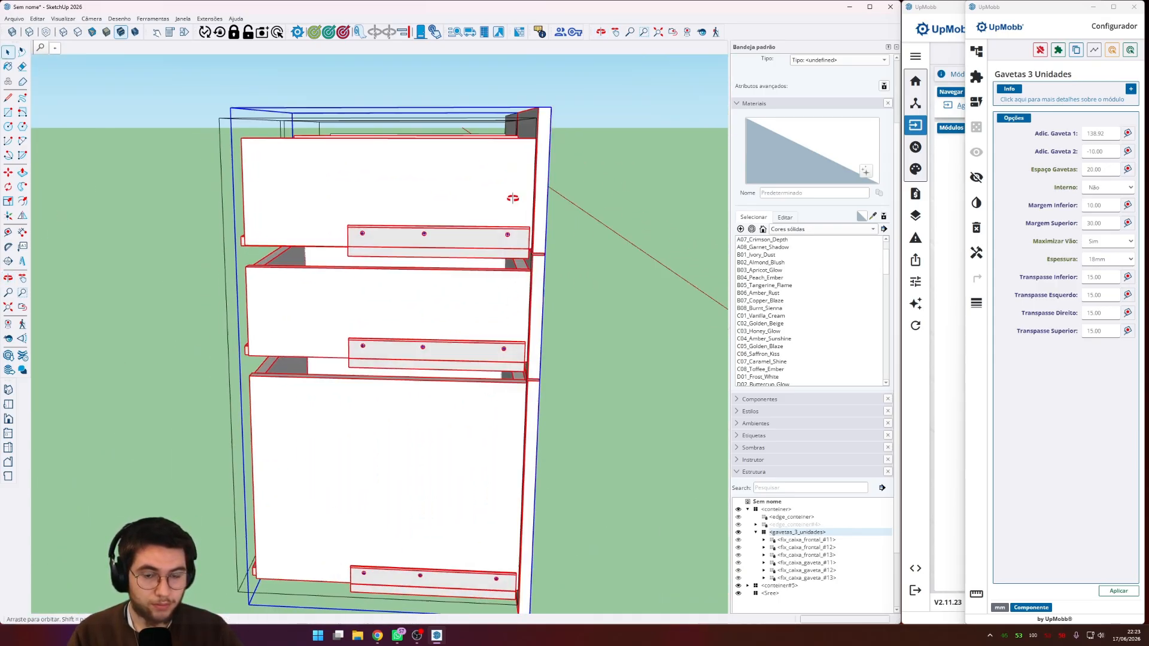
mouse_move(520, 197)
middle_down()
mouse_move(596, 219)
mouse_move(530, 223)
middle_up()
scroll(463, 173, up, 2)
middle_drag(463, 174, 473, 209)
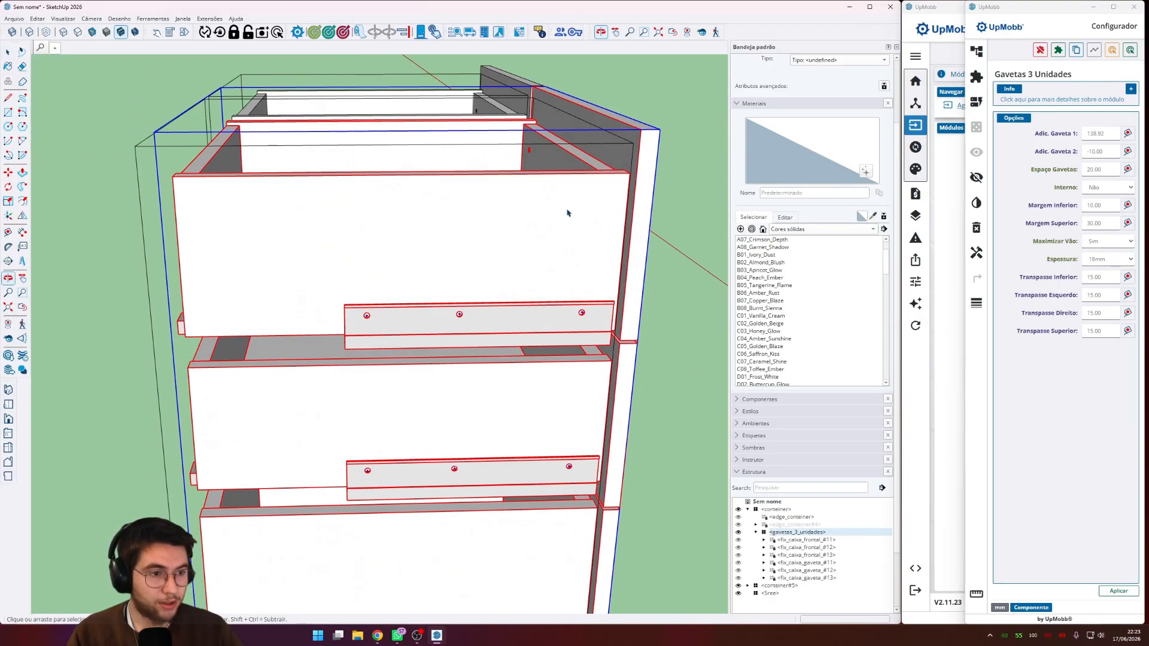
click(1099, 223)
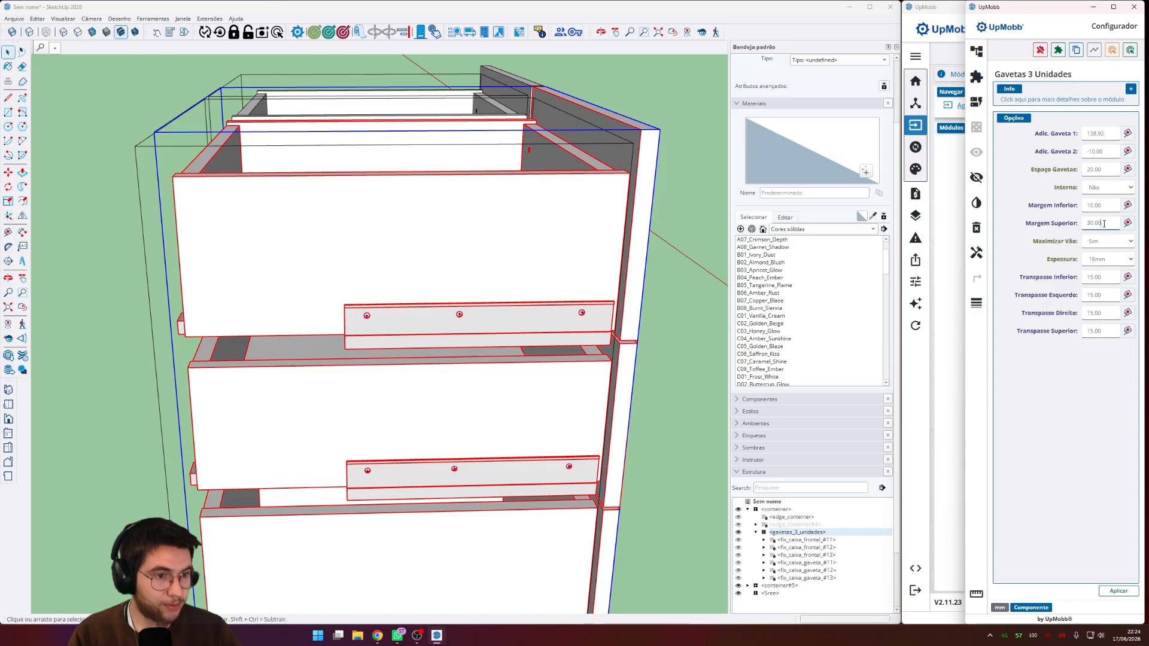
text(10)
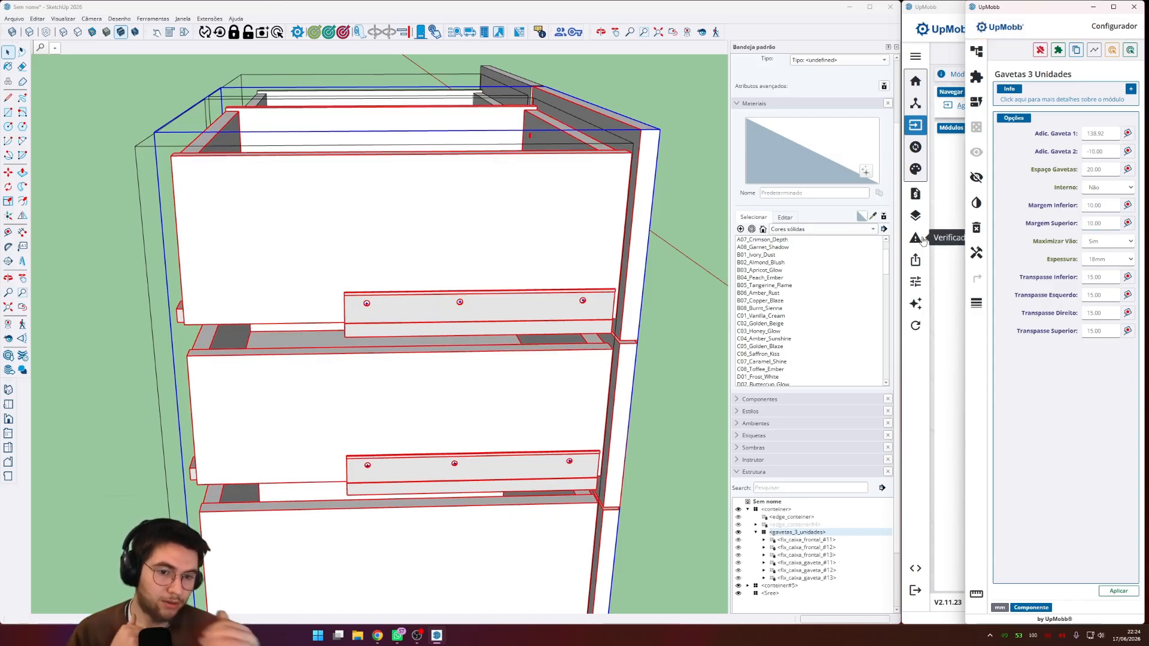
- Set Maximizar Vão of the three-drawer module back to Não and apply it
mouse_move(633, 321)
middle_down()
mouse_move(565, 222)
mouse_move(506, 218)
mouse_move(611, 292)
middle_up()
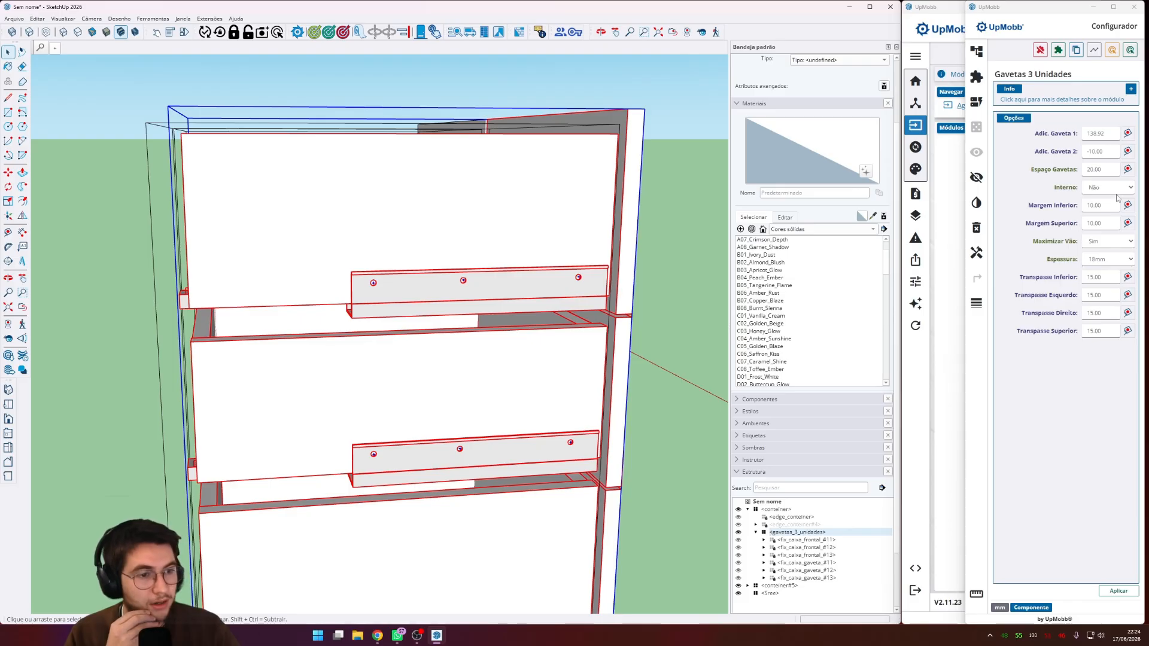
click(1111, 241)
click(1094, 259)
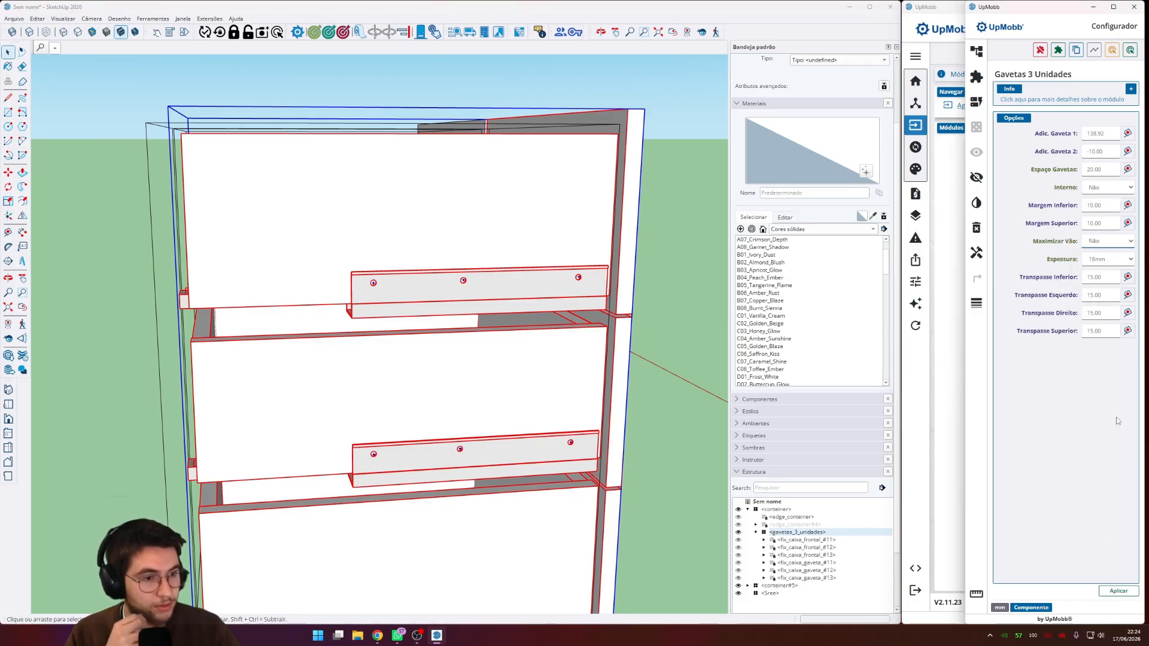
click(1118, 590)
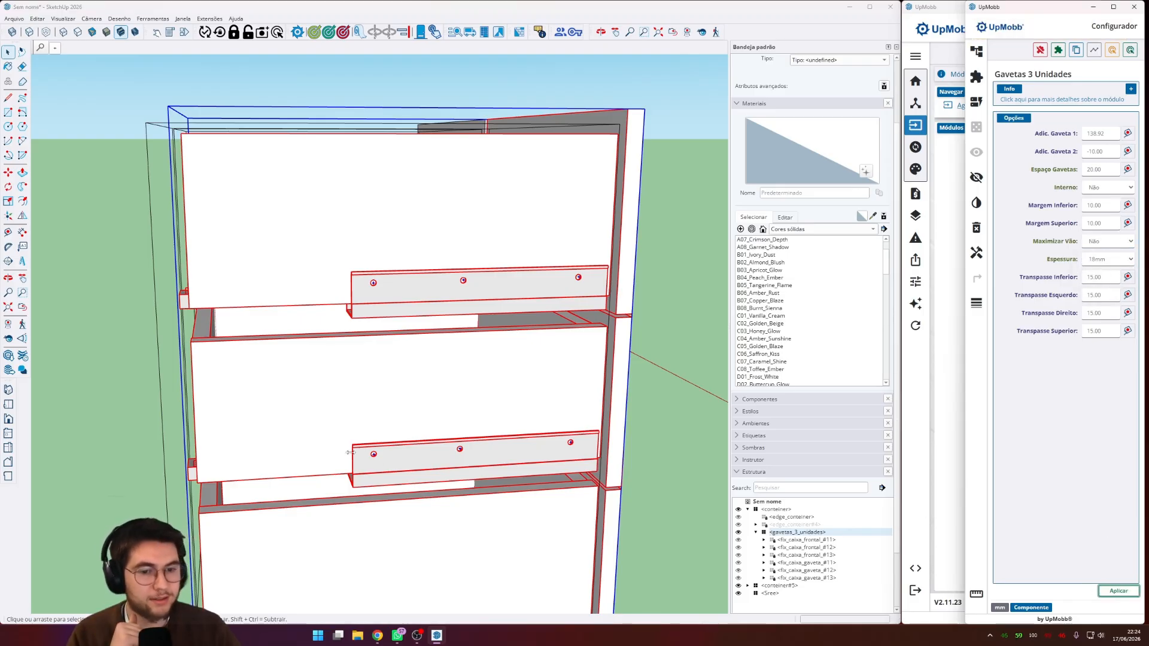
- Measure the vertical distance from the uppermost drawer box's top edge to the top of its front
scroll(578, 180, up, 5)
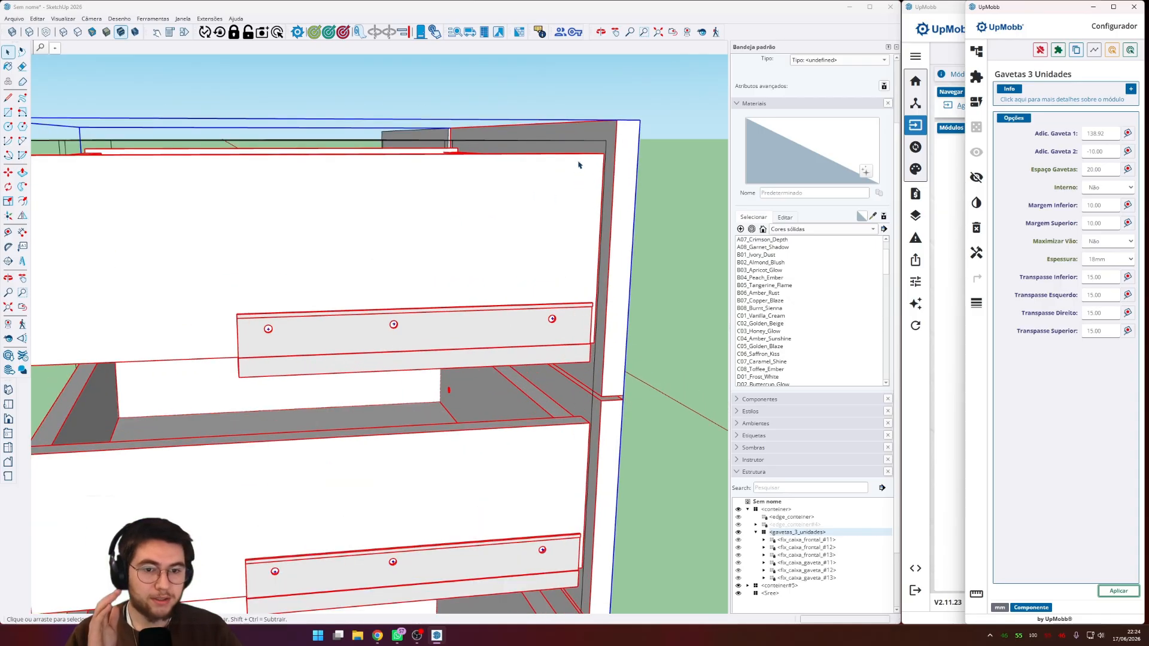
middle_drag(591, 153, 594, 154)
key(t)
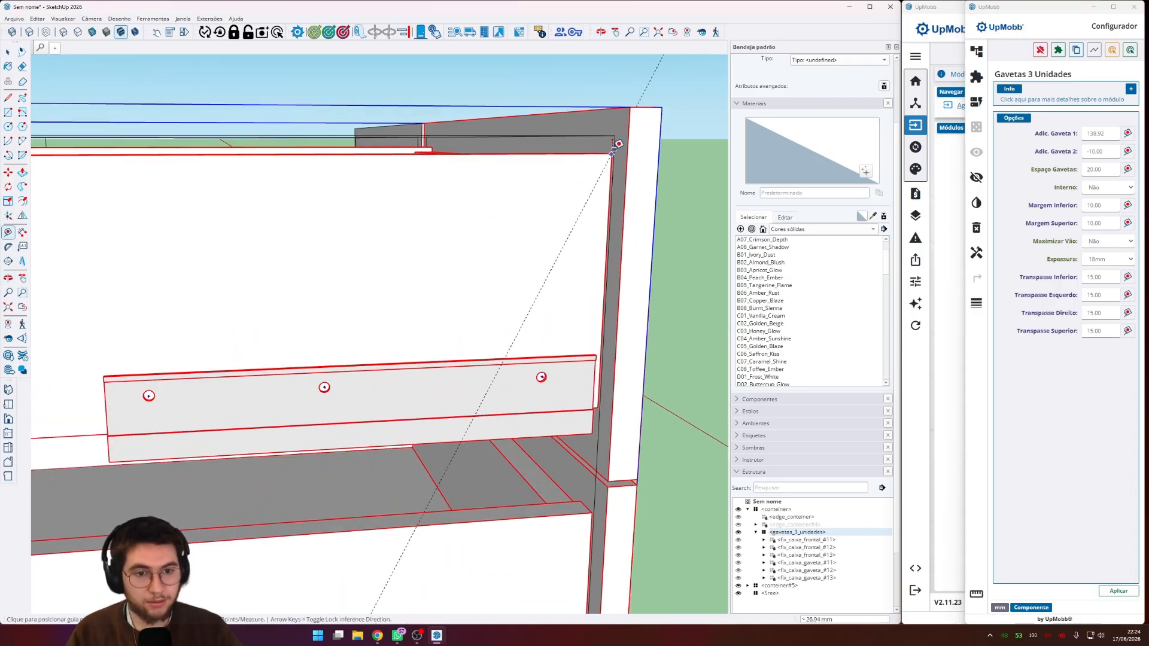
scroll(606, 153, up, 1)
click(612, 154)
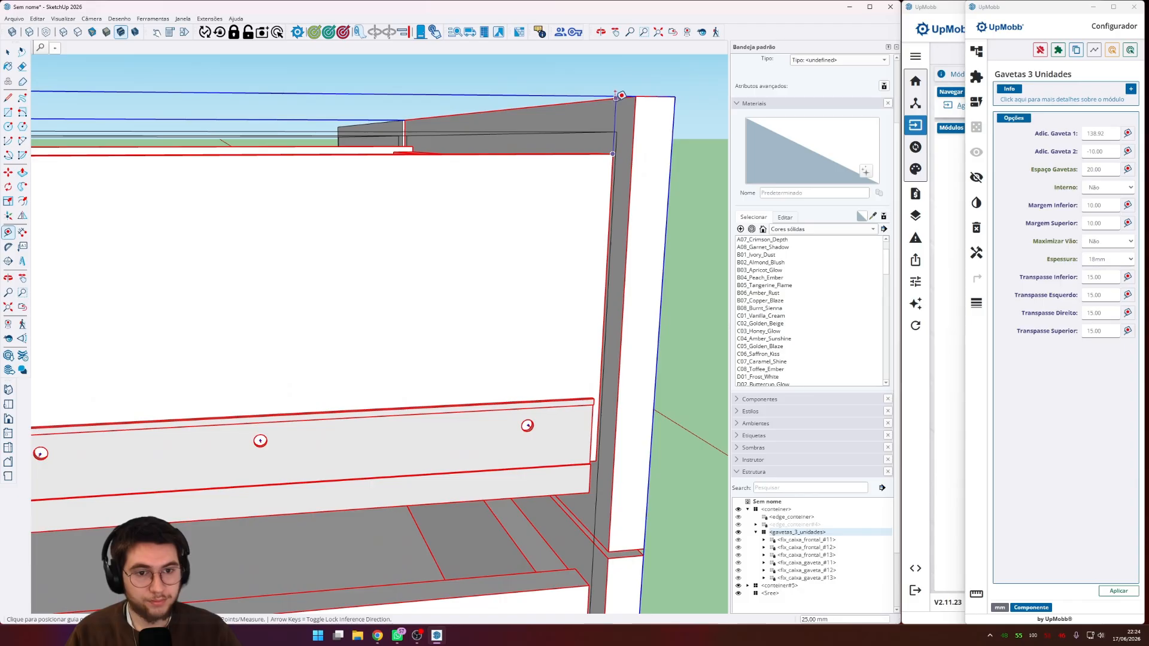
key(Escape)
- Measure the vertical distances from the tops of the middle and lowest drawer boxes to the upper edges of their fronts
scroll(593, 167, down, 5)
scroll(587, 283, up, 7)
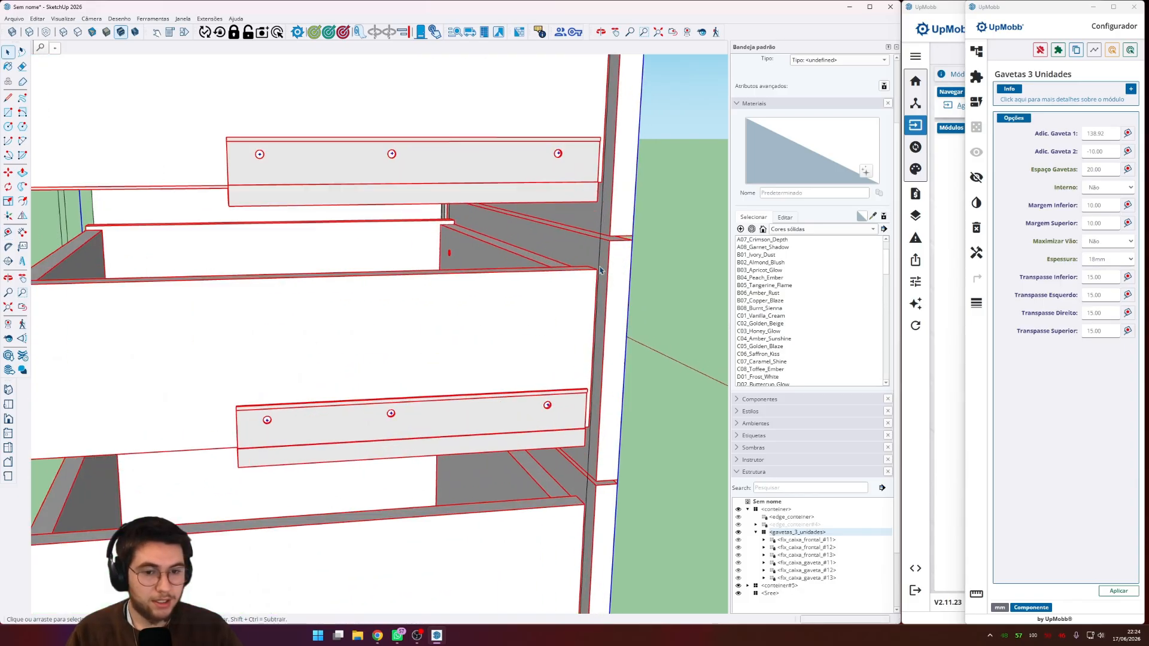
middle_drag(594, 269, 594, 267)
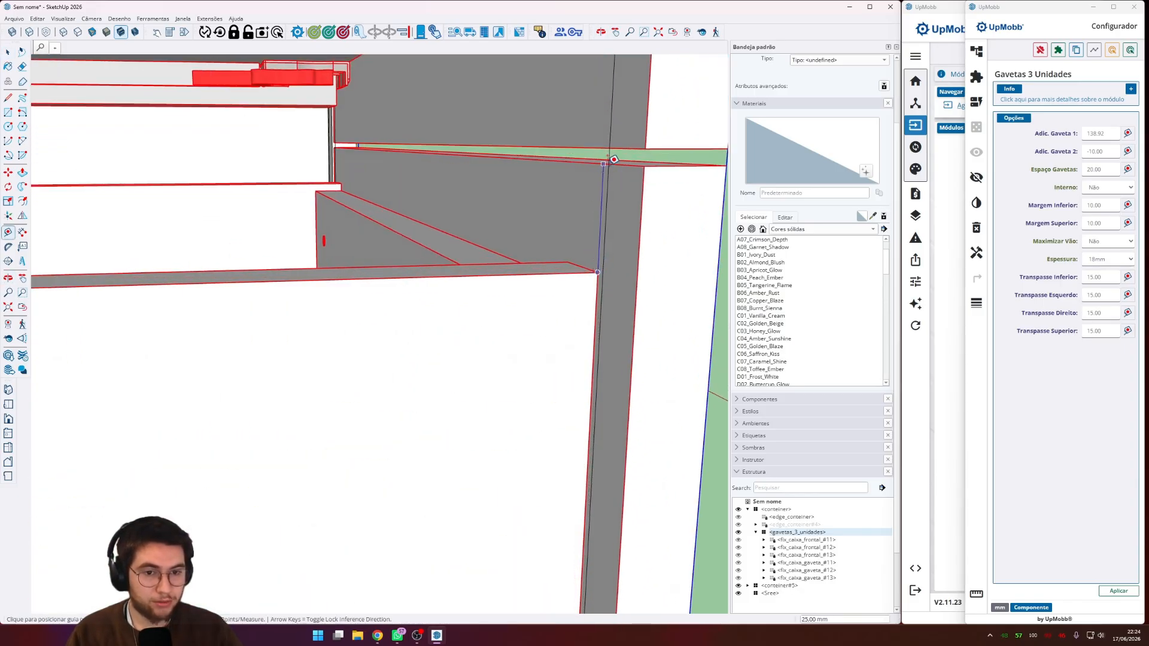
key(space)
scroll(607, 169, down, 1)
scroll(607, 169, down, 3)
shift+middle_drag(595, 502, 594, 372)
key(t)
click(589, 409)
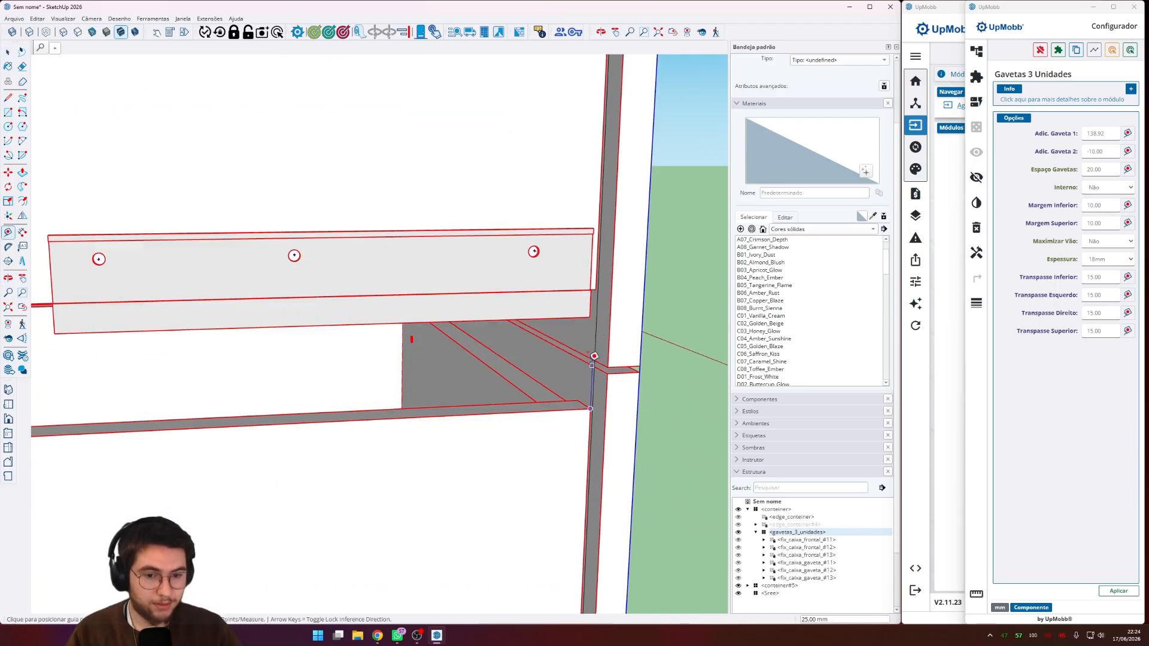
key(space)
- Measure the vertical distance from the underside of the lowest drawer's slide to the bottom edge of its front
scroll(595, 365, down, 5)
scroll(577, 413, up, 6)
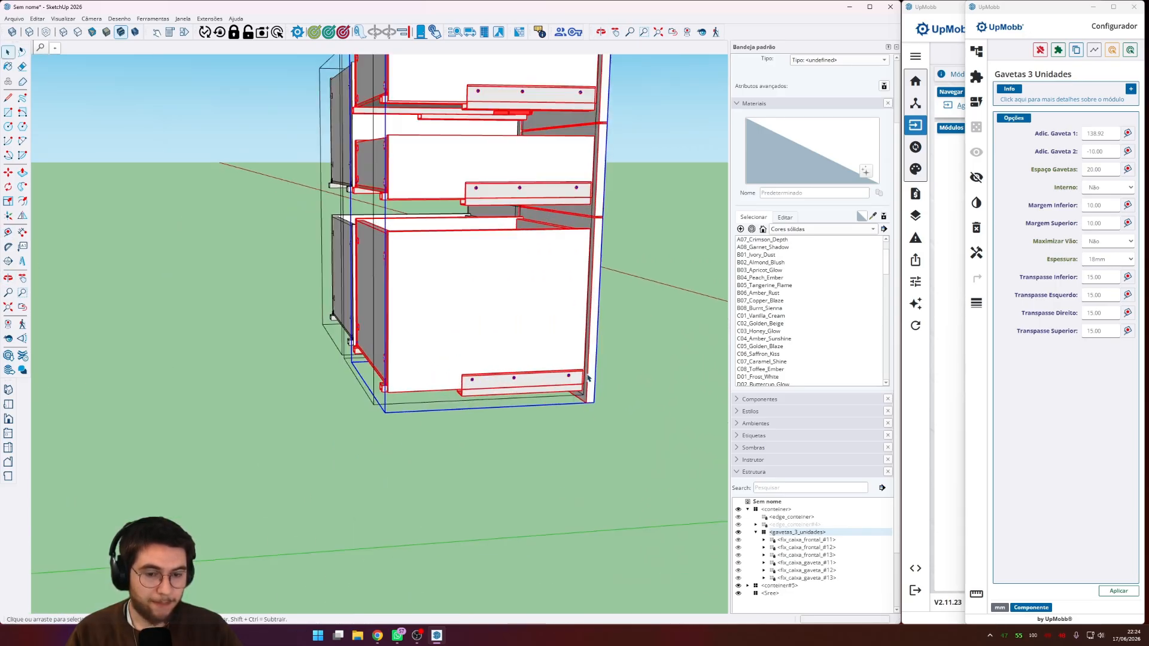
scroll(577, 413, up, 2)
key(t)
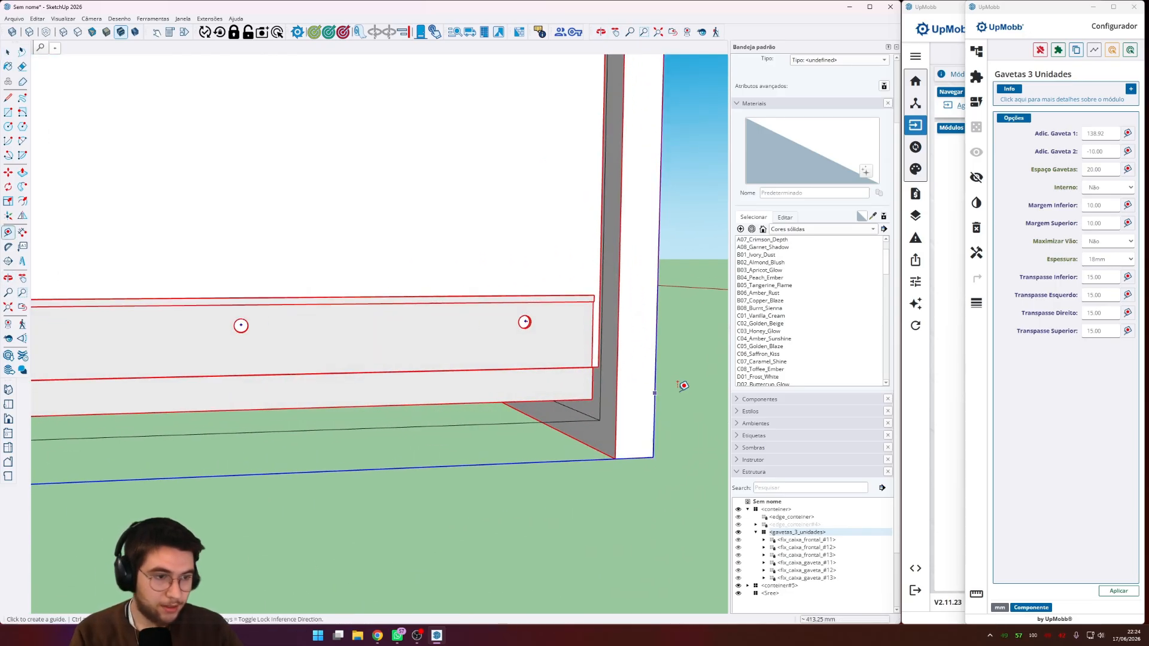
click(591, 399)
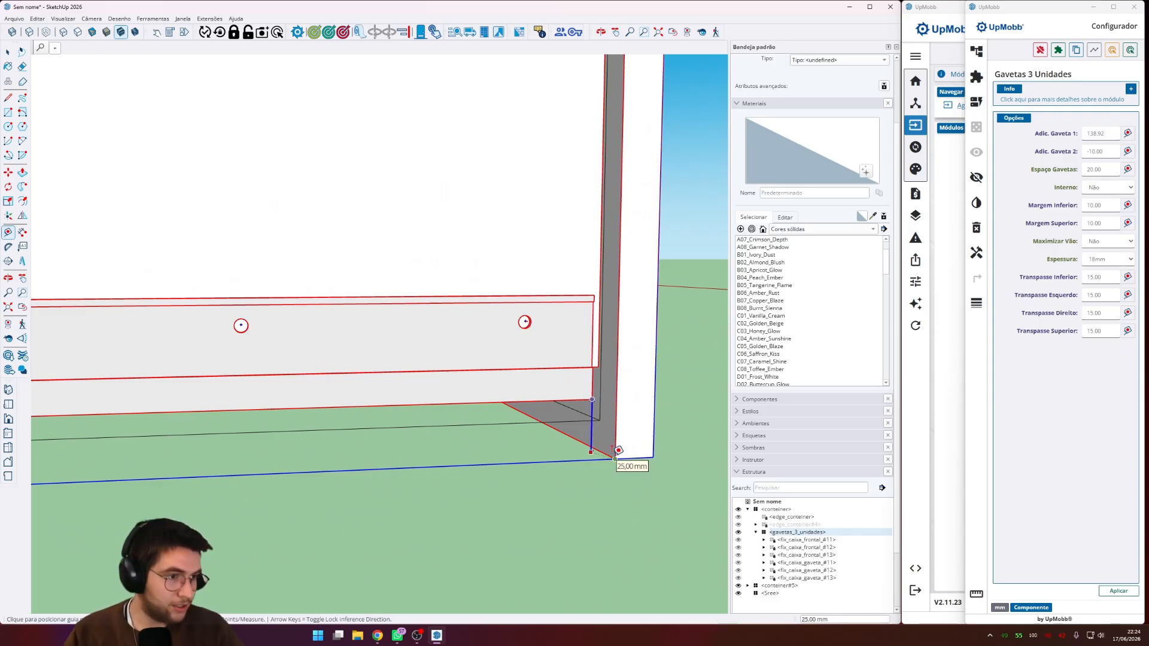
key(Escape)
- Examine the clearance between the middle drawer's slide and the lowest drawer box
scroll(609, 446, down, 3)
shift+middle_drag(598, 210, 576, 385)
scroll(568, 365, up, 4)
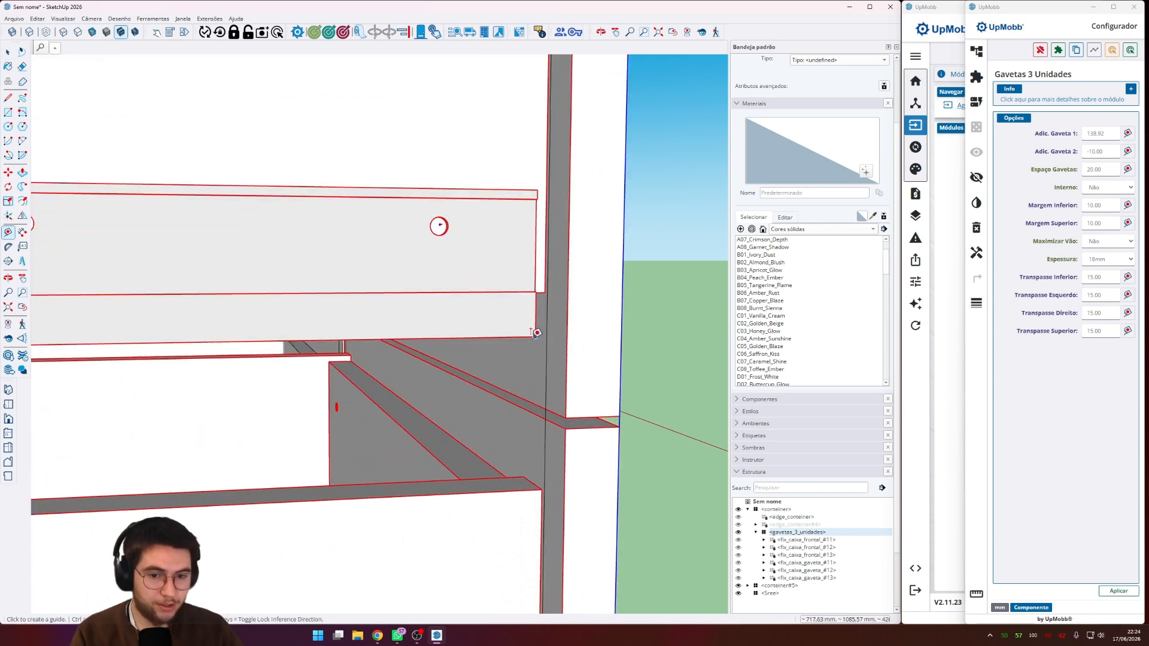
key(space)
scroll(561, 410, down, 3)
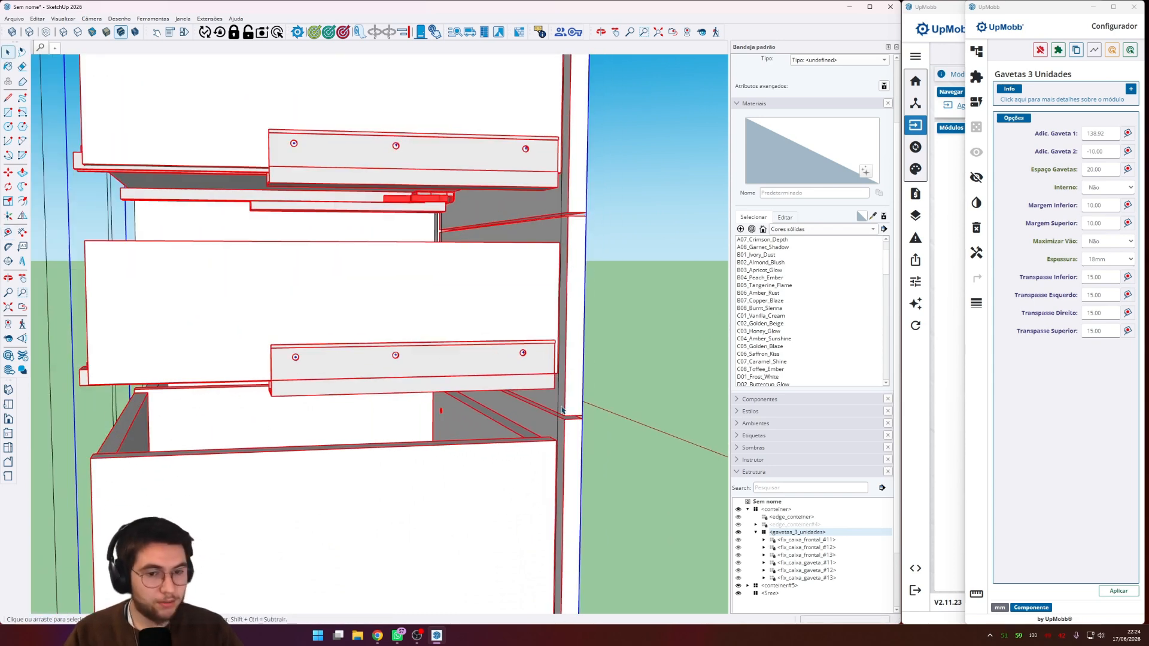
- Set Transpasse Superior of the three-drawer module to 40.00
scroll(562, 410, down, 6)
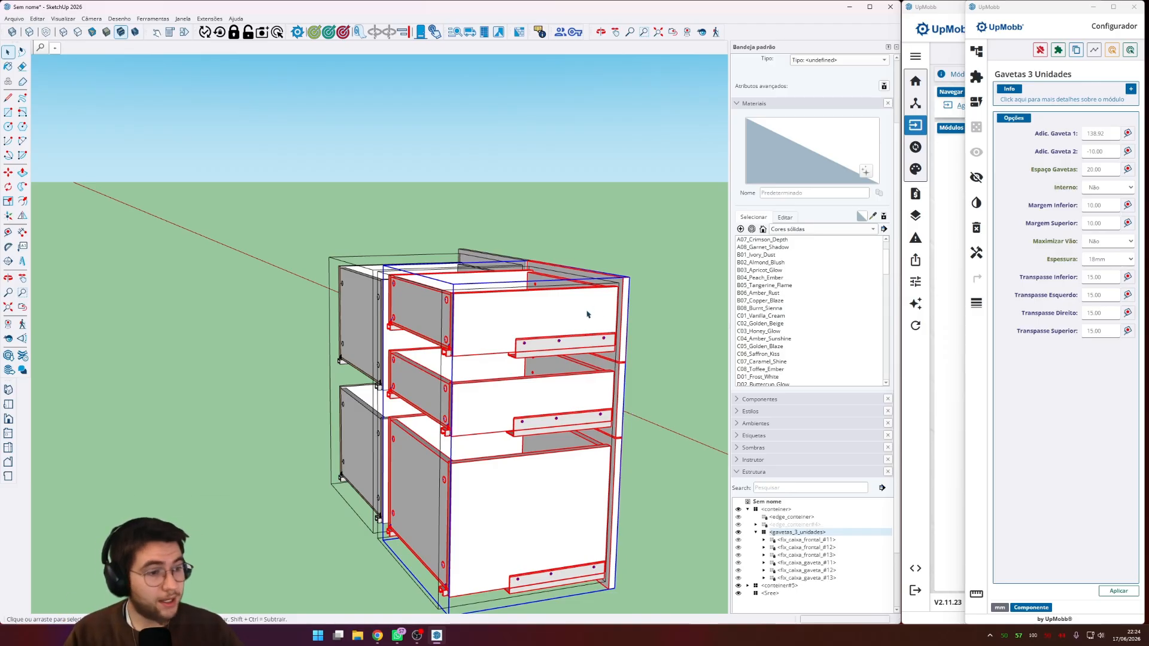
scroll(587, 314, up, 4)
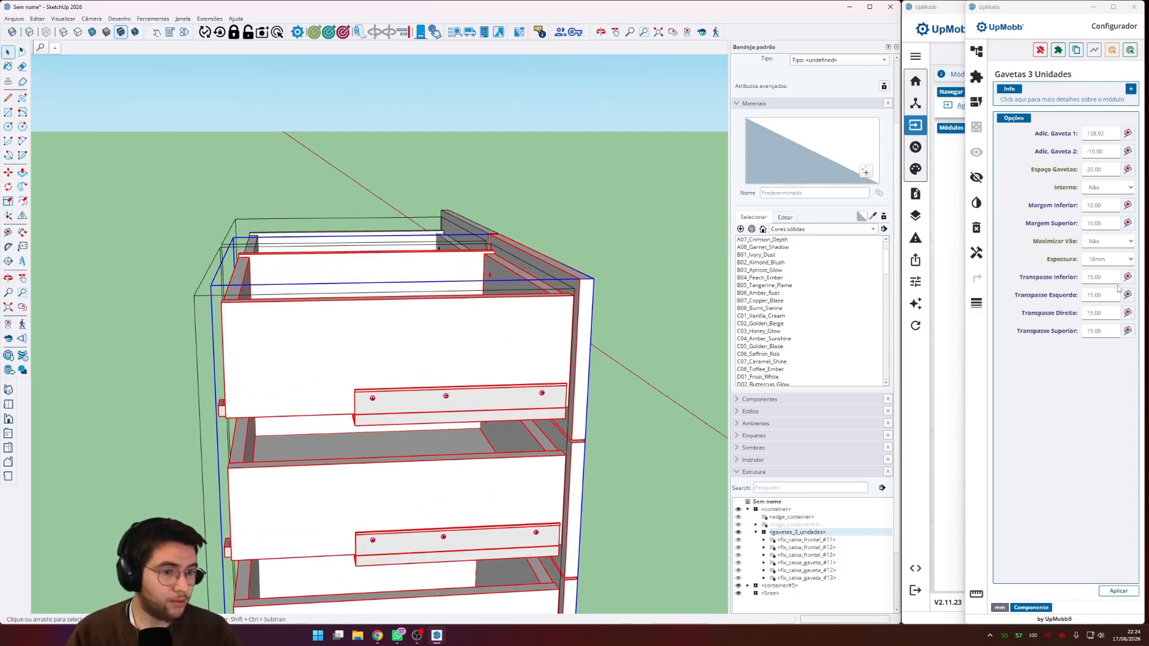
drag(1105, 330, 1051, 333)
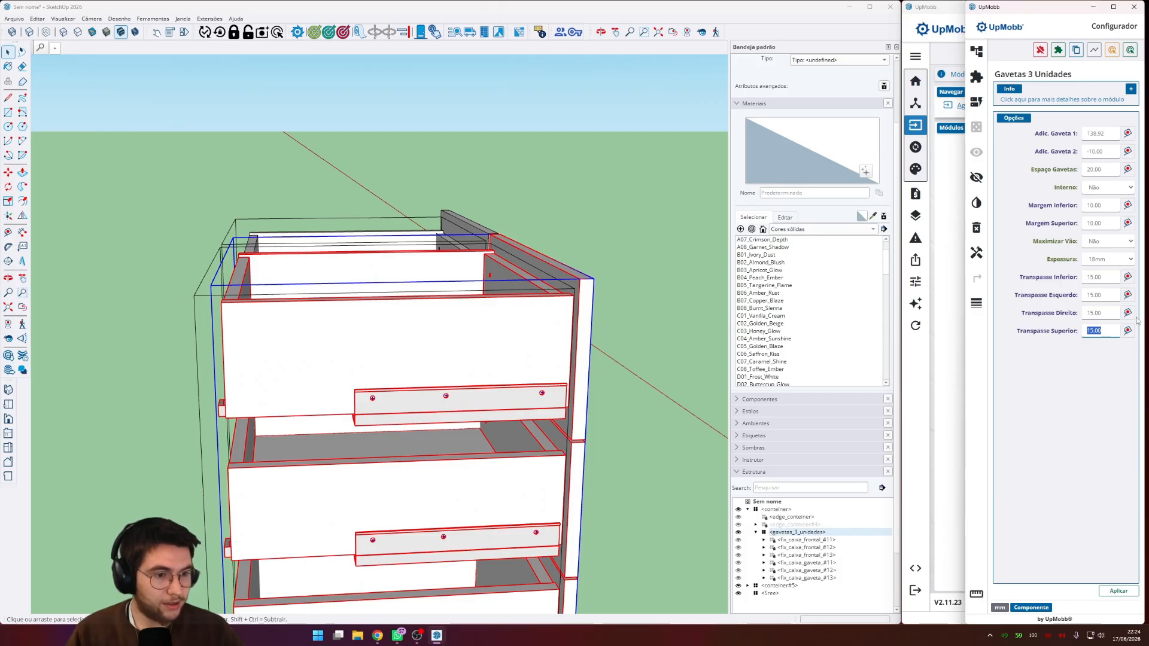
text(40.00)
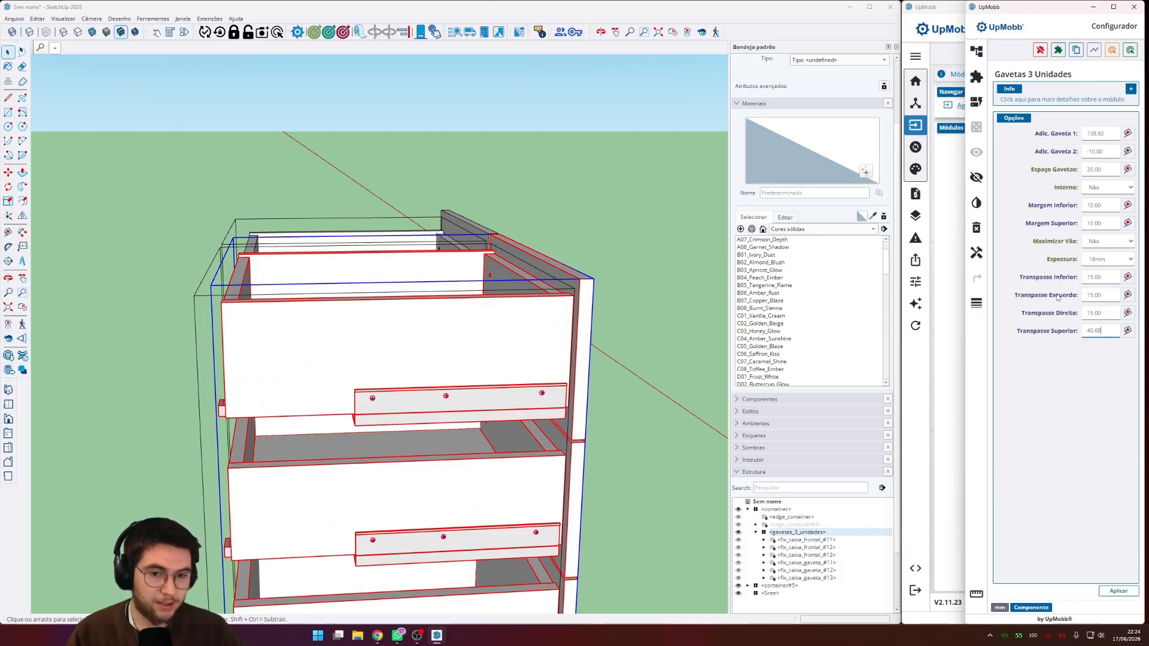
key(Return)
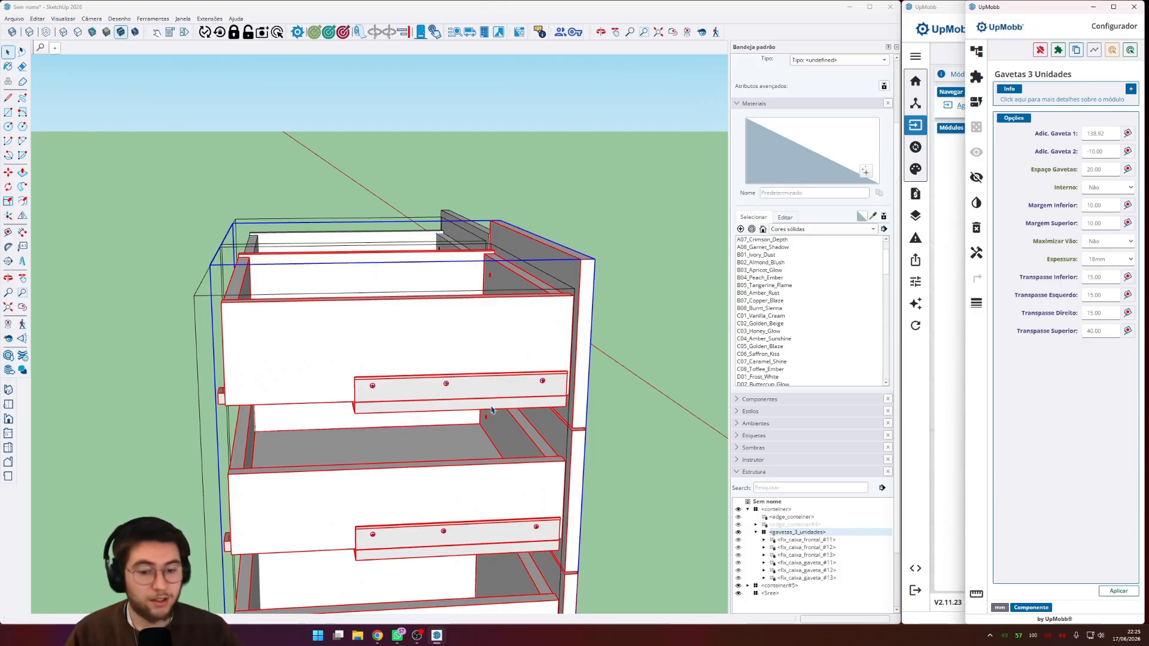
- Set Transpasse Superior of the three-drawer module to 15.00
drag(1110, 331, 1039, 336)
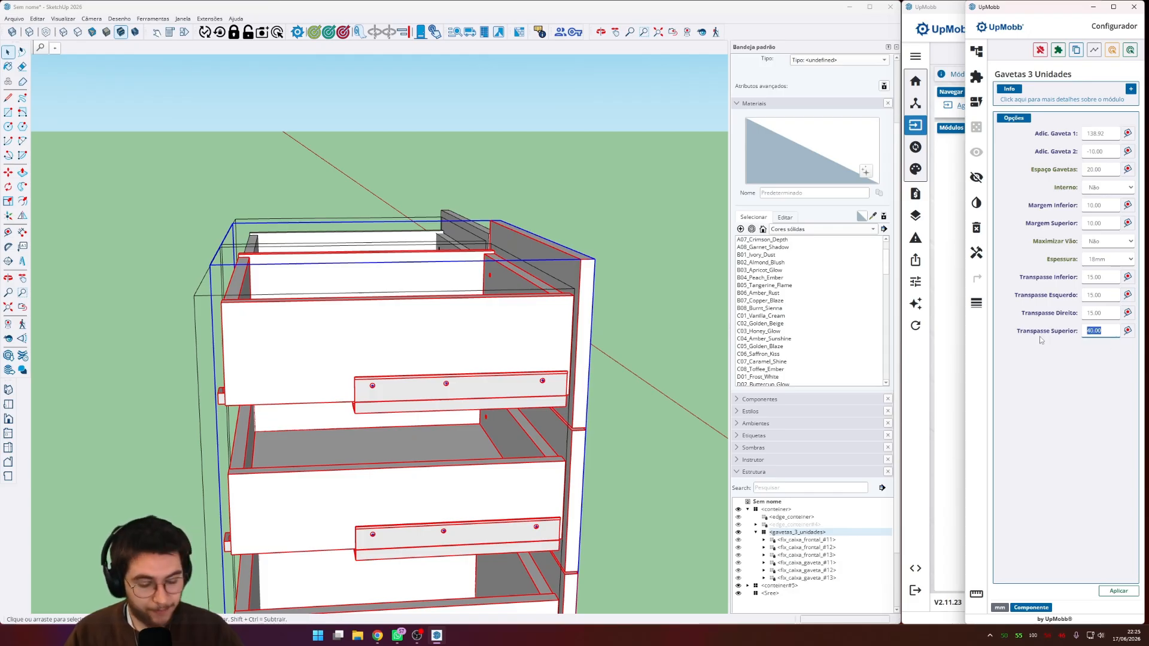
text(15.00)
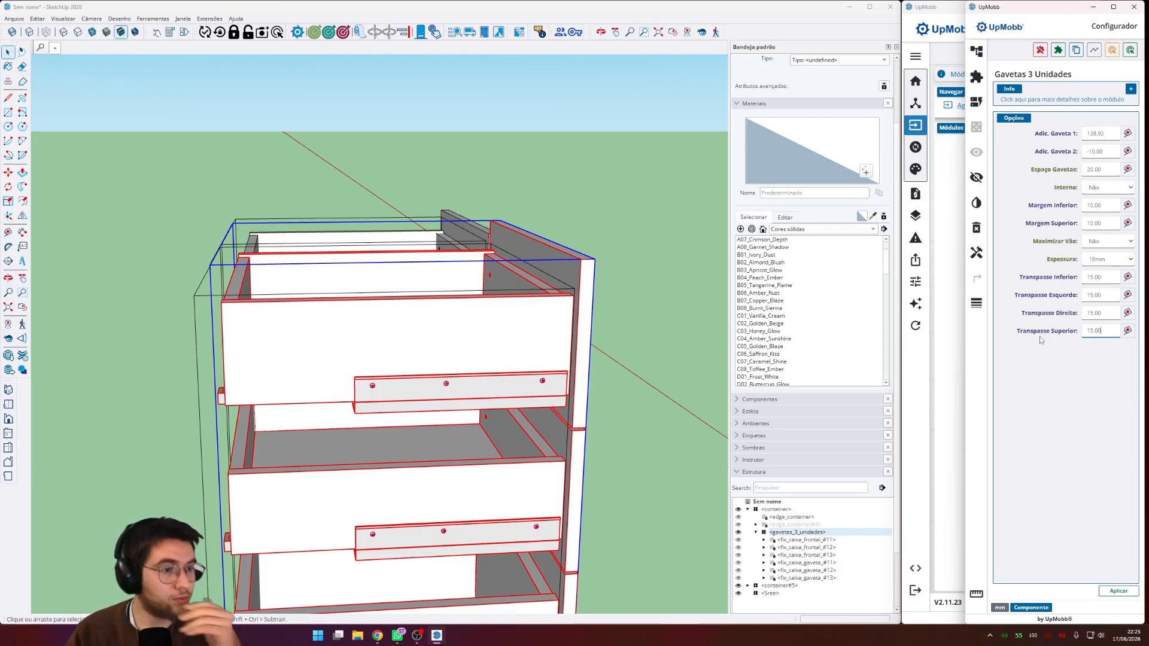
key(Return)
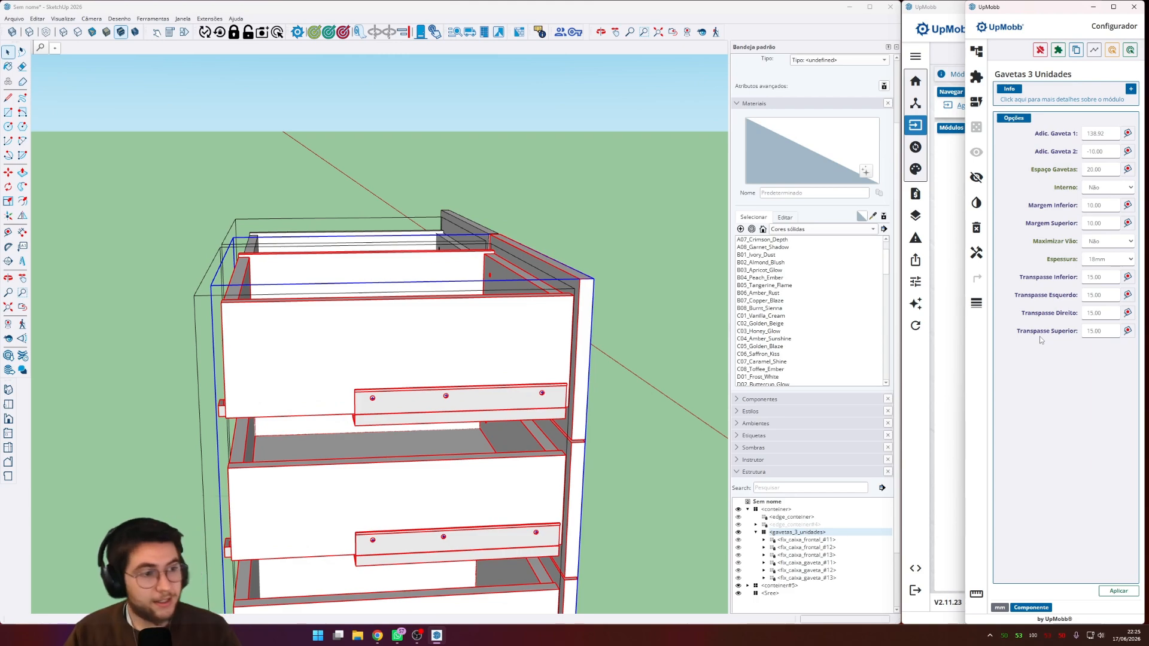
- Set the Interno option of the three-drawer module to Sim and apply it
mouse_move(575, 287)
middle_down()
mouse_move(235, 306)
mouse_move(713, 328)
middle_up()
scroll(235, 306, down, 4)
scroll(368, 357, up, 2)
middle_drag(368, 358, 658, 323)
scroll(687, 309, up, 3)
scroll(620, 285, up, 2)
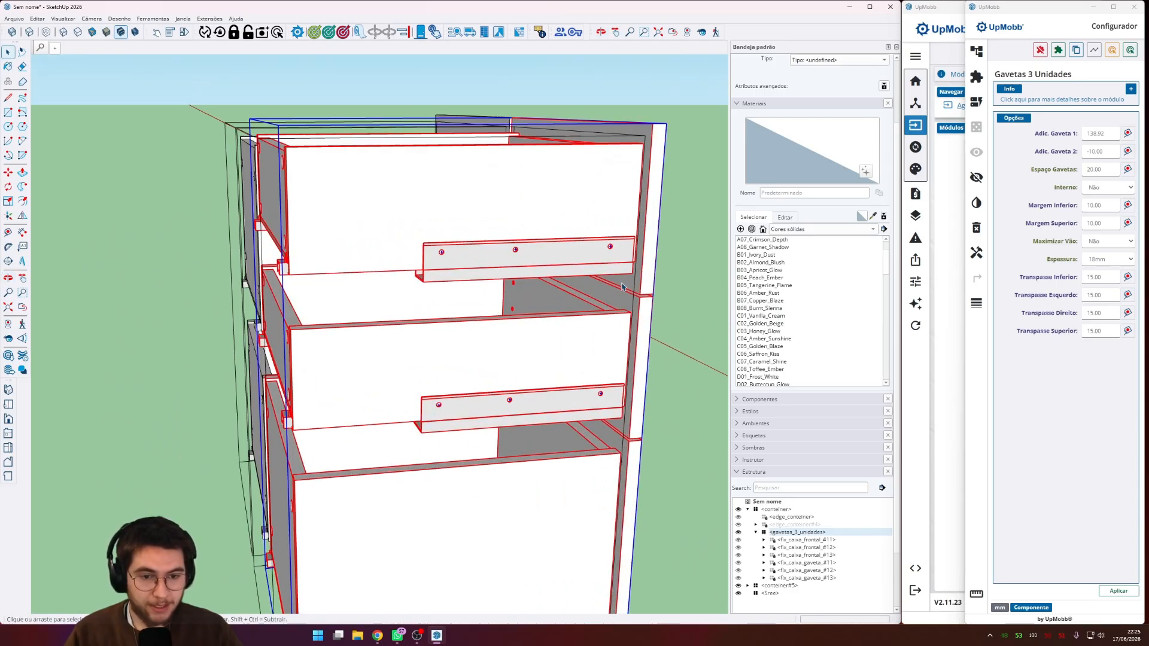
middle_drag(562, 269, 609, 342)
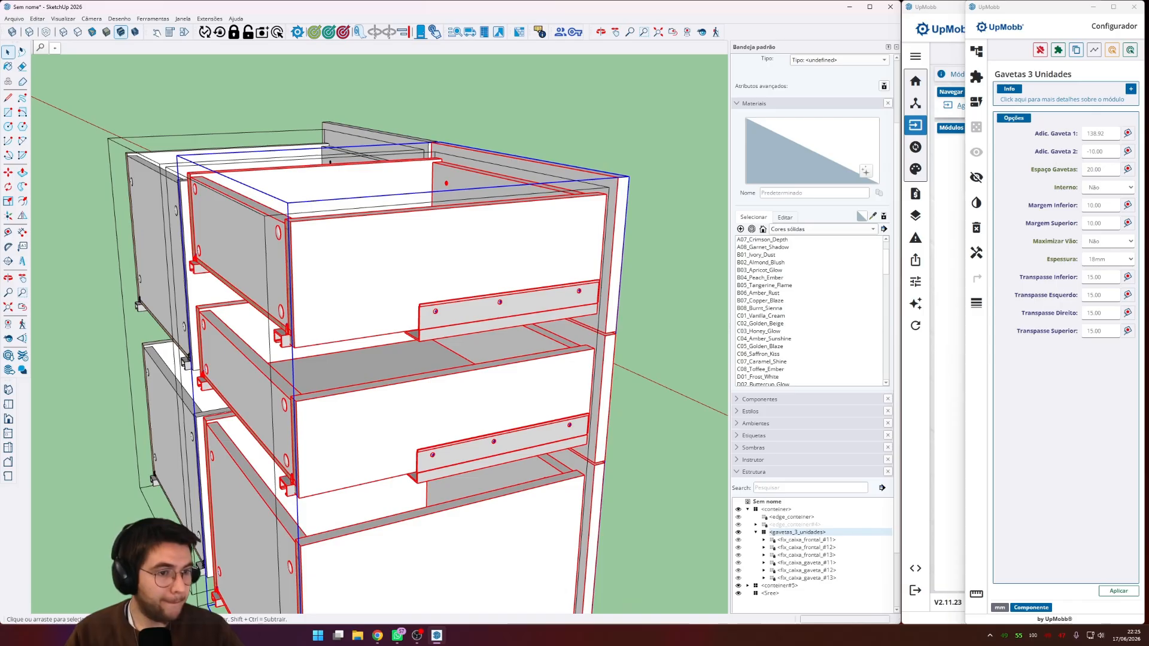
click(1108, 188)
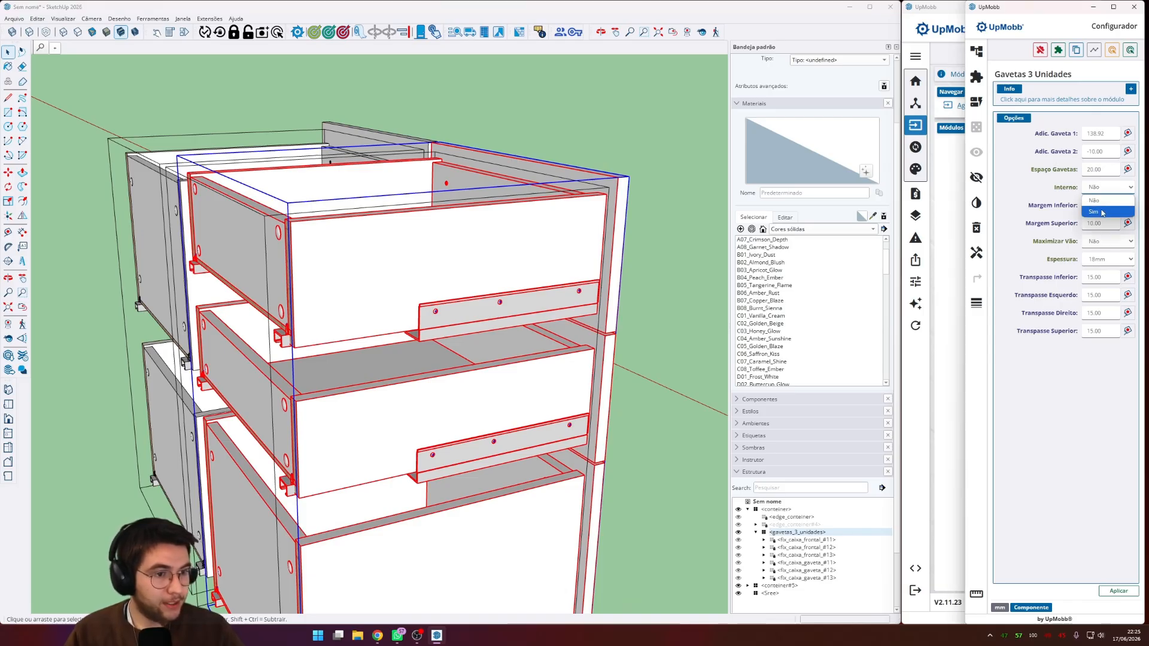
click(1095, 210)
click(1117, 591)
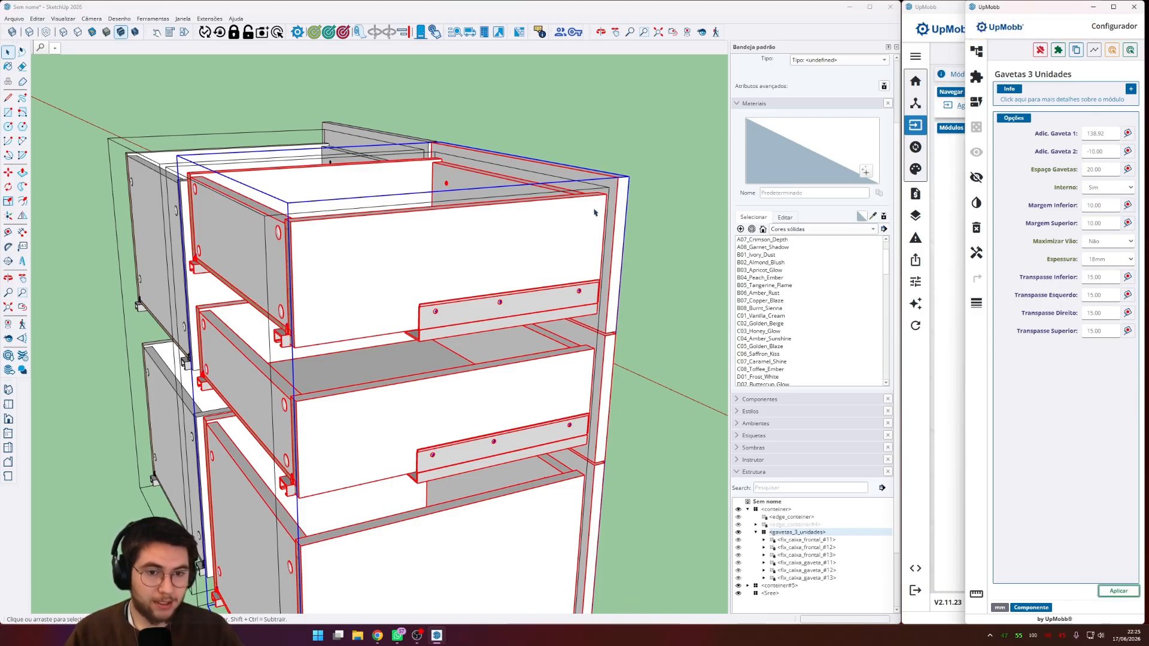
- Examine how the drawer fronts sit relative to the container with internal fronts, from the front and the side
middle_drag(603, 205, 403, 164)
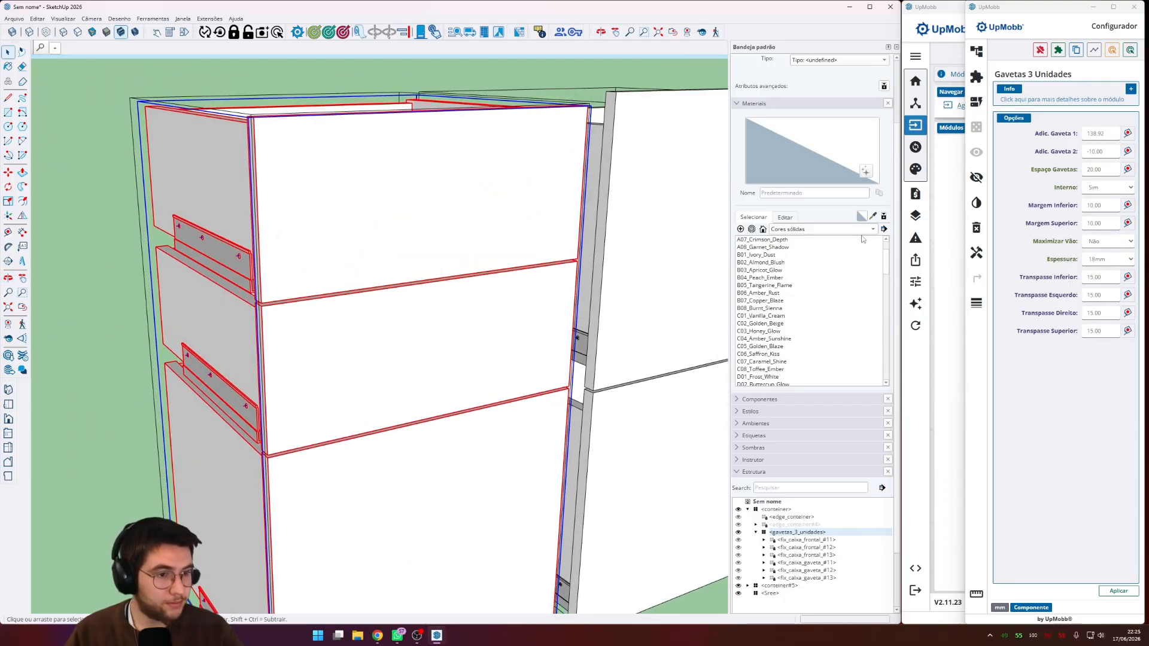
scroll(457, 233, down, 5)
scroll(554, 275, up, 5)
scroll(419, 239, down, 8)
scroll(288, 180, up, 3)
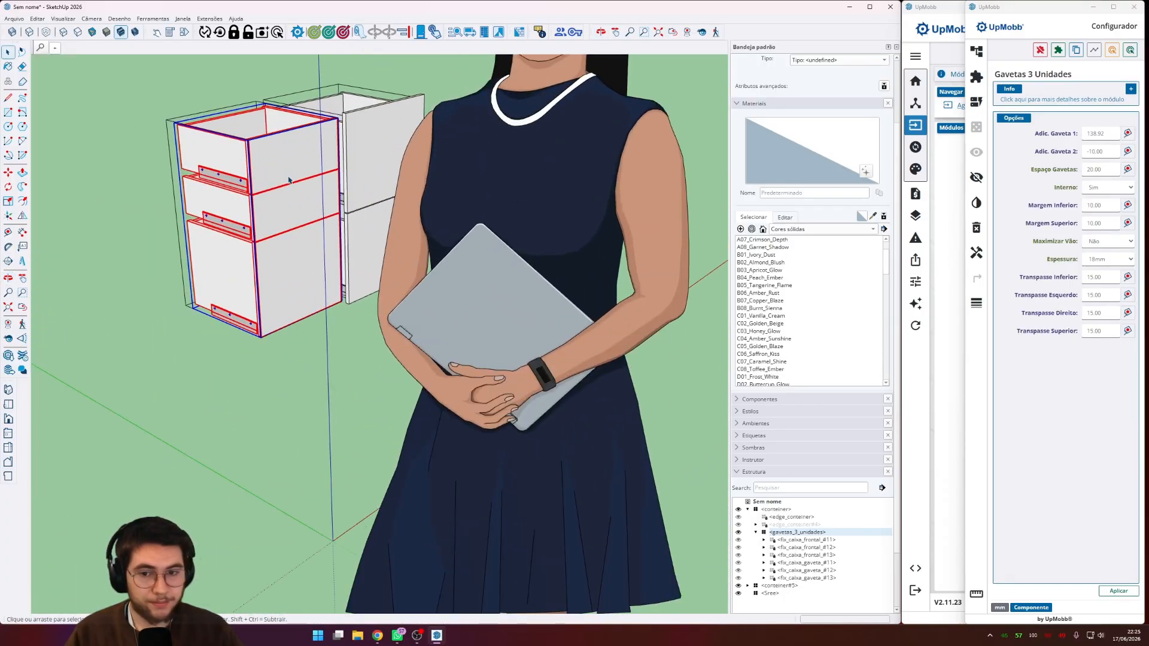
scroll(288, 180, up, 4)
middle_drag(344, 203, 486, 233)
scroll(437, 233, down, 2)
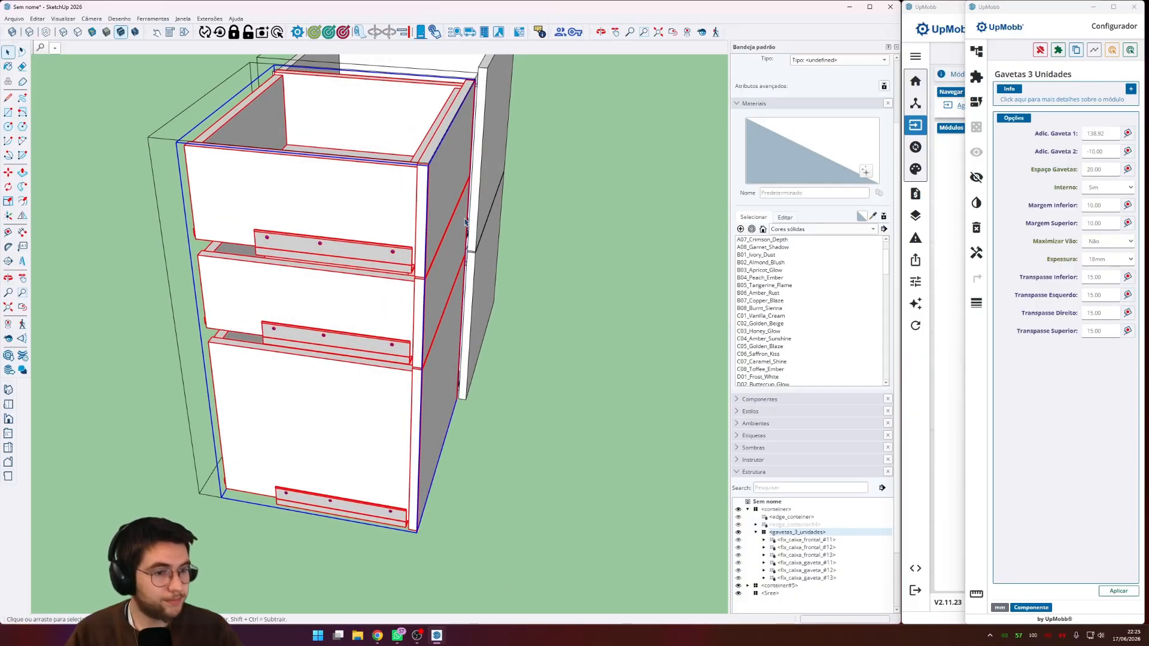
- Set the Interno option of the three-drawer module back to Não and apply it
click(1071, 171)
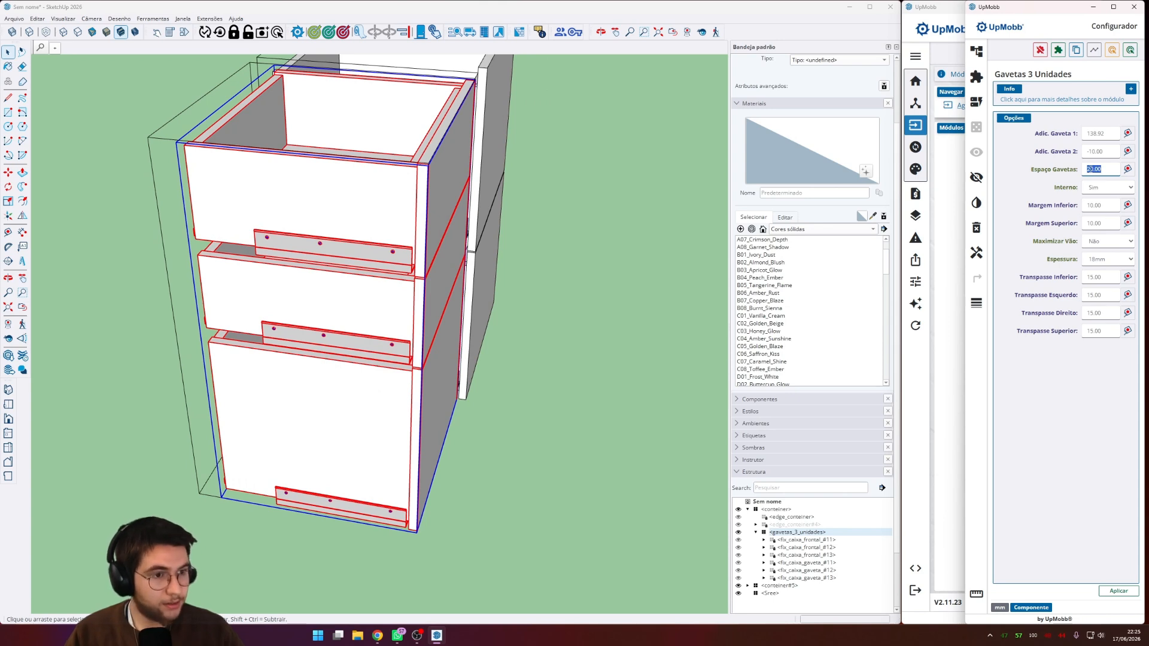
click(1099, 187)
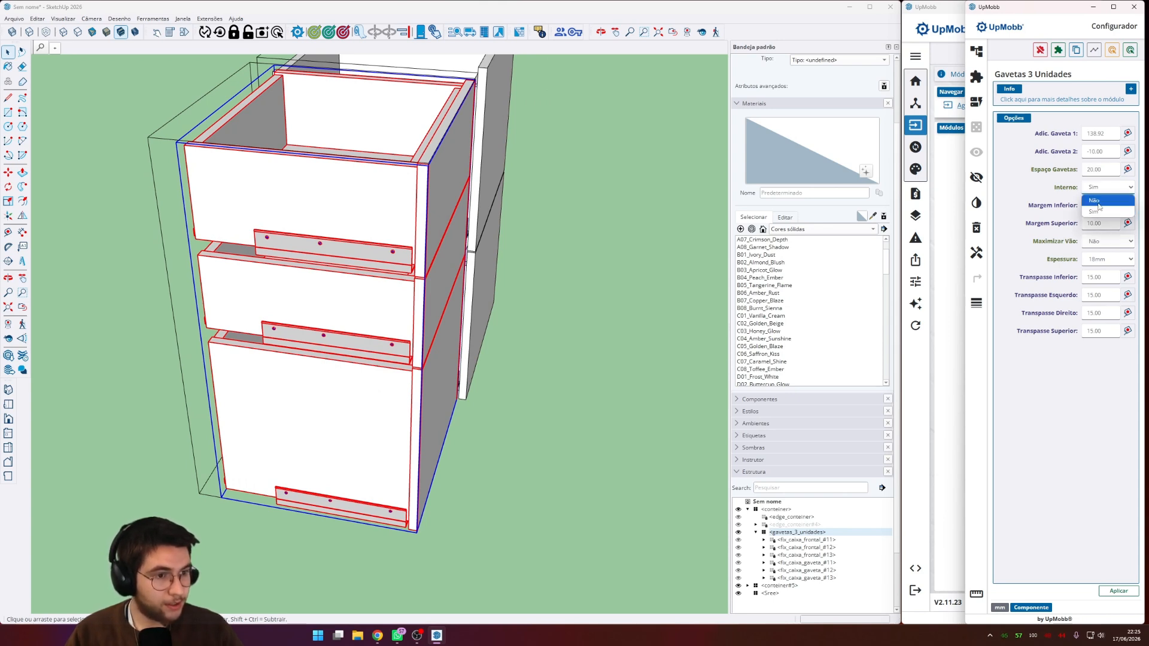
click(1095, 203)
click(1116, 592)
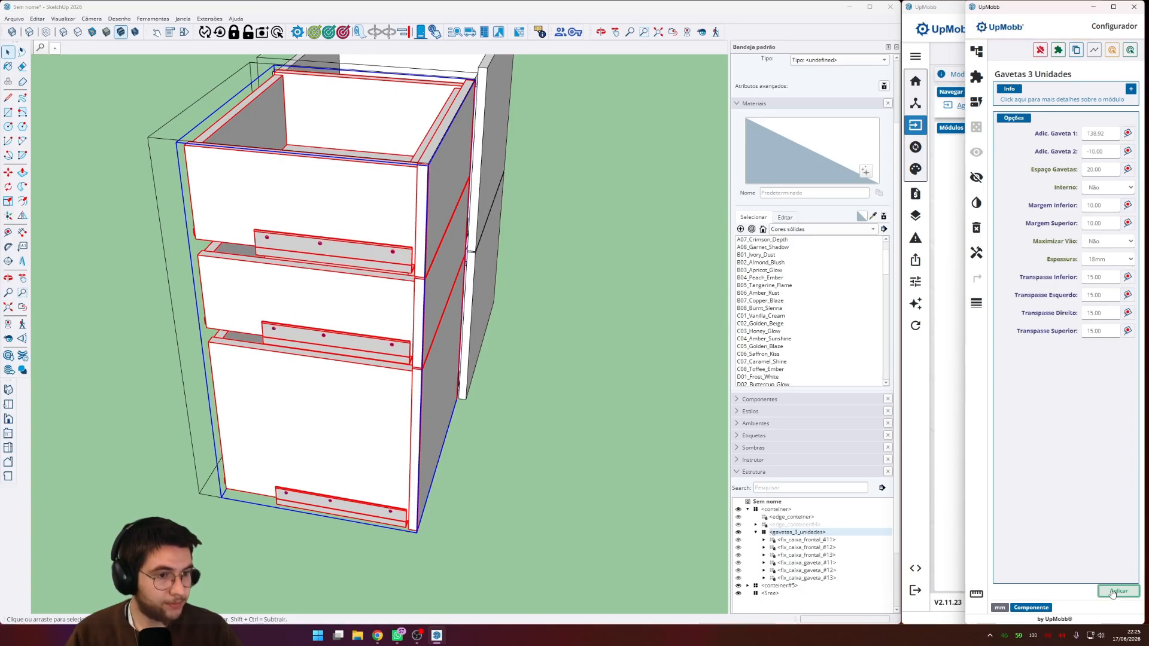
- Measure the margin below the lowest drawer's slide, check the one above the top drawer box, and review the Margem Inferior and Margem Superior options
click(1097, 206)
key(Tab)
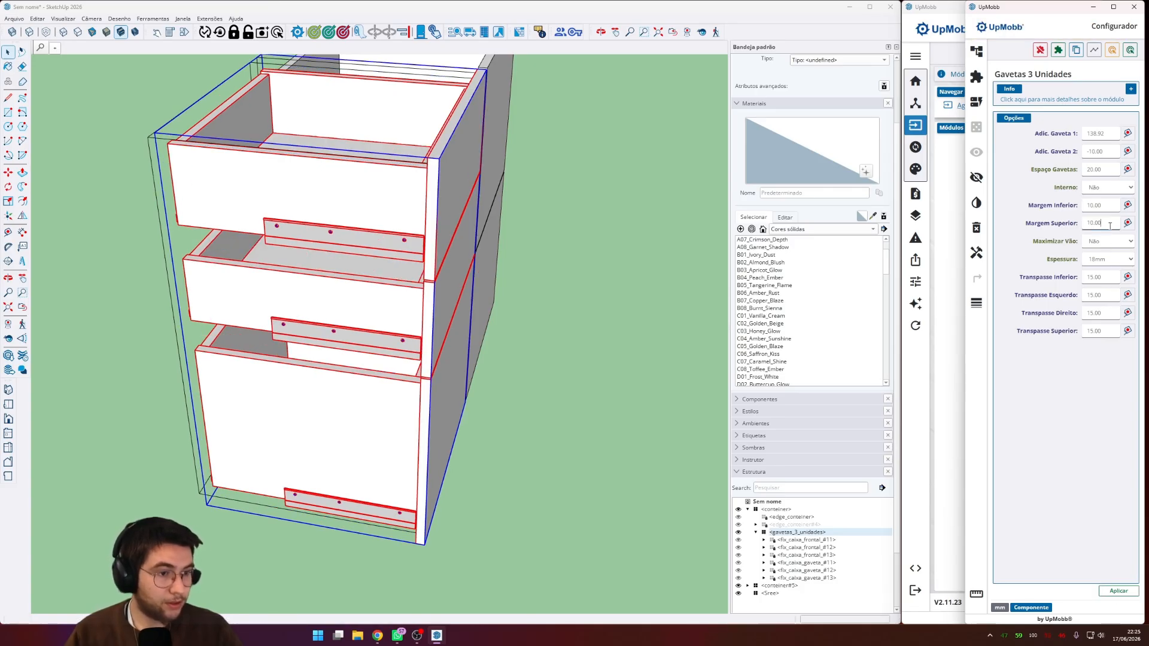
scroll(414, 535, up, 5)
scroll(414, 536, up, 3)
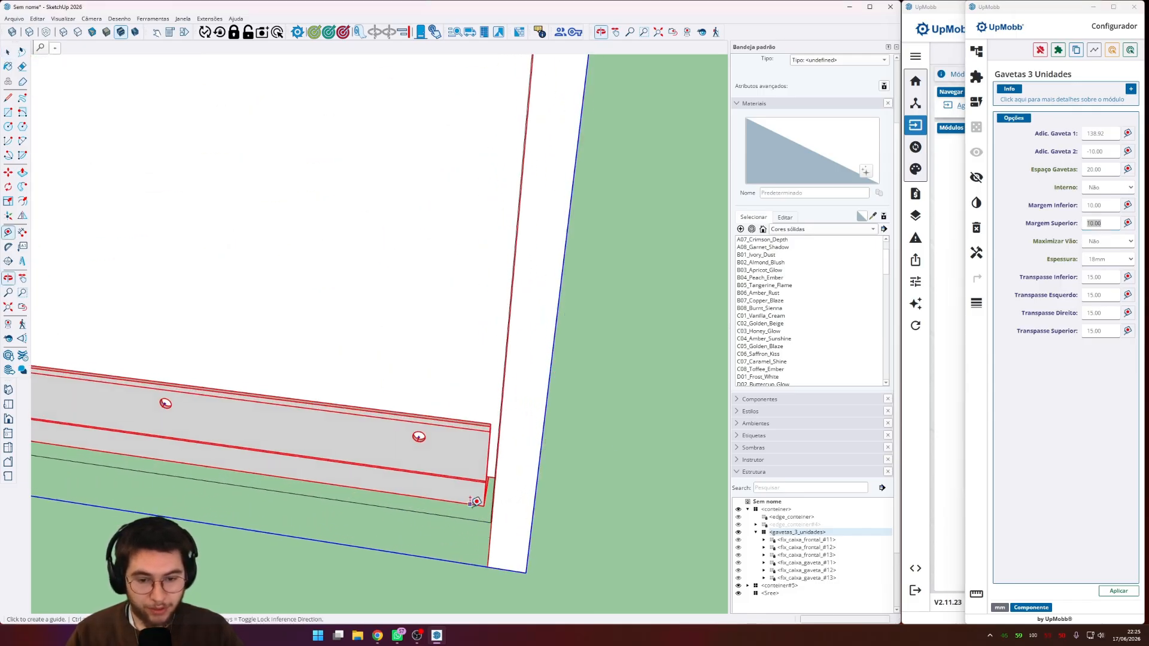
key(t)
click(467, 518)
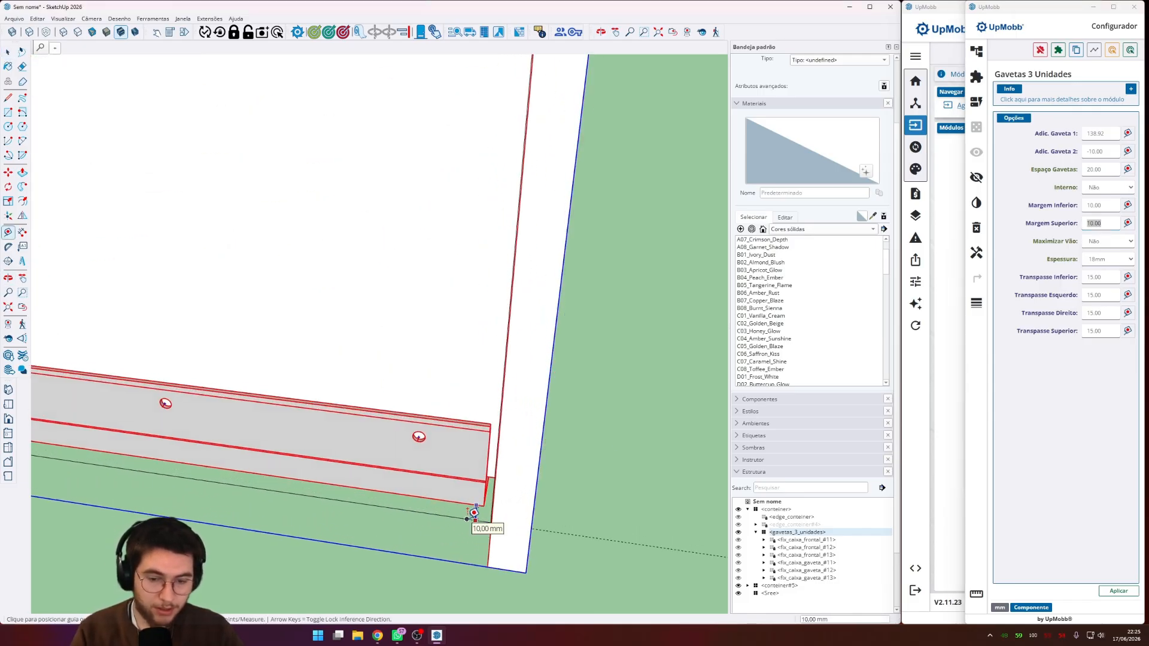
scroll(469, 514, down, 6)
scroll(465, 359, up, 5)
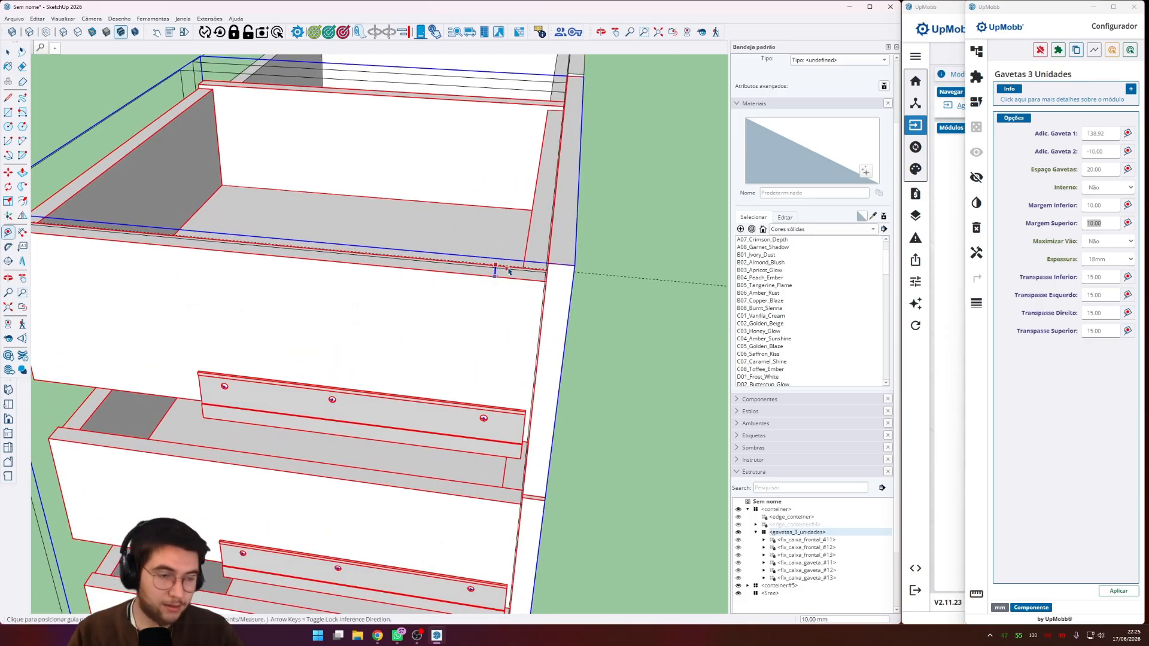
key(space)
scroll(627, 287, down, 5)
click(1095, 223)
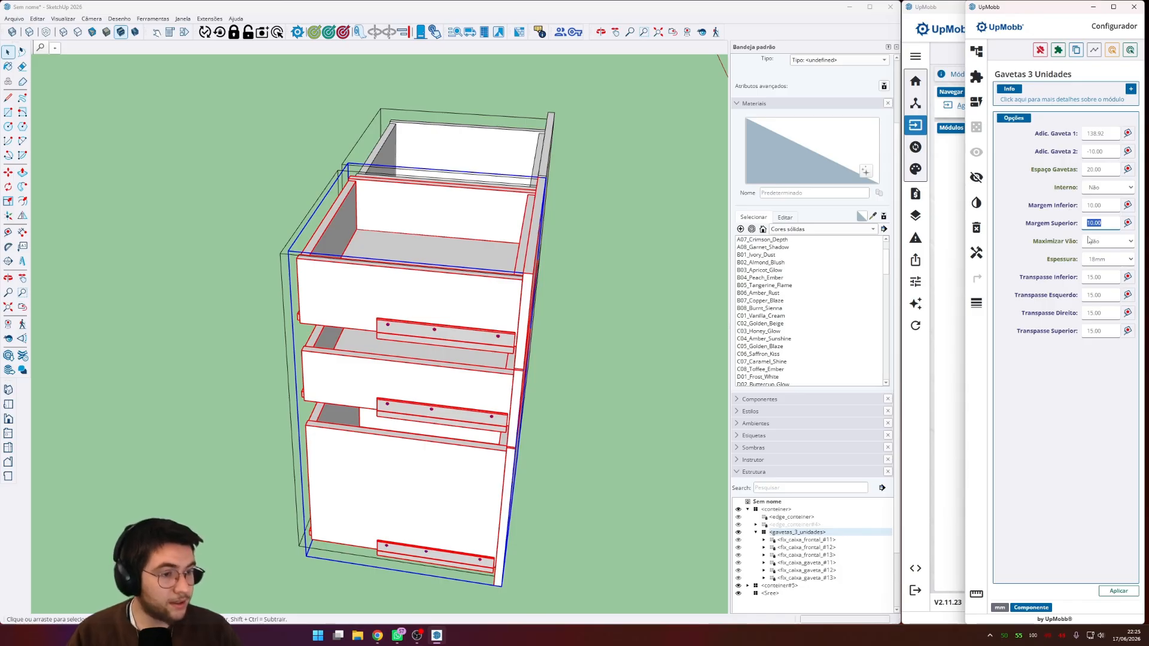
drag(1111, 206, 1064, 205)
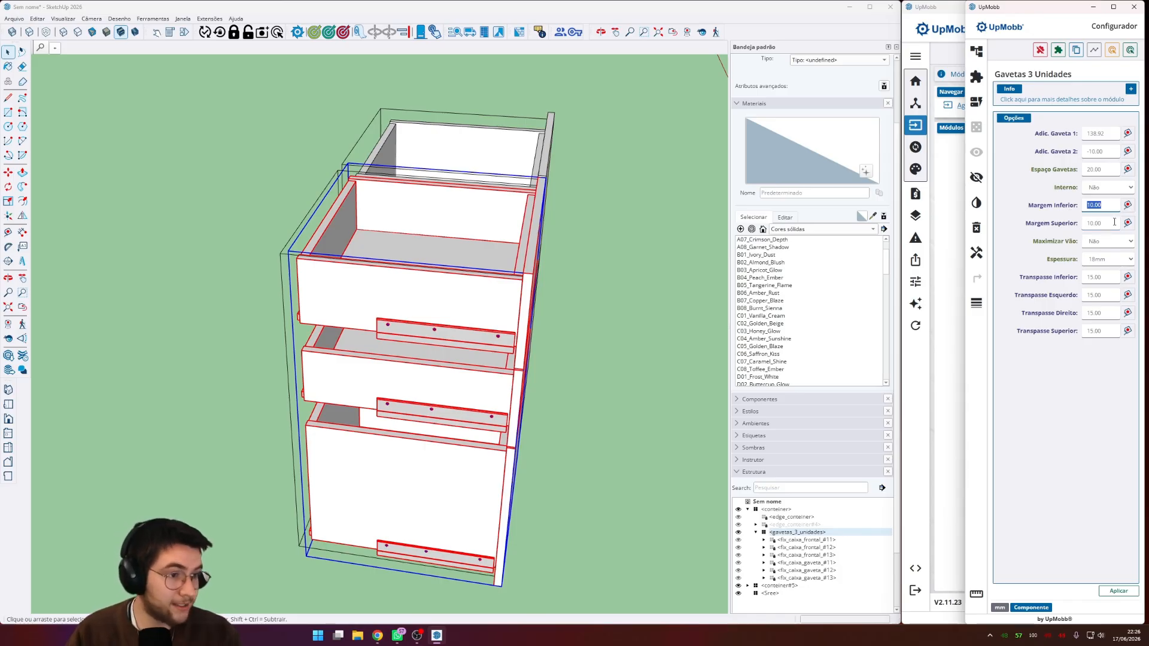
- Set Espessura of the three-drawer module to 25mm and check the thickness at the lowest drawer
click(1107, 259)
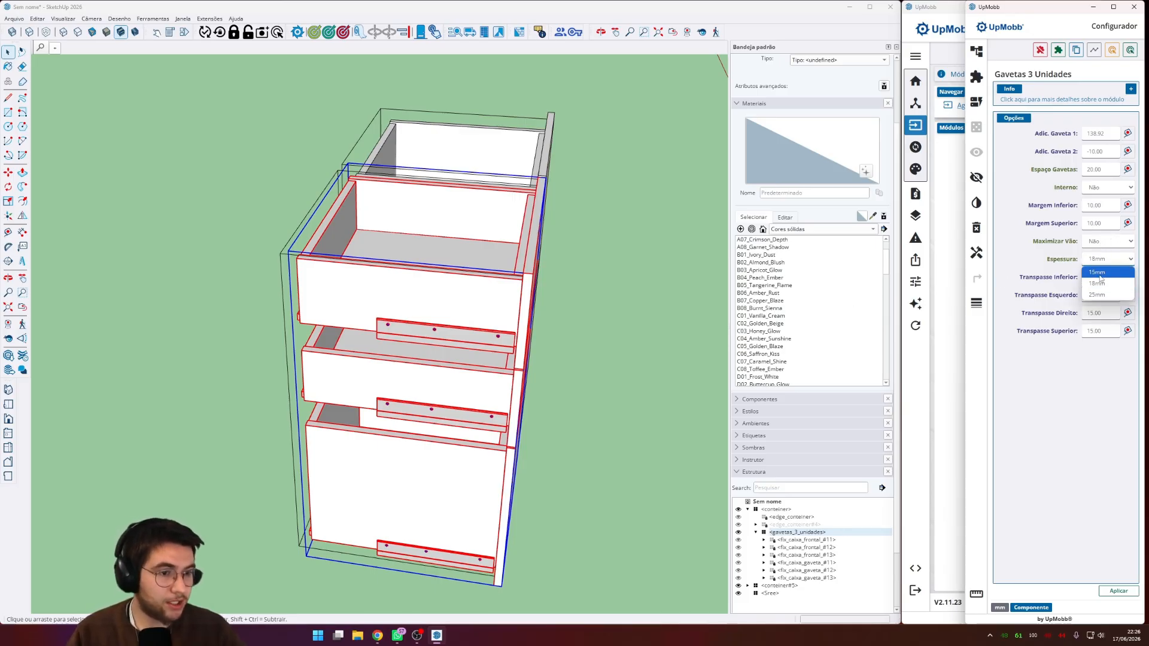
click(1098, 296)
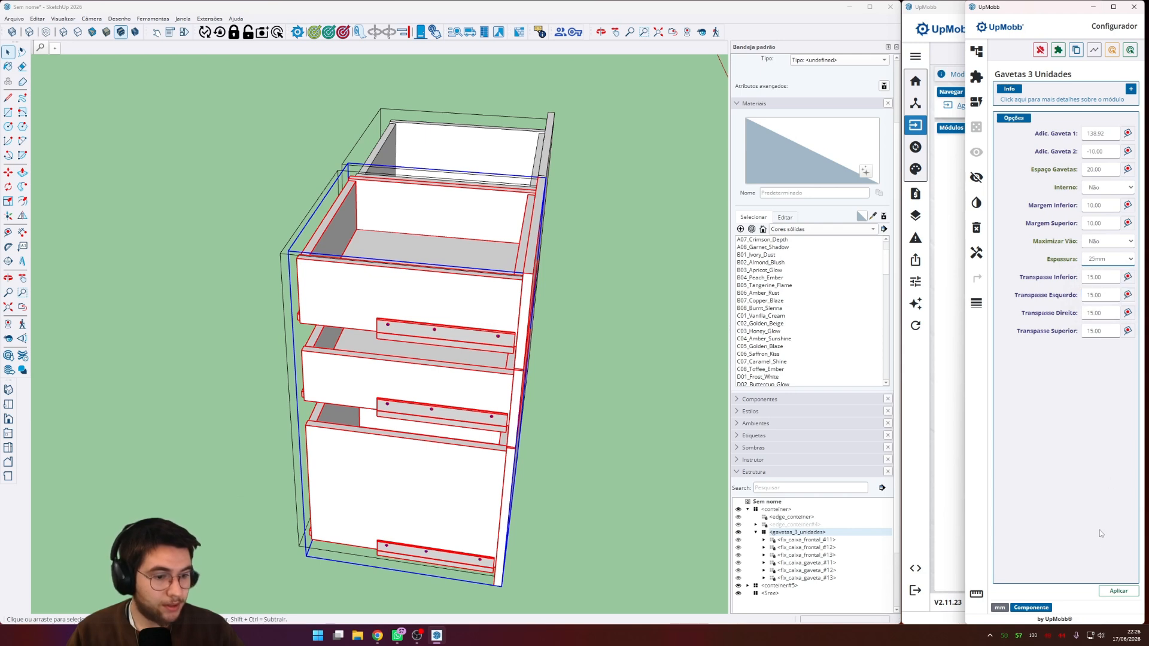
click(1116, 590)
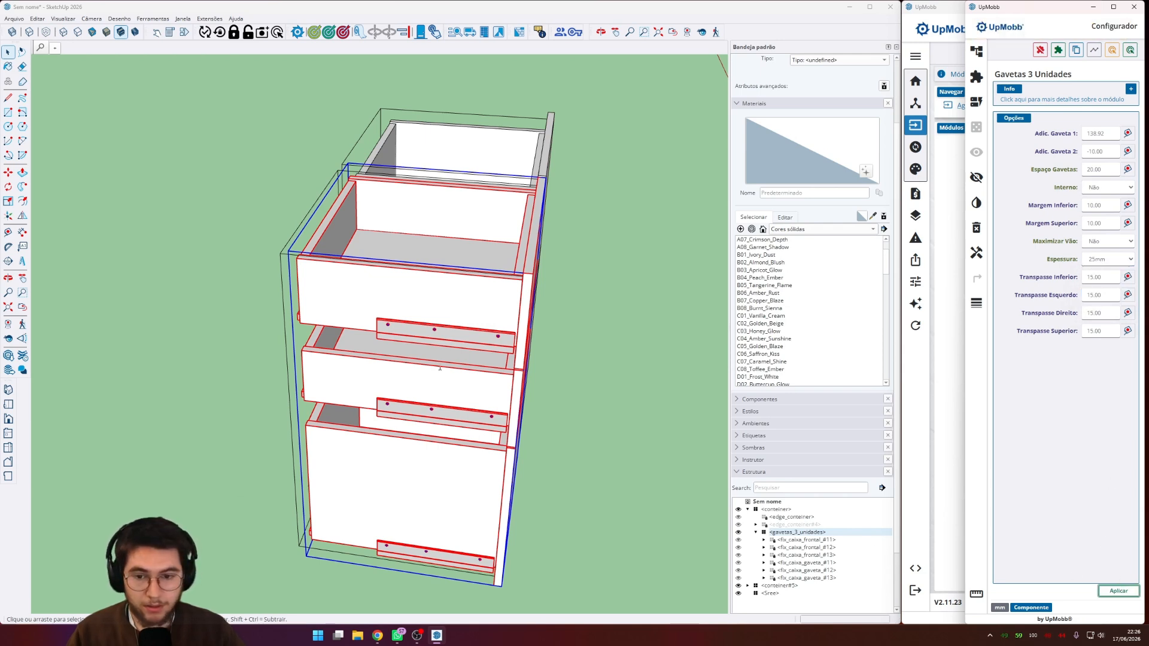
middle_drag(394, 375, 739, 363)
scroll(461, 411, up, 5)
key(t)
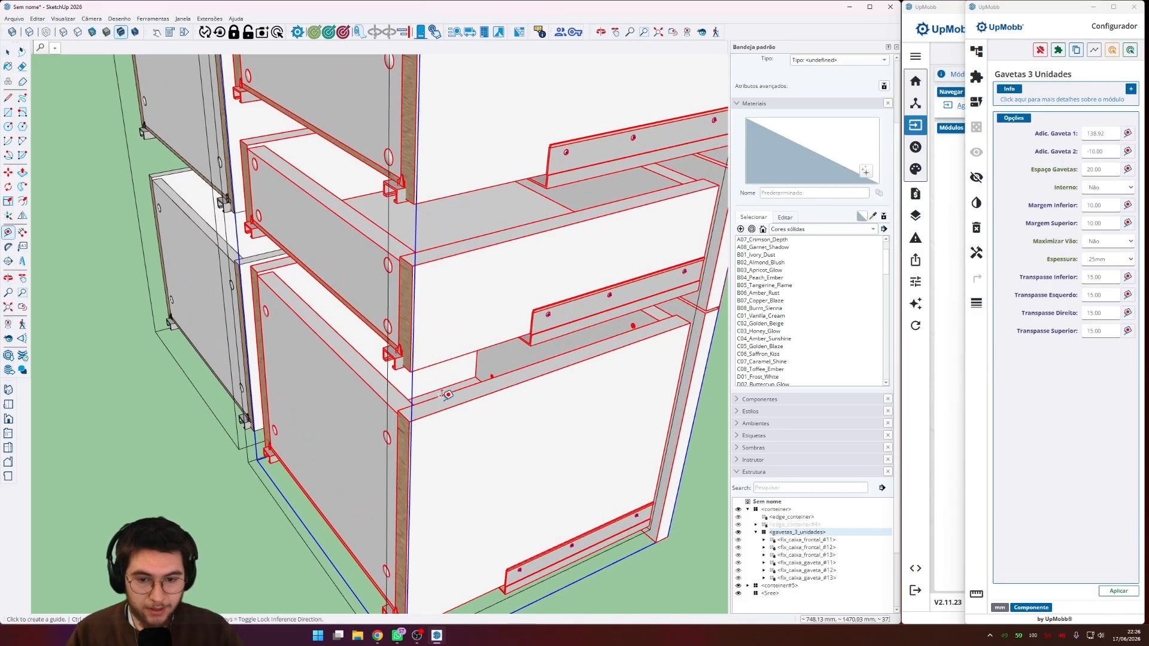
click(441, 396)
scroll(459, 403, down, 6)
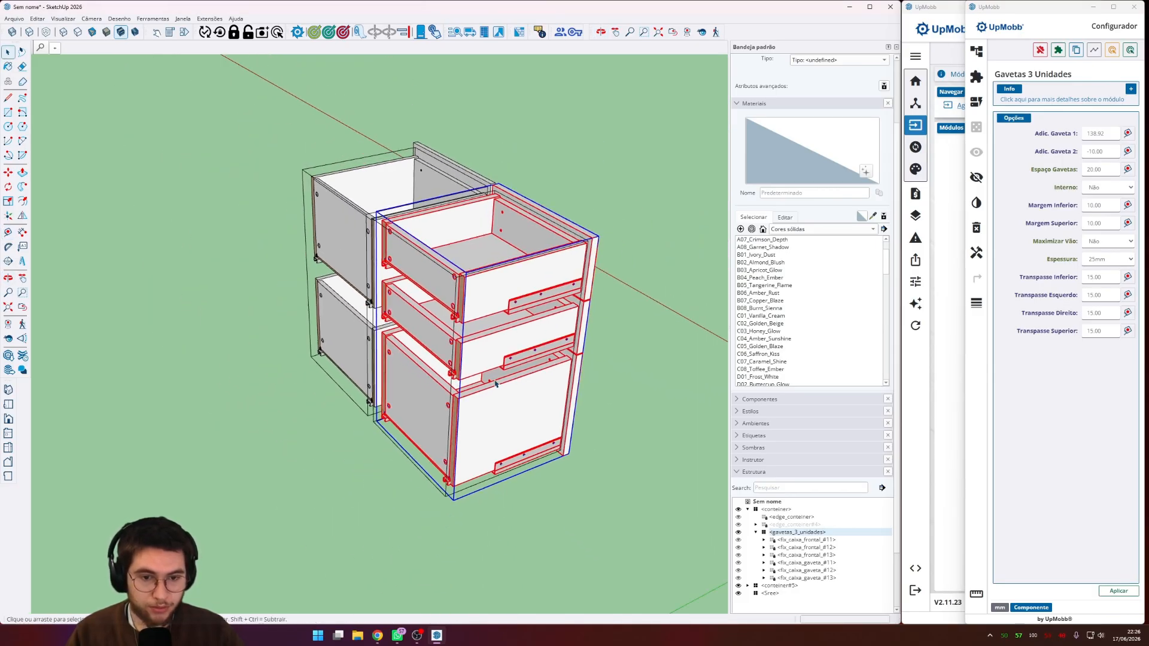
key(space)
- Set Espessura of the three-drawer module to 15mm and apply it
click(1094, 264)
click(1094, 273)
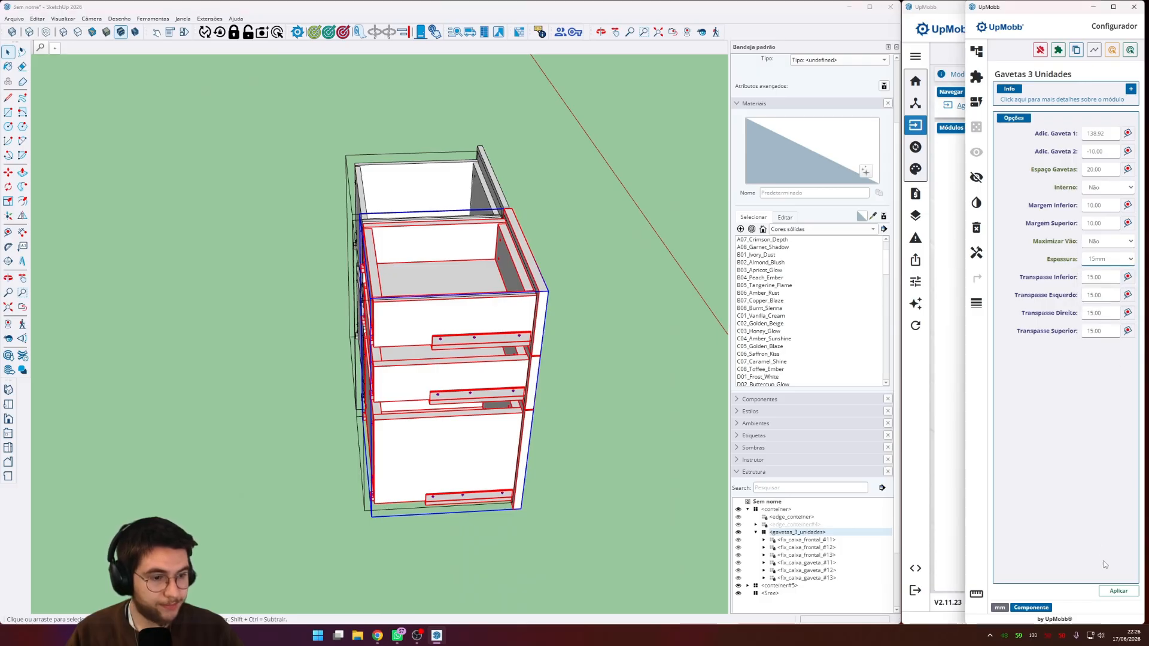
click(1118, 590)
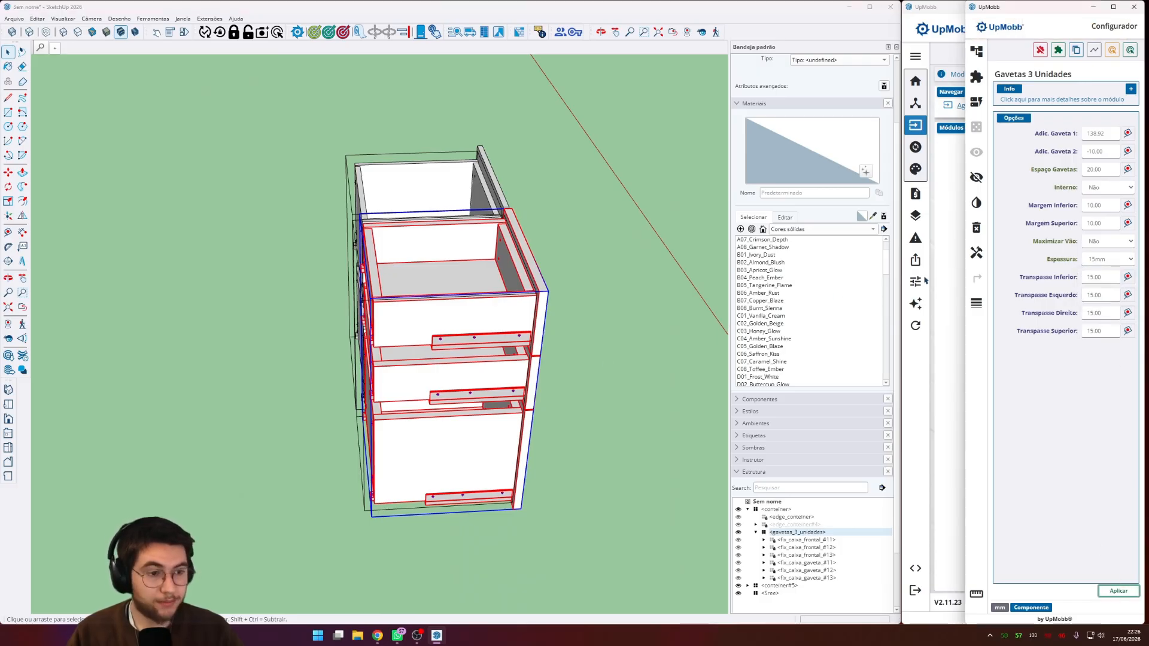
- Review the overlap options of the three-drawer module and enter 10.00 for Transpasse Esquerdo
click(1123, 280)
click(1126, 280)
click(1061, 281)
click(1051, 300)
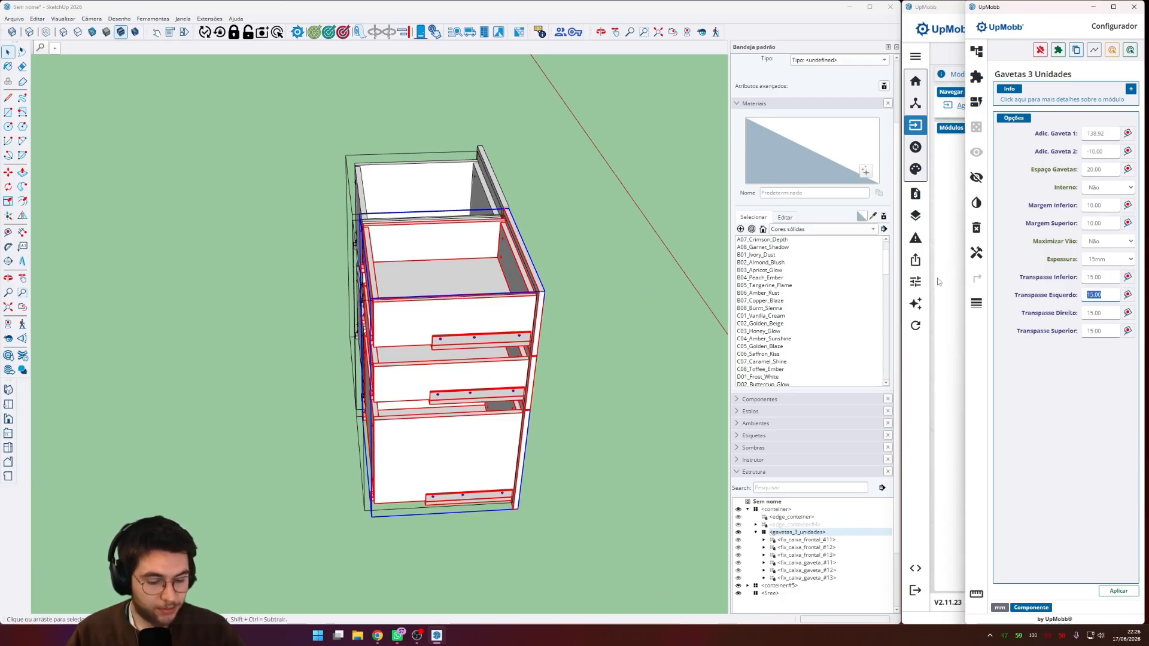
text(10.00)
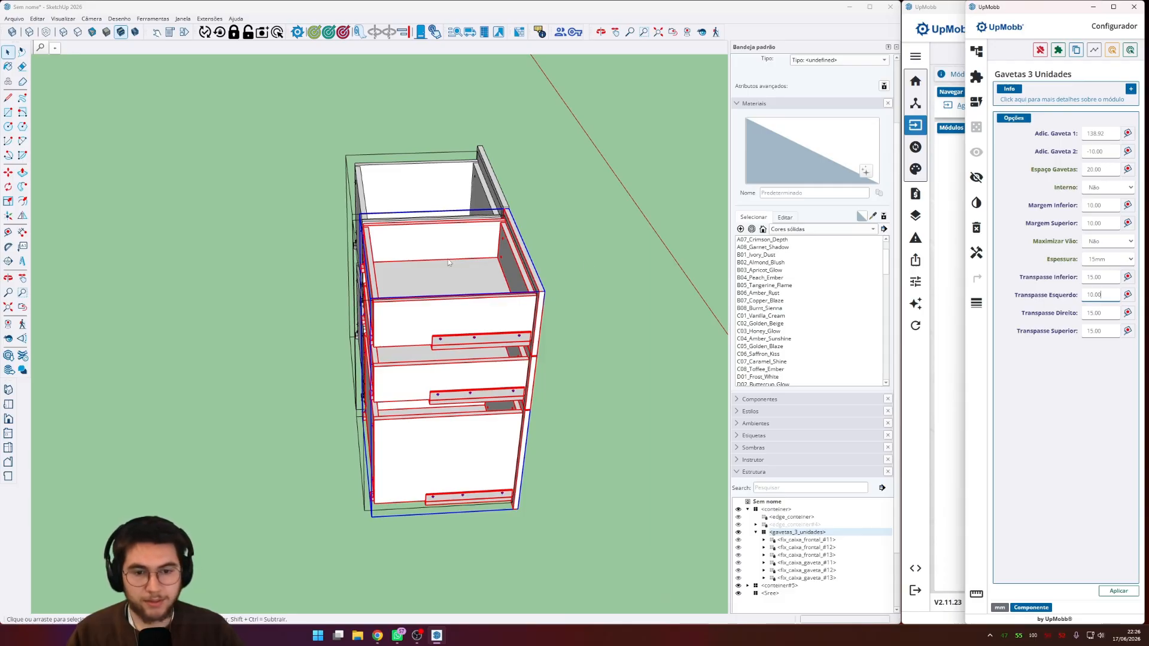
- Select the top drawer box on its own and set its Adic. Altura (+ -) to 10.00
scroll(472, 274, up, 3)
middle_drag(495, 310, 211, 212)
middle_drag(287, 274, 352, 290)
key(s)
click(352, 291)
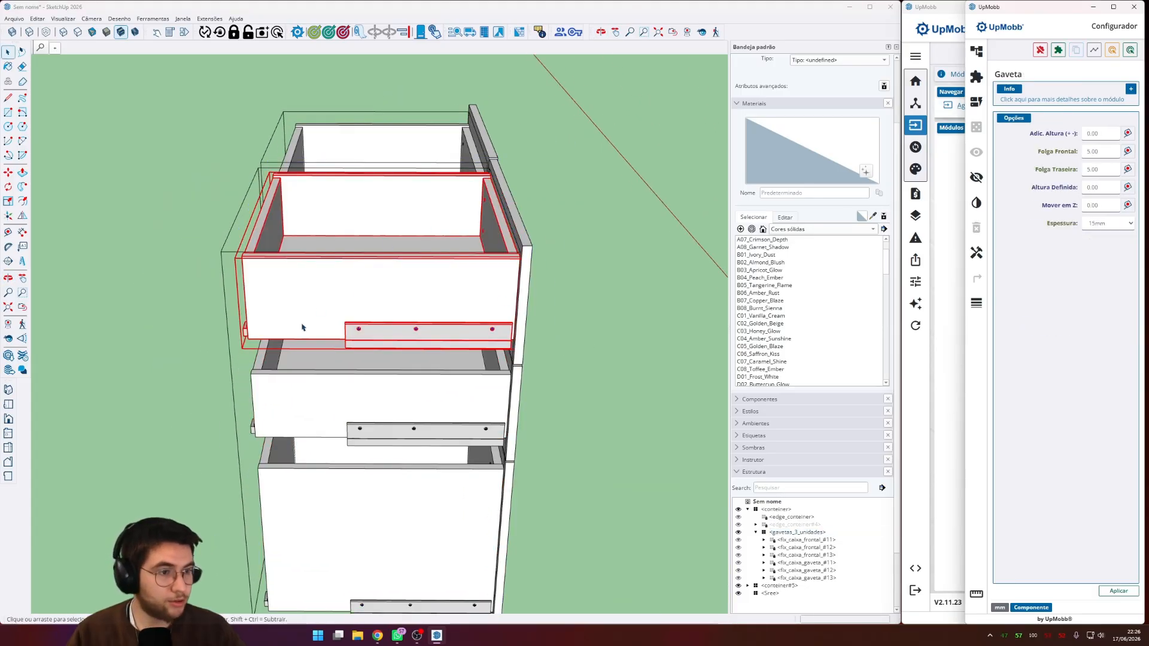
click(360, 398)
scroll(390, 341, up, 5)
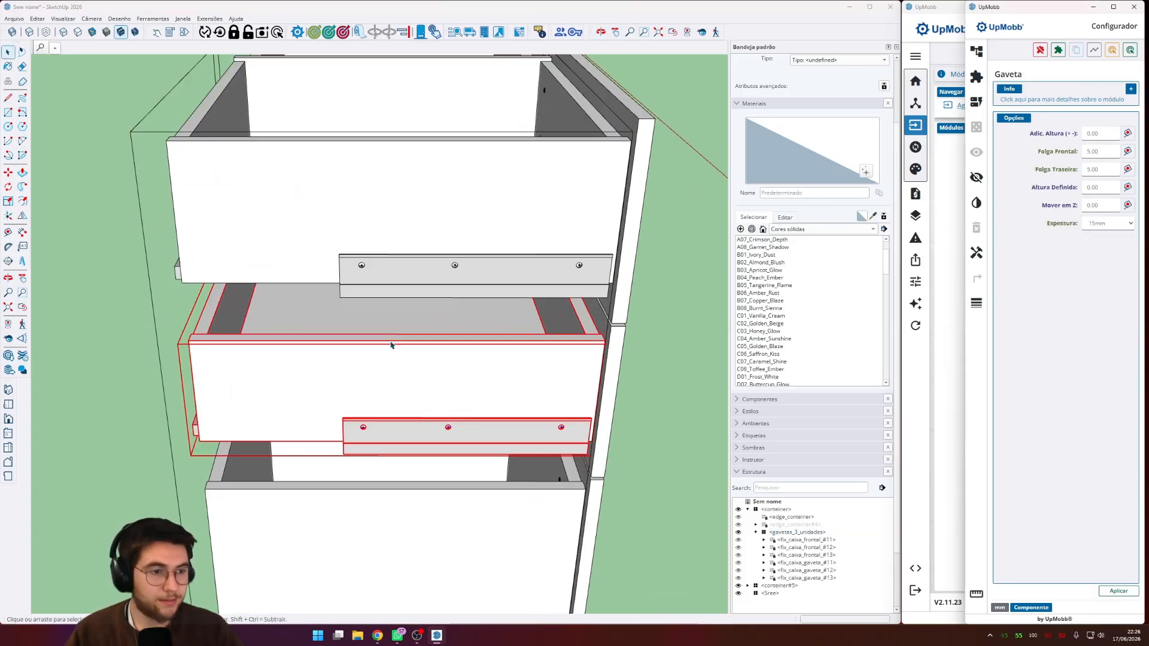
click(469, 294)
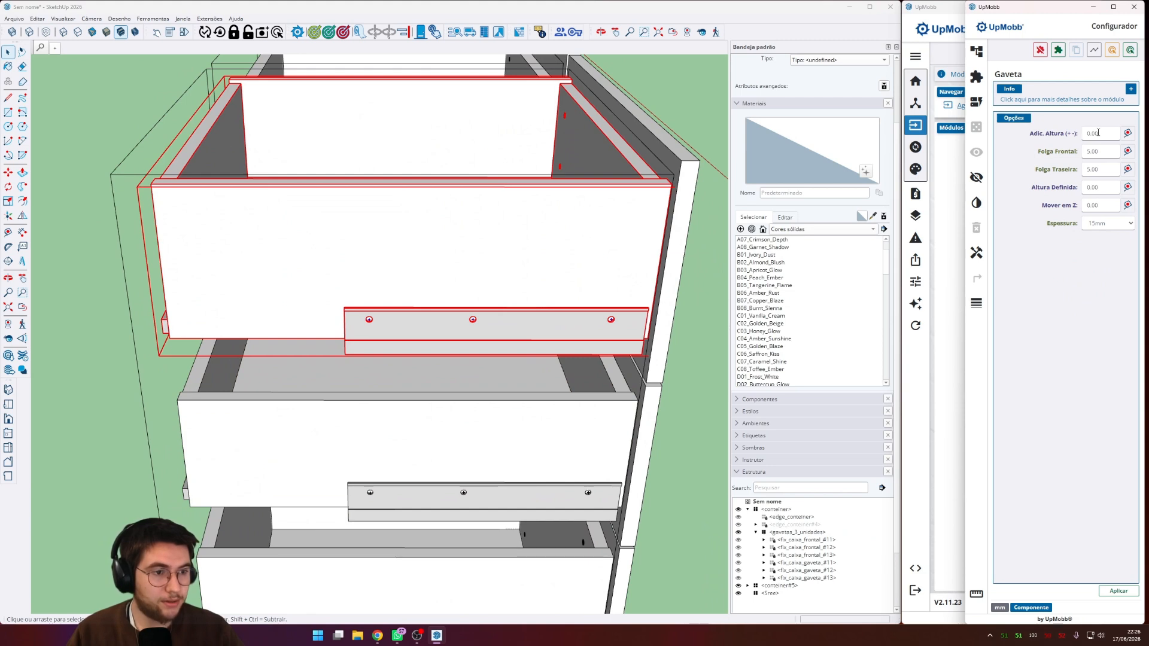
click(1098, 133)
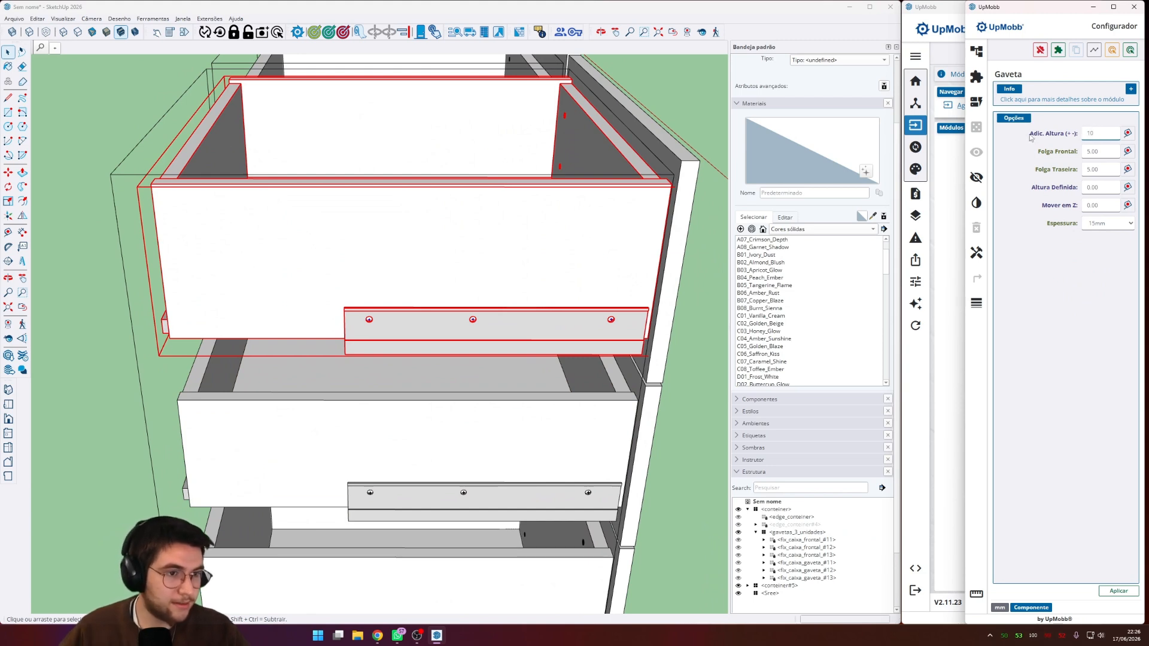
text(10)
key(Return)
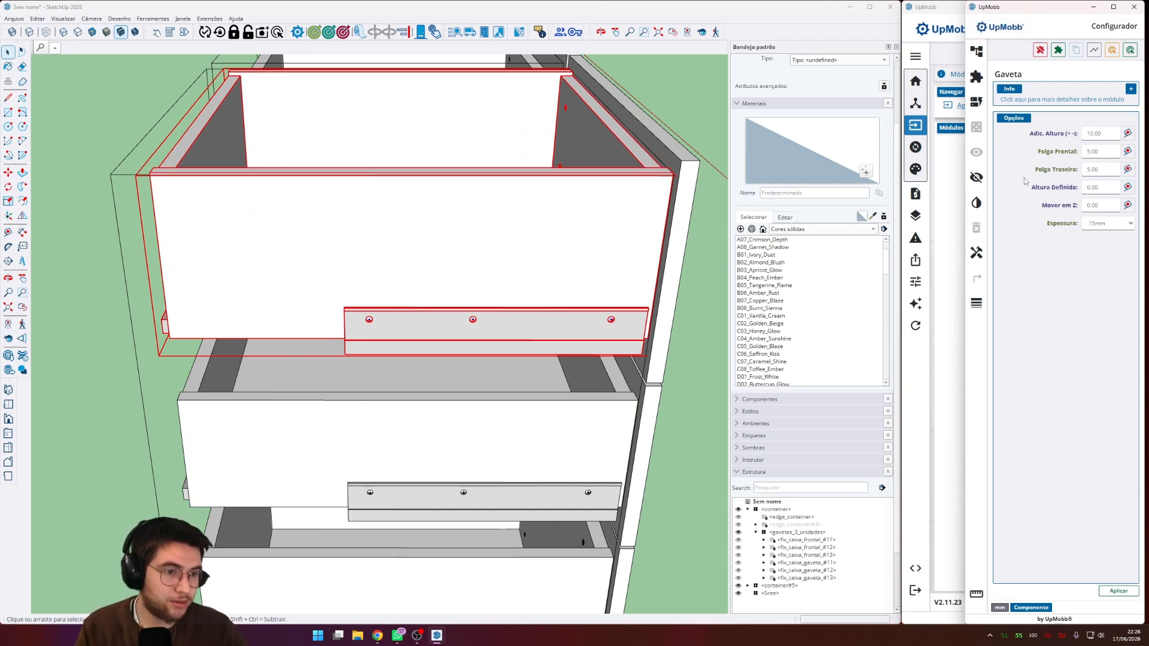
- Set Folga Frontal of the top drawer box to 0.00 and Folga Traseira to 10.00
click(1097, 151)
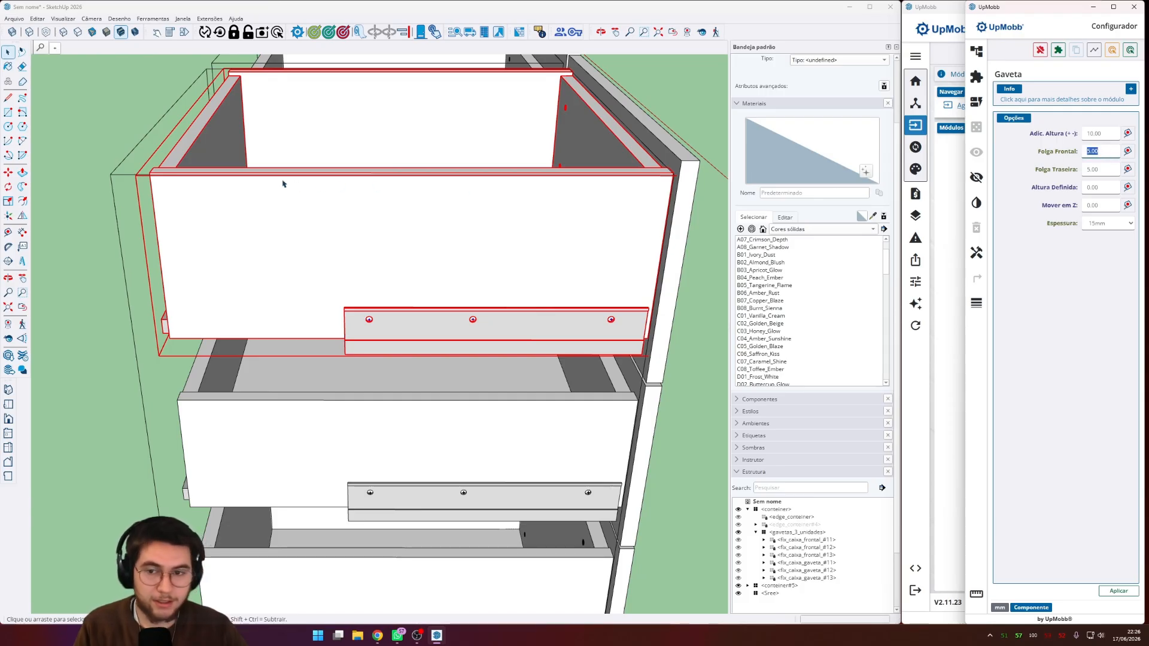
text(0)
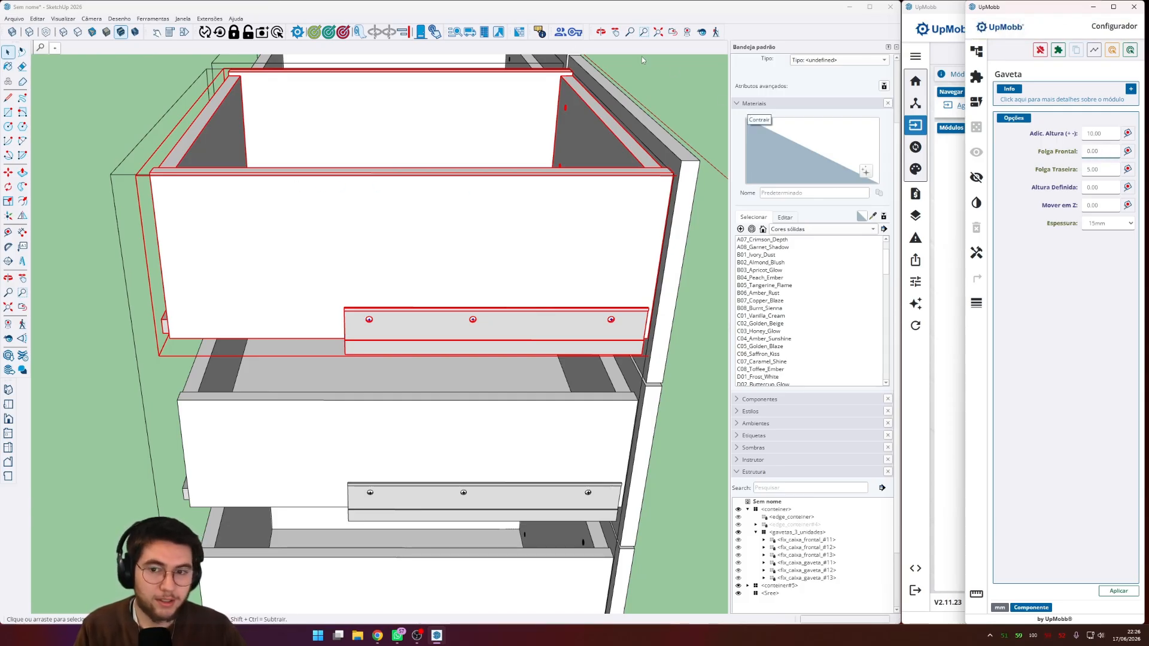
key(Return)
middle_drag(475, 153, 653, 160)
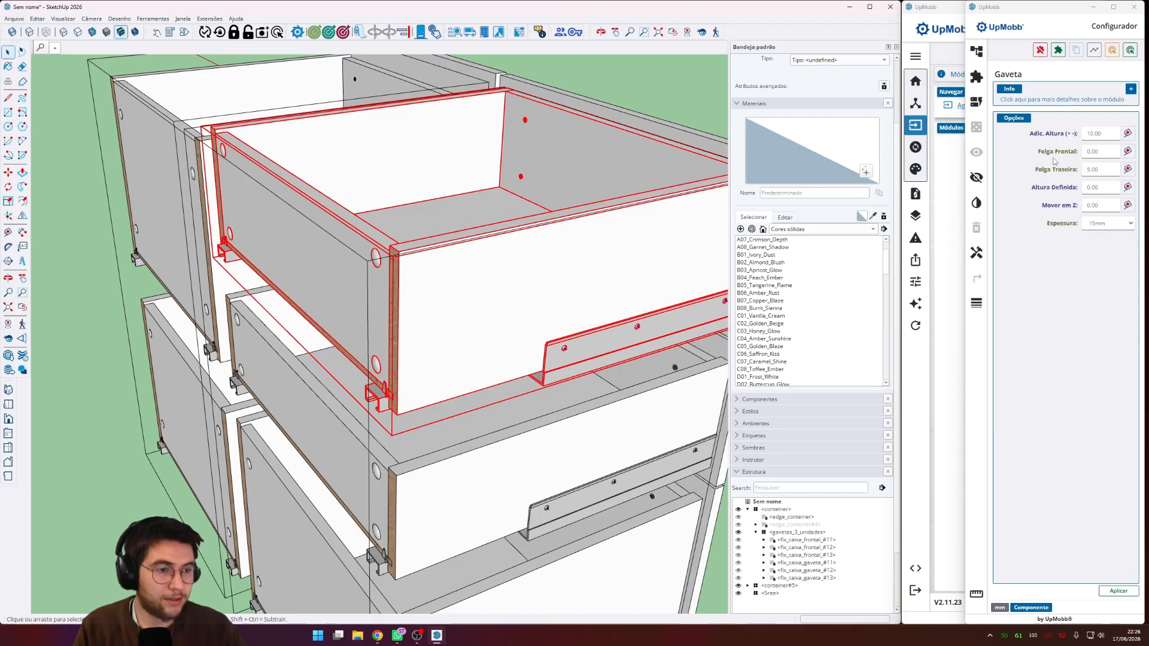
click(1100, 170)
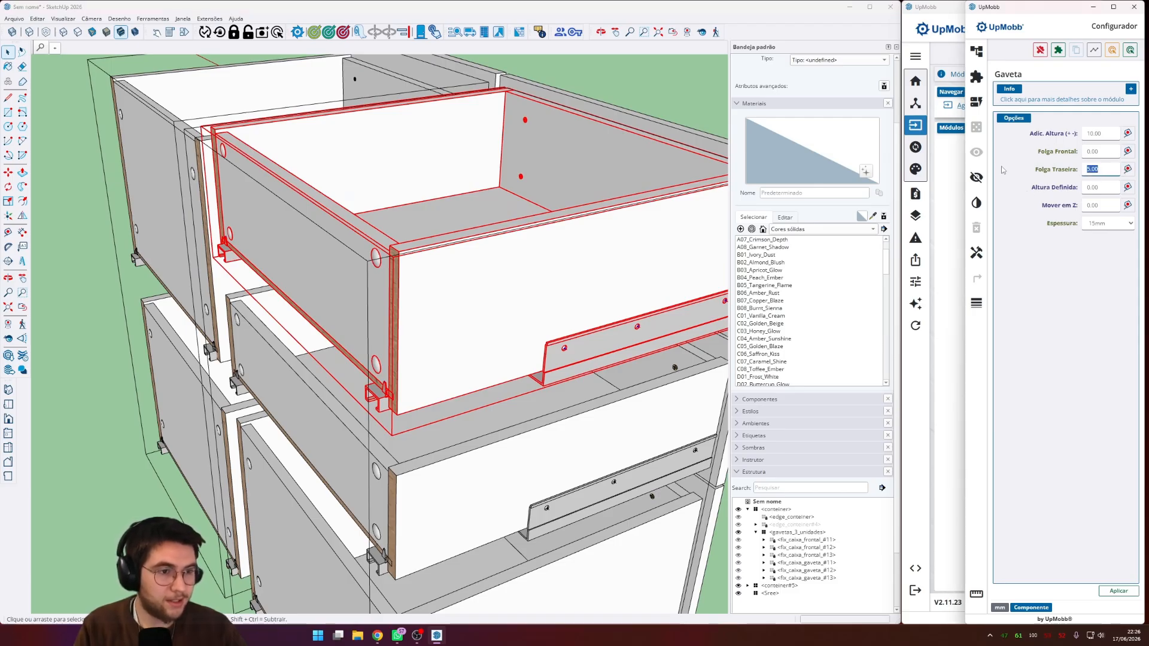
text(10)
key(Return)
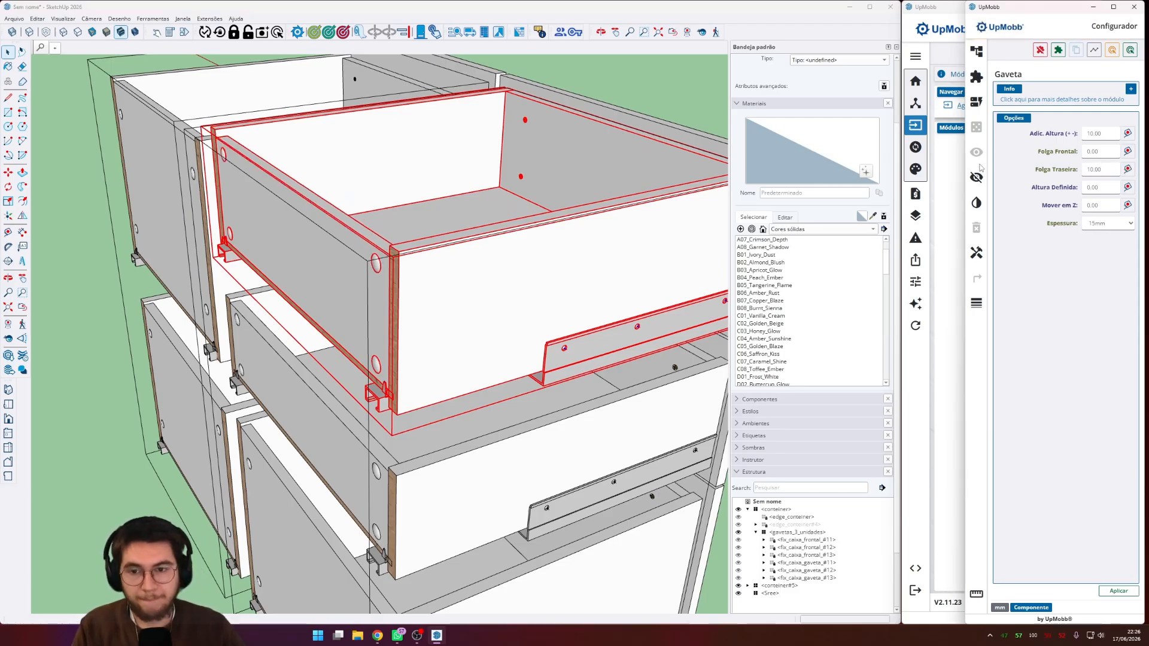
- Set Mover em Z of the top drawer box to -10.00 and apply its options with Espessura at 15mm
click(1056, 207)
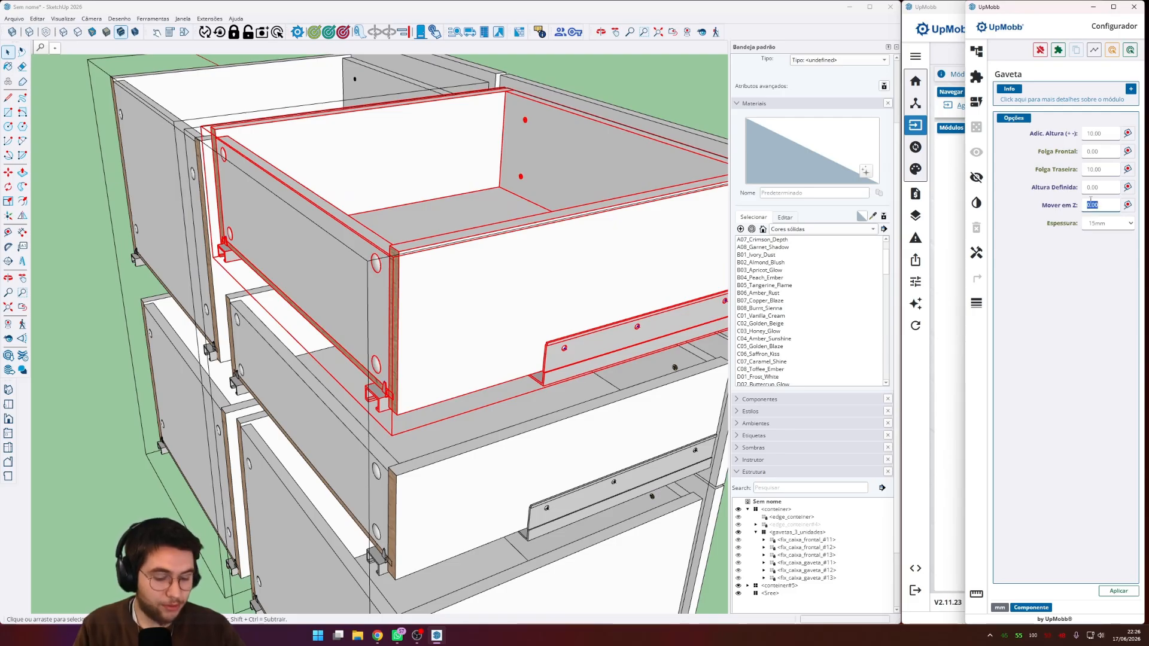
key(BackSpace)
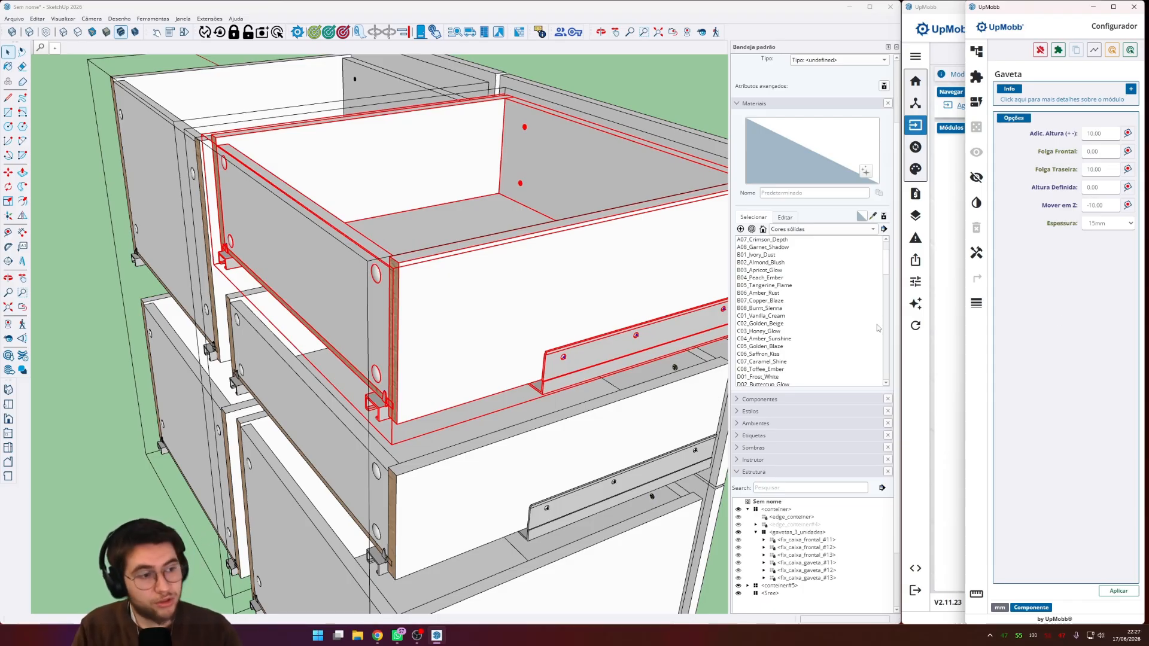
click(1104, 229)
click(1101, 238)
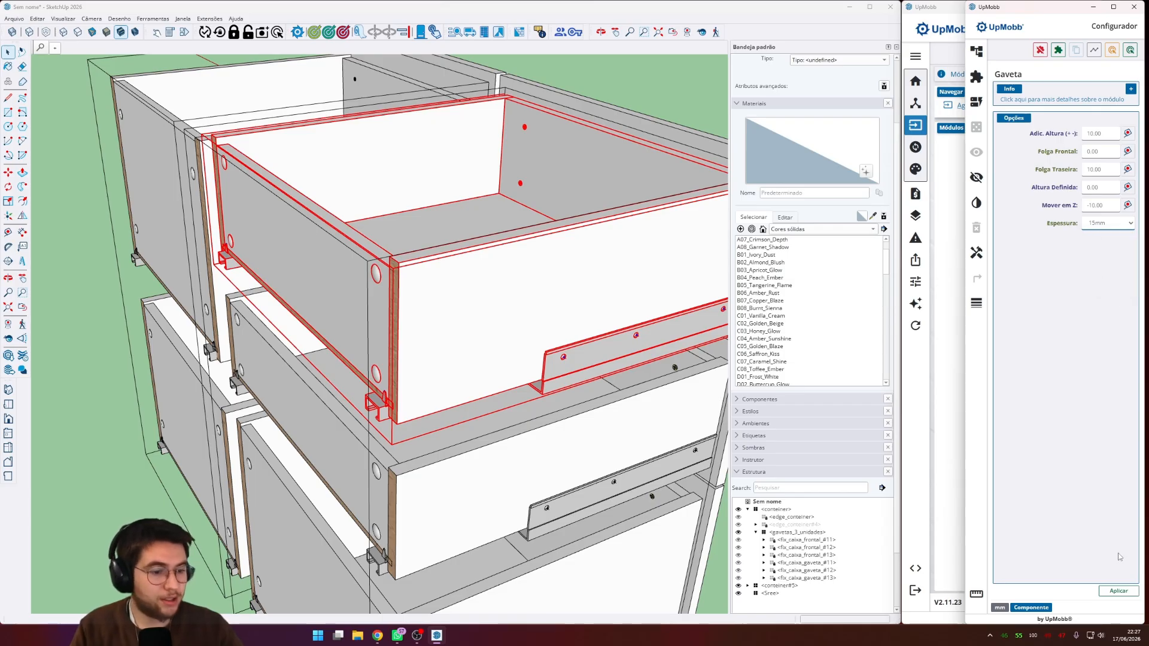
click(1118, 590)
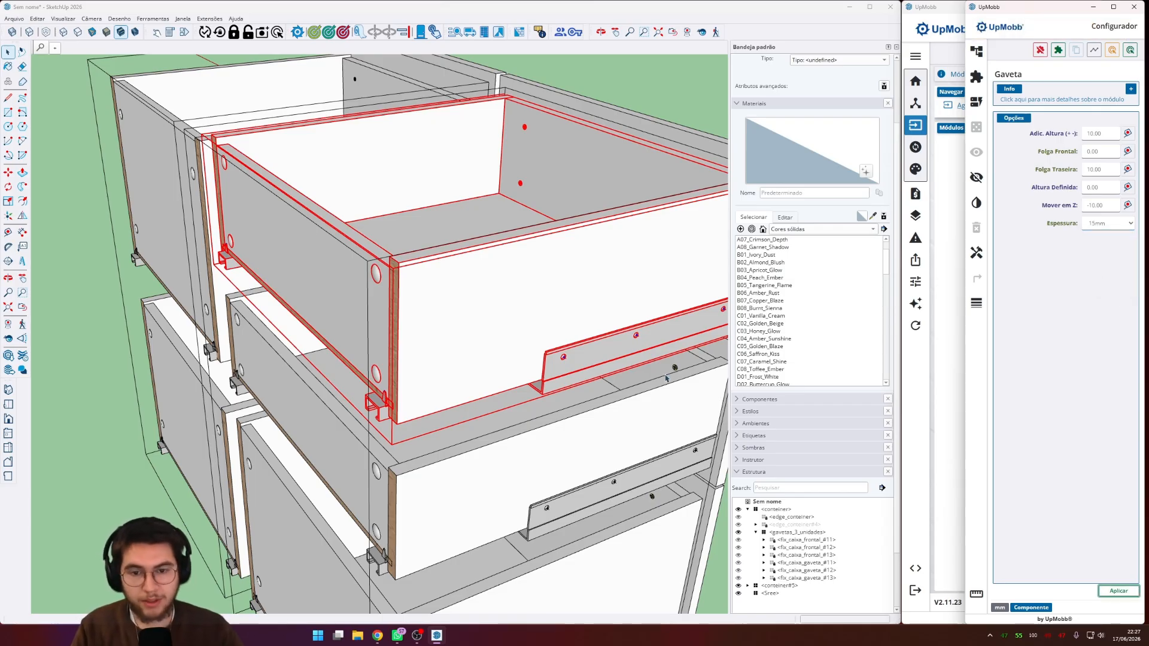
mouse_move(666, 379)
middle_down()
mouse_move(521, 311)
mouse_move(389, 272)
middle_up()
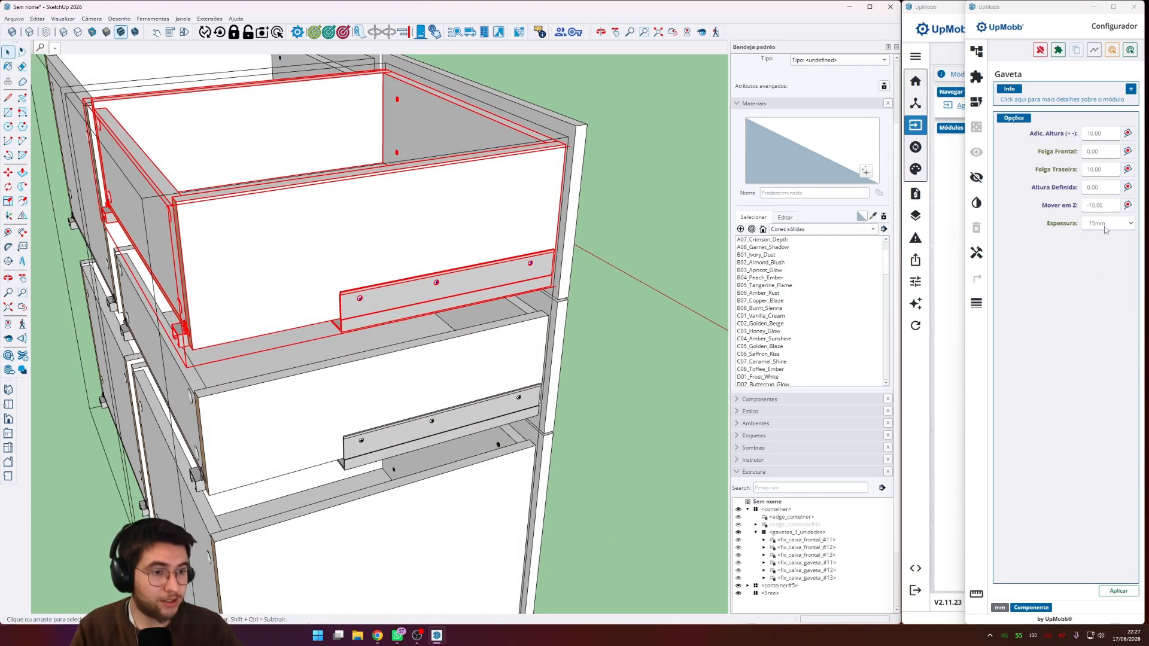
- Set Altura Definida of the top drawer box to 50.00 and check the lowered box from the back
click(1106, 187)
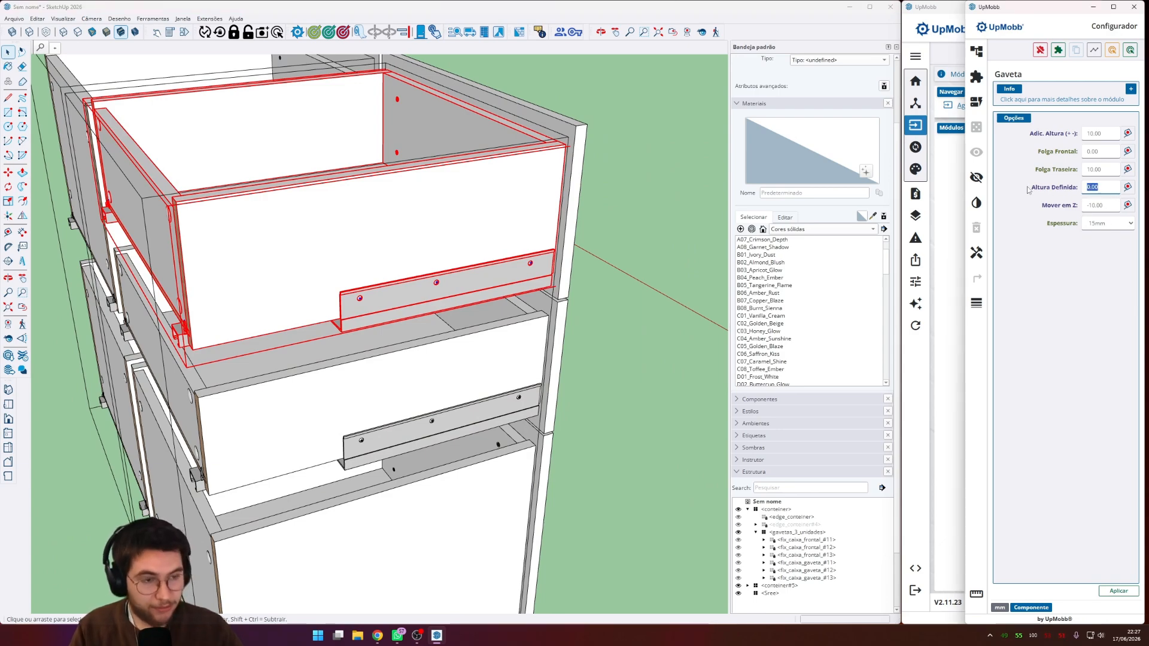
text(50)
key(Return)
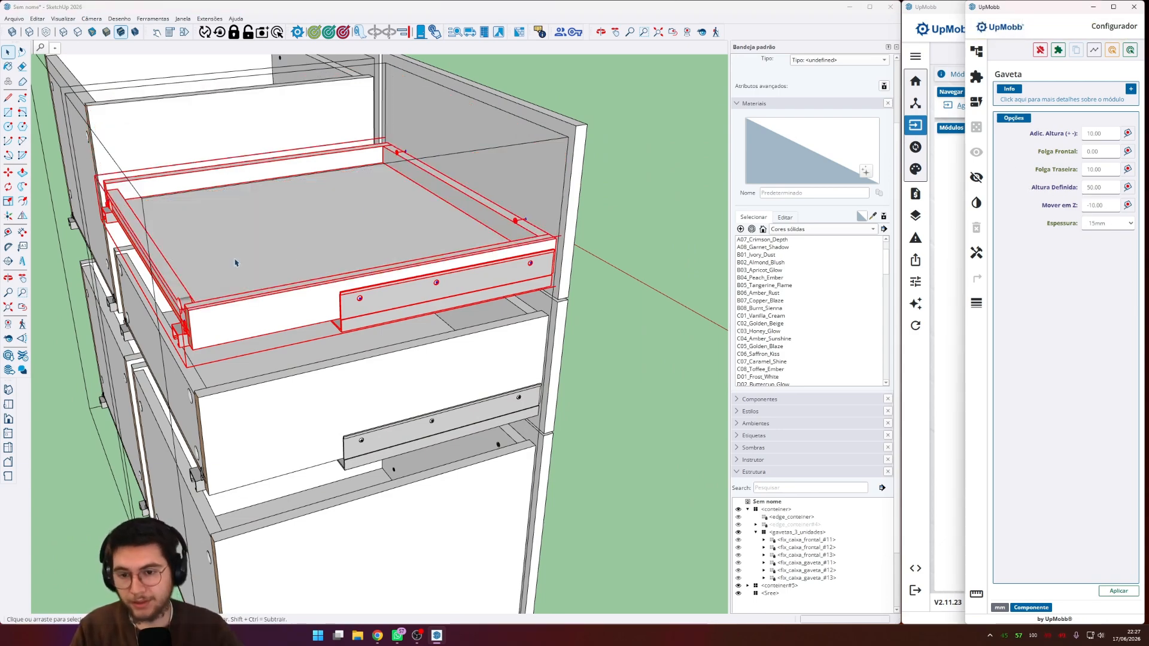
middle_drag(109, 253, 590, 218)
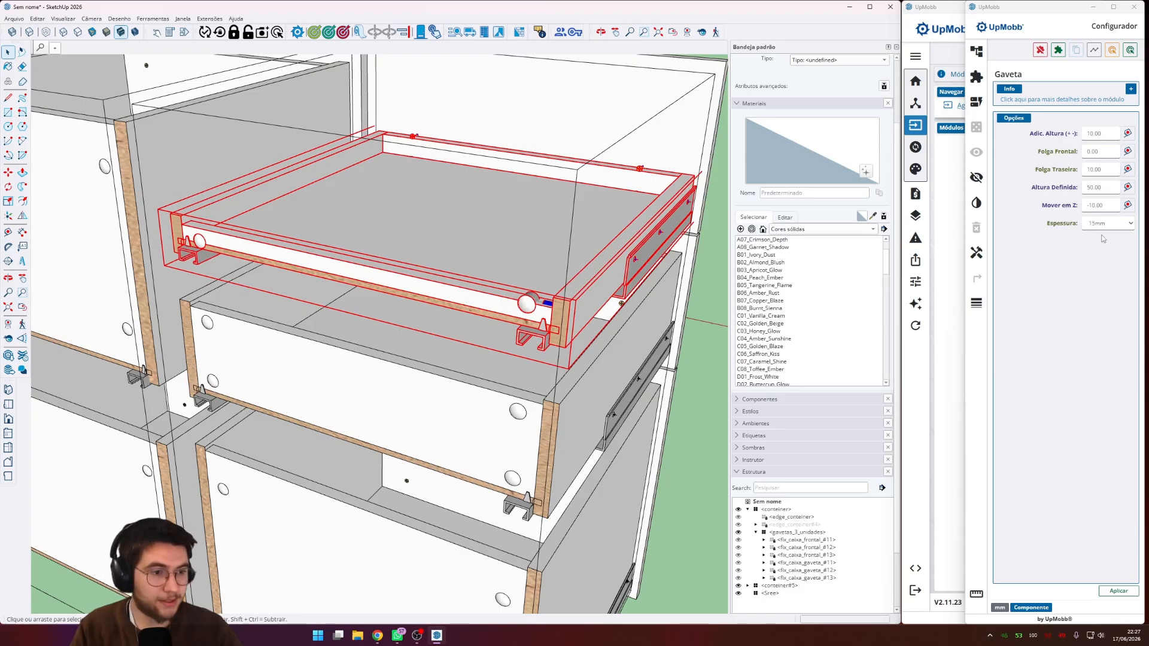
- Set Altura Definida of the top drawer box to 100.00 and inspect the box within the module
click(1071, 187)
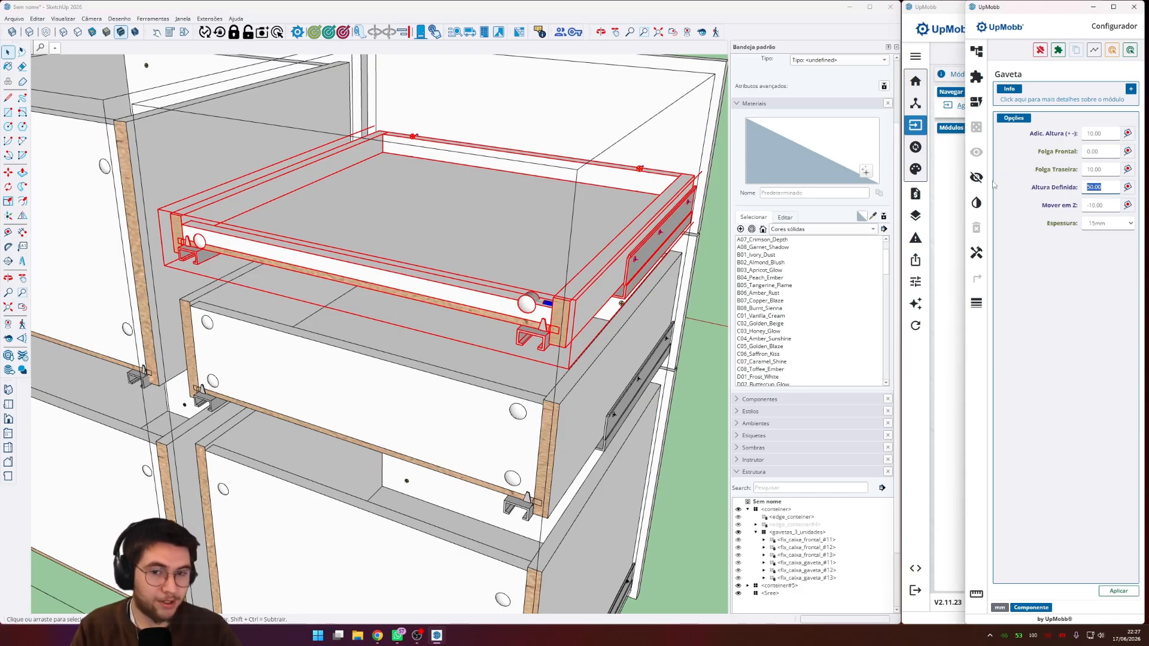
text(10)
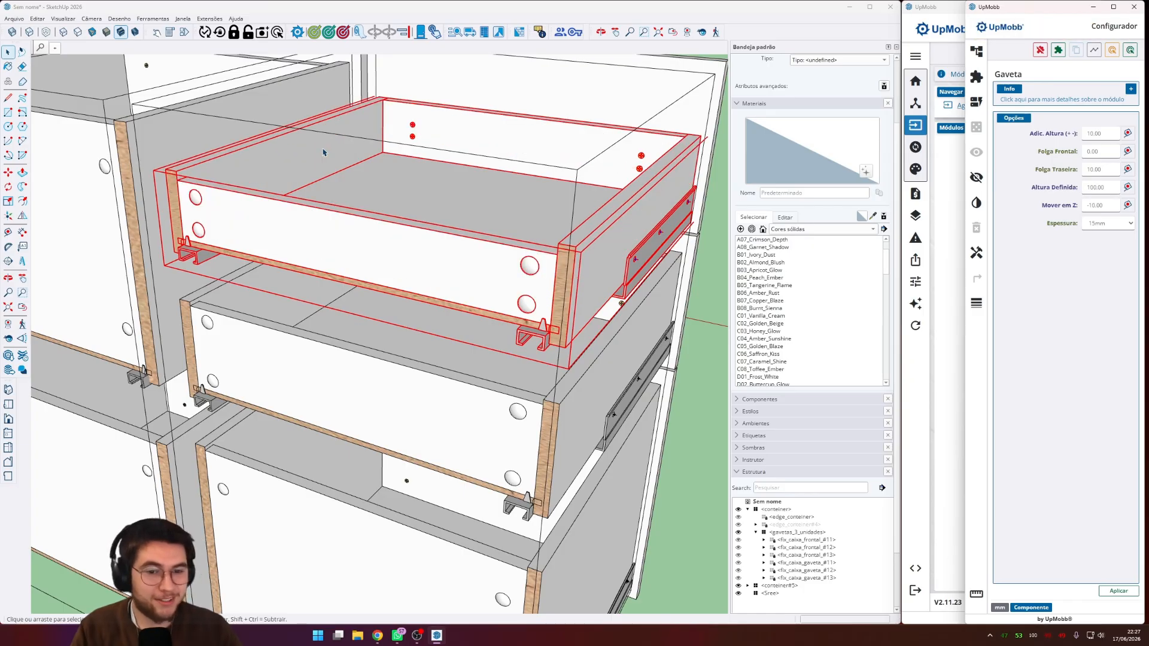
scroll(458, 170, up, 1)
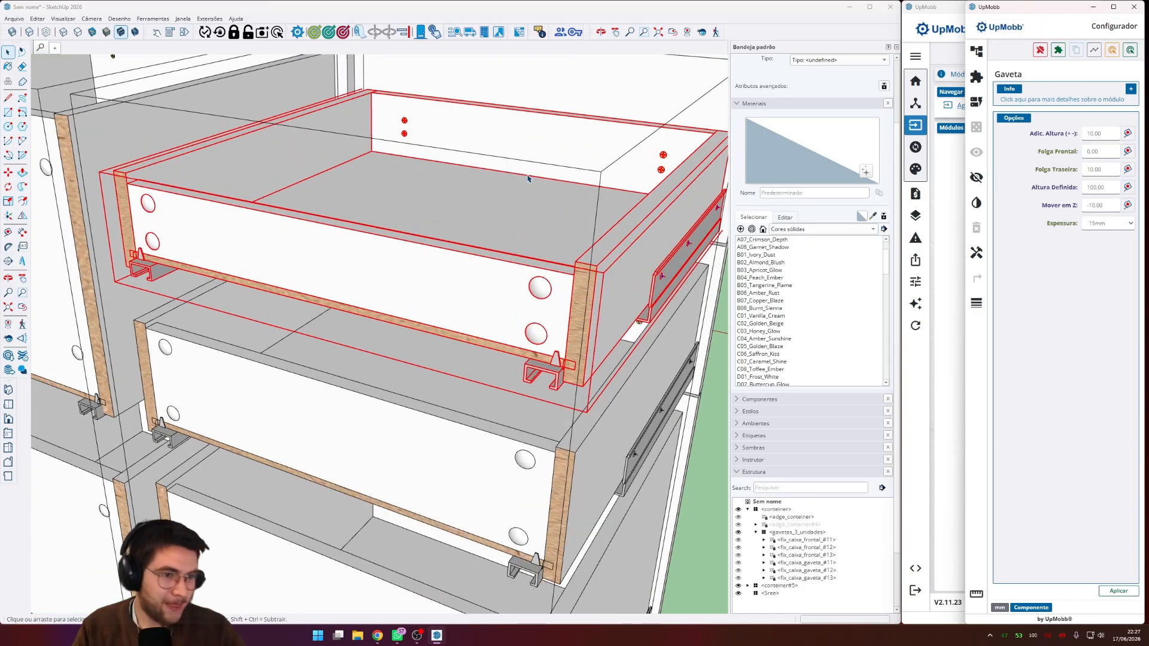
scroll(478, 174, down, 4)
middle_drag(487, 212, 365, 213)
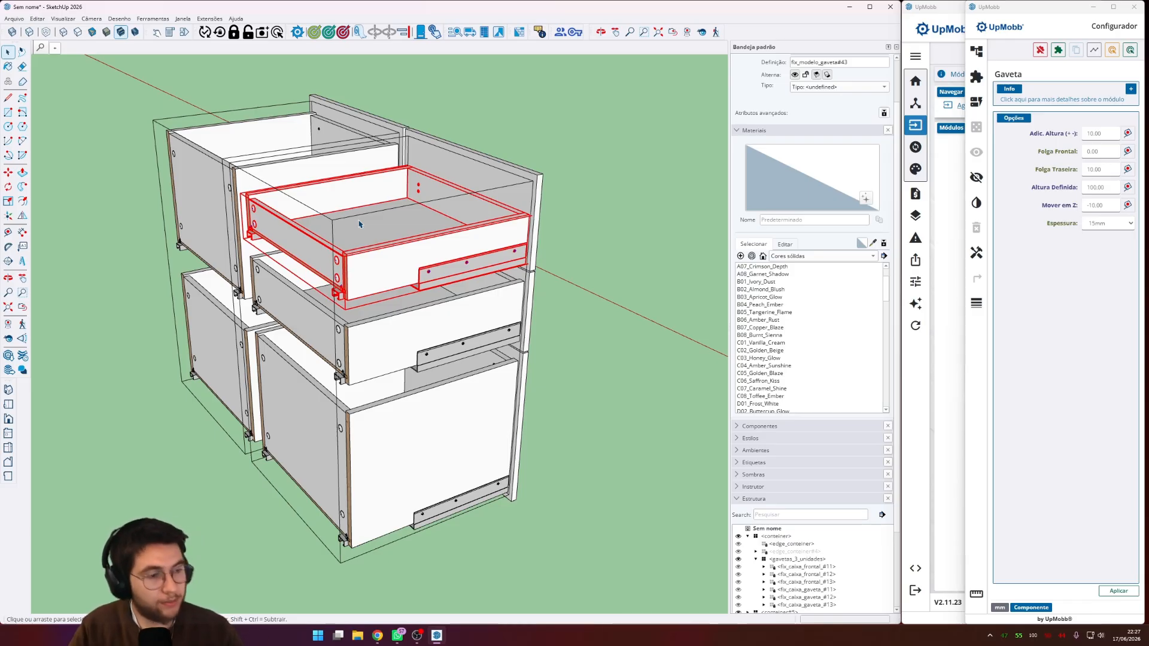
scroll(433, 272, up, 4)
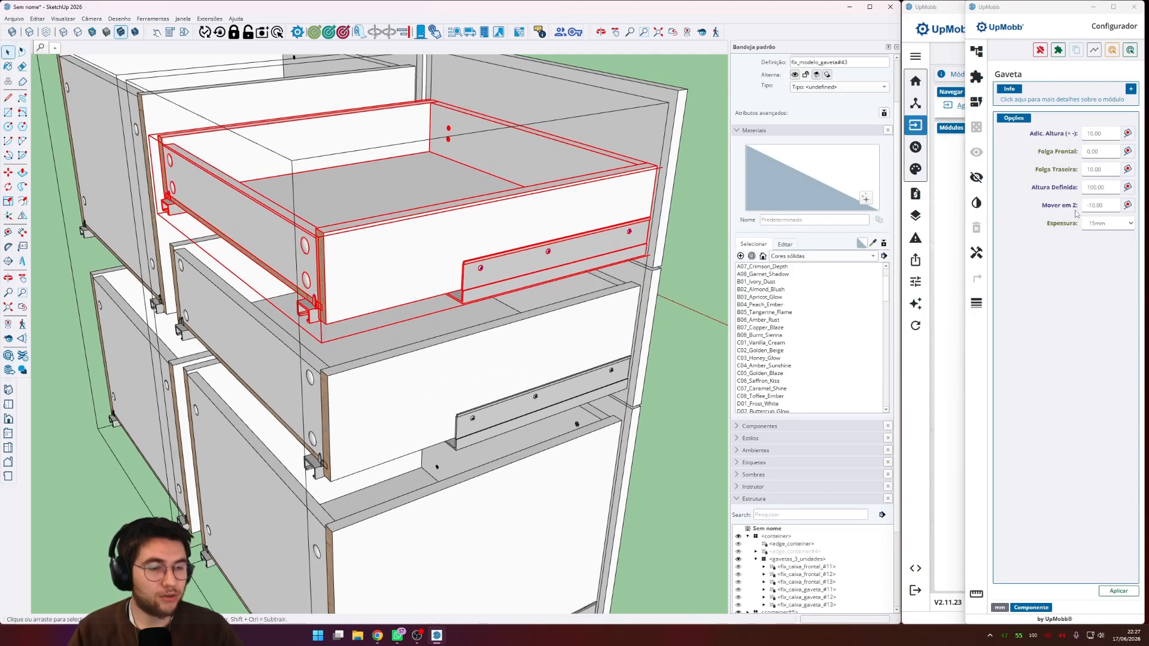
scroll(379, 241, down, 3)
middle_drag(542, 200, 497, 283)
scroll(587, 253, up, 2)
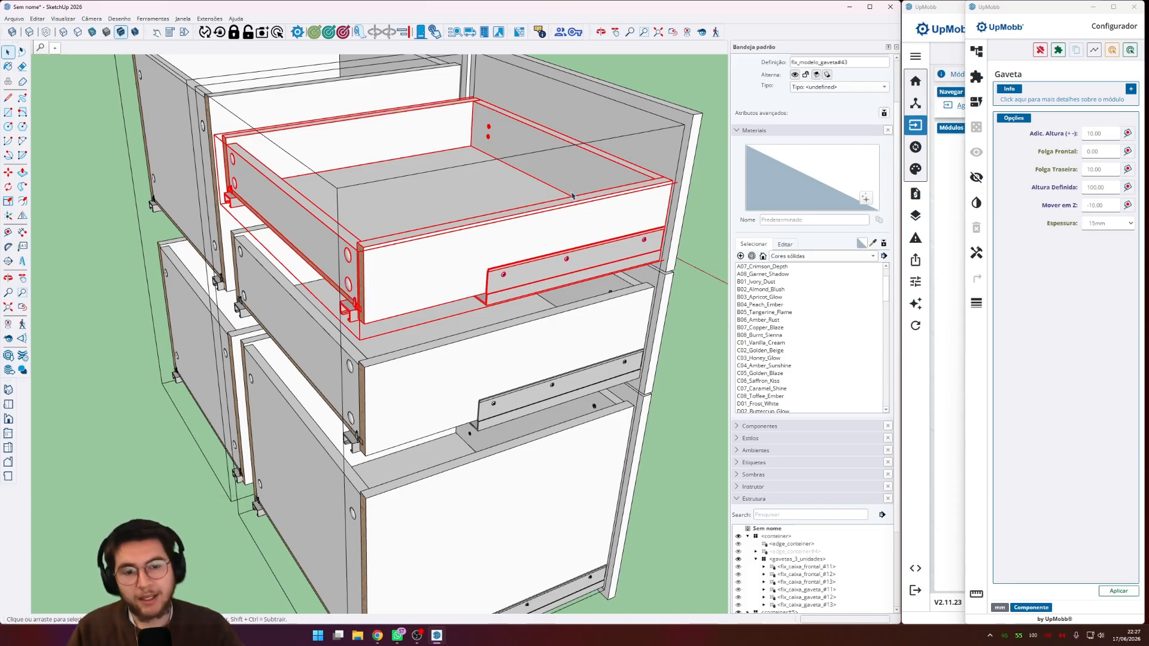
middle_drag(571, 197, 562, 213)
- Select the Corredica Oculta 450mm slide of the top drawer and set its Espaço Furo Frontal 1 to 50.00
click(647, 256)
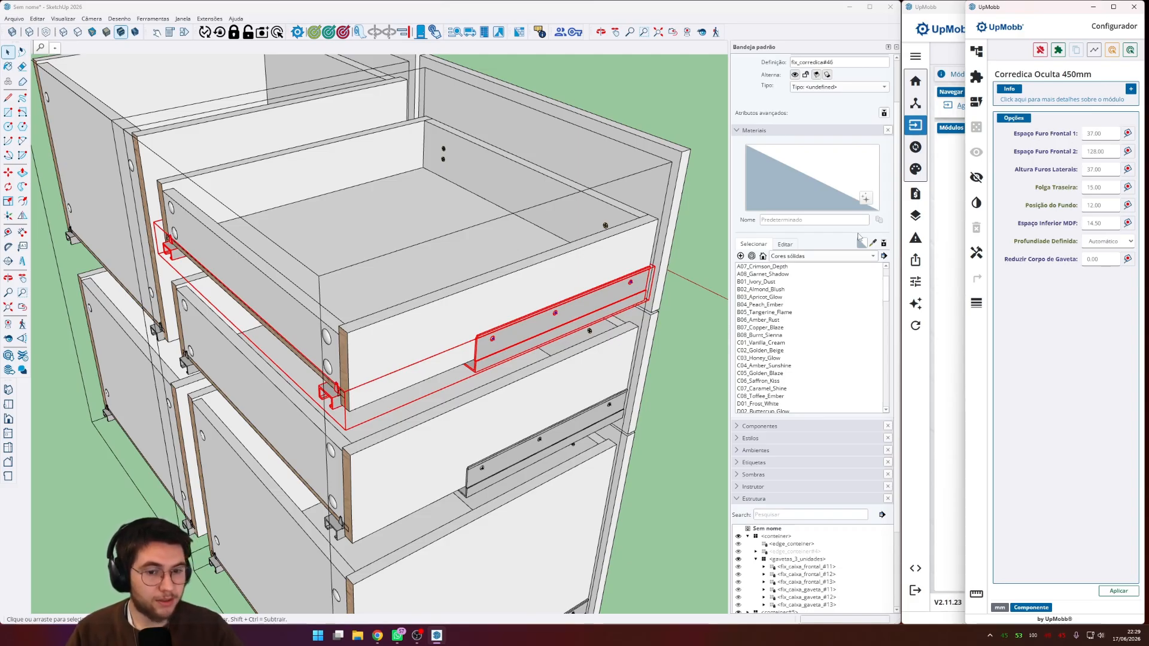
scroll(598, 317, up, 3)
mouse_move(582, 343)
middle_down()
mouse_move(503, 315)
mouse_move(542, 317)
mouse_move(502, 310)
mouse_move(538, 291)
mouse_move(479, 313)
middle_up()
scroll(542, 318, down, 2)
scroll(543, 319, up, 1)
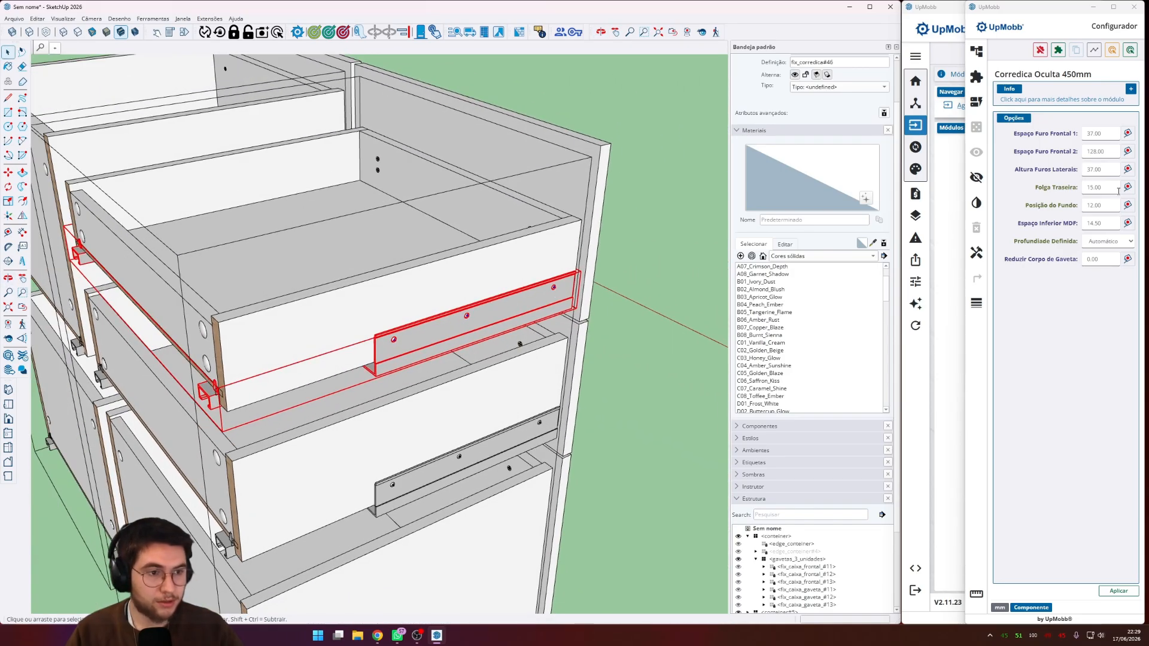
click(1106, 135)
text(50)
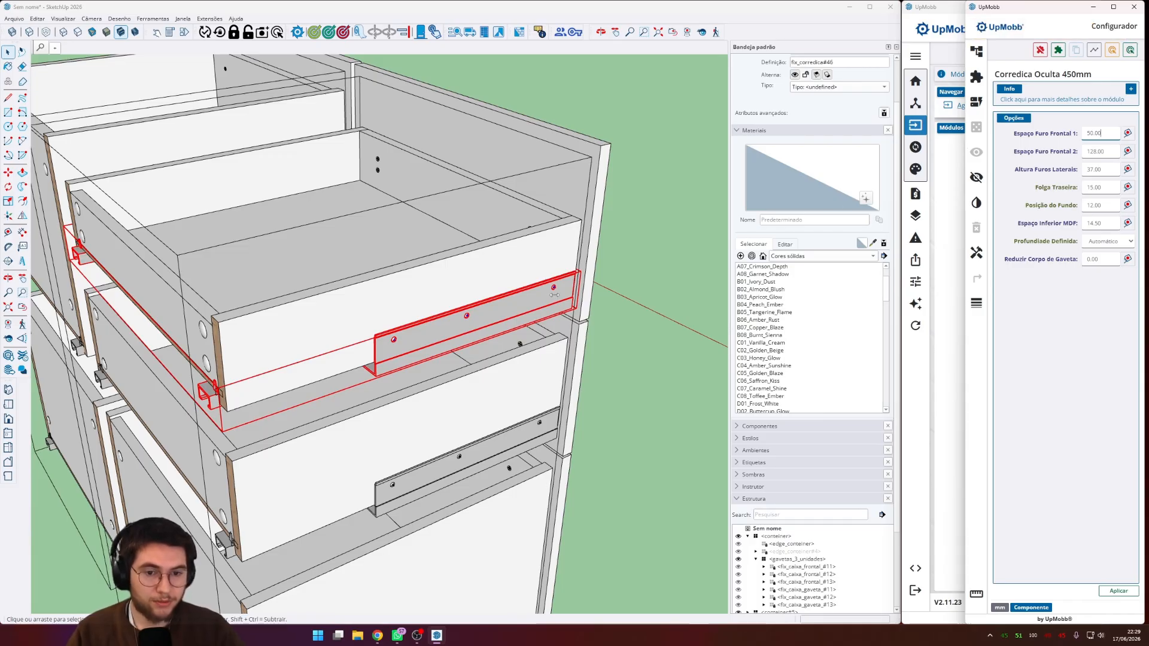
scroll(554, 295, up, 3)
scroll(557, 294, down, 2)
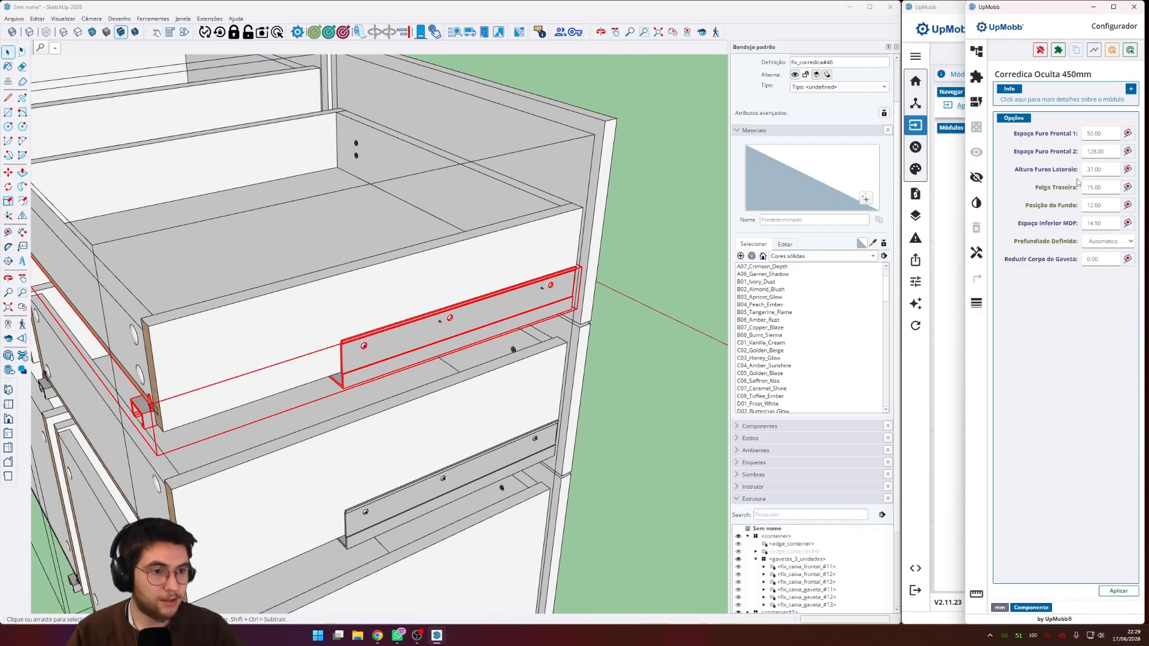
- Review Espaço Furo Frontal 2 and Altura Furos Laterais, measuring the side holes' height from the slide's lower edge
click(1075, 153)
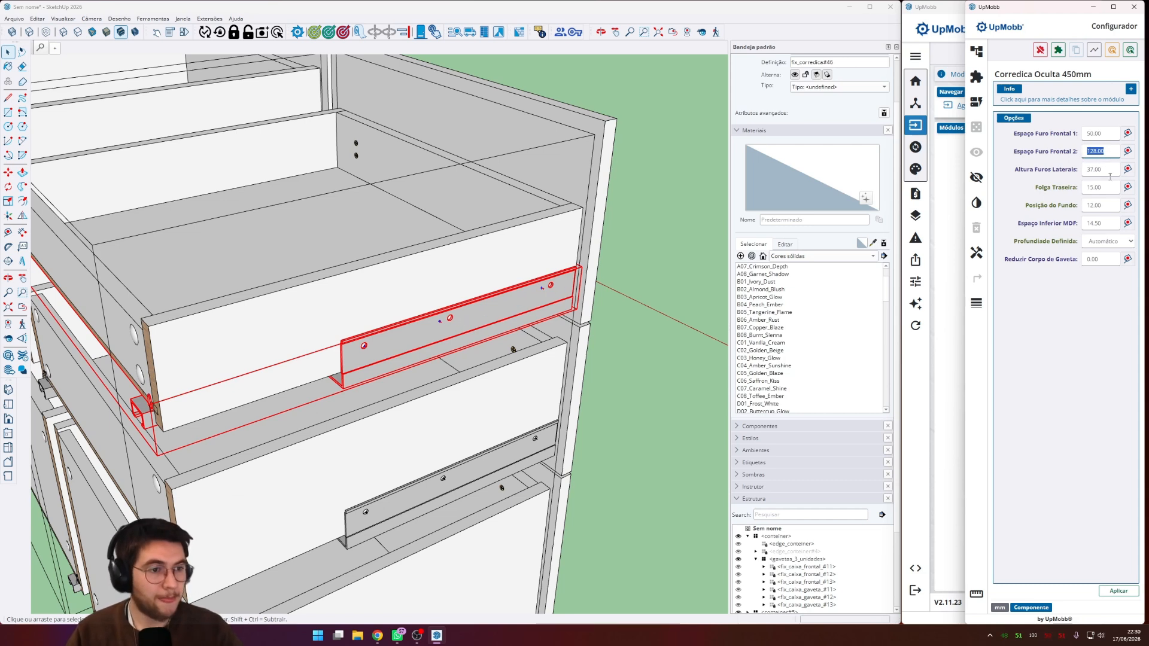
click(1070, 170)
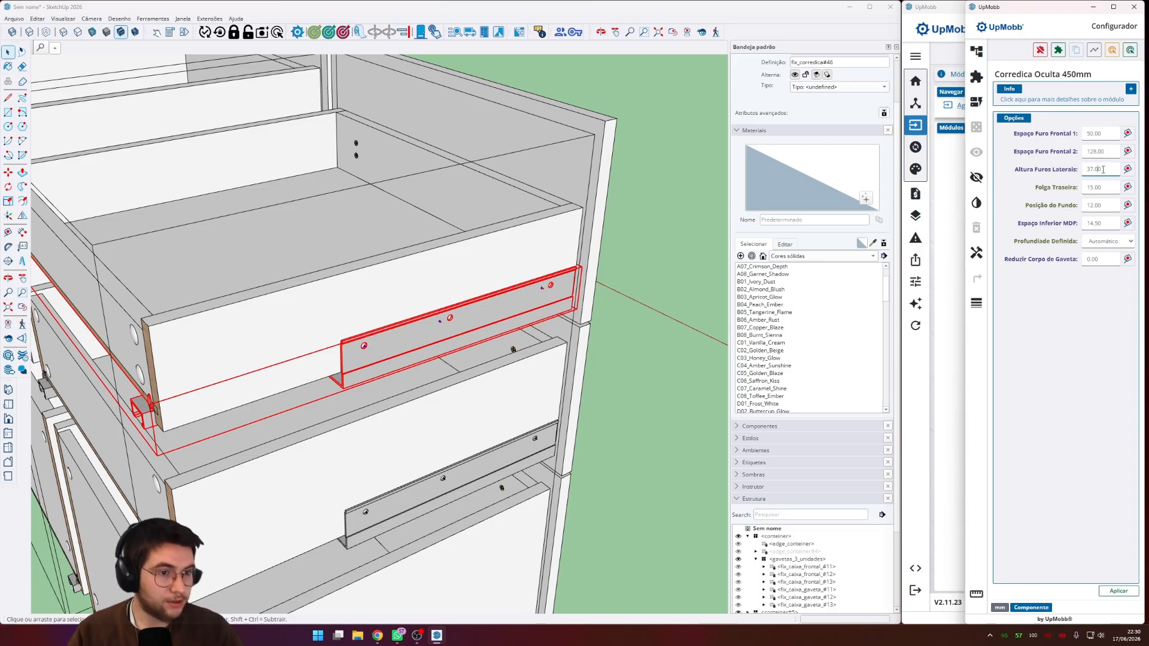
scroll(383, 376, up, 4)
key(t)
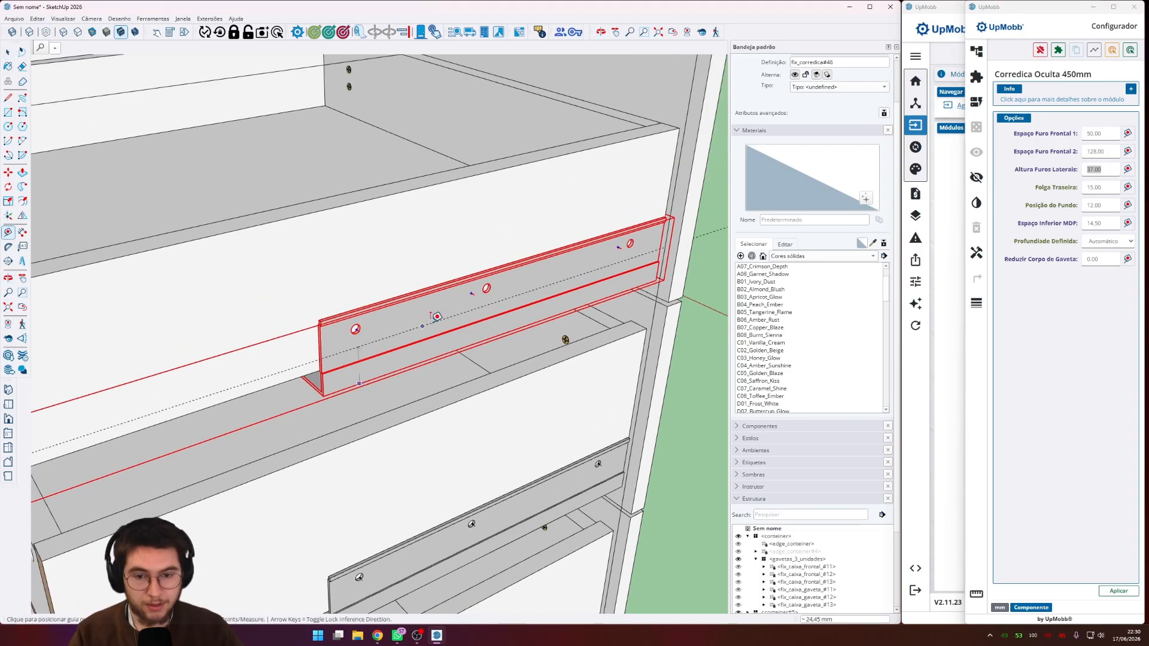
click(359, 382)
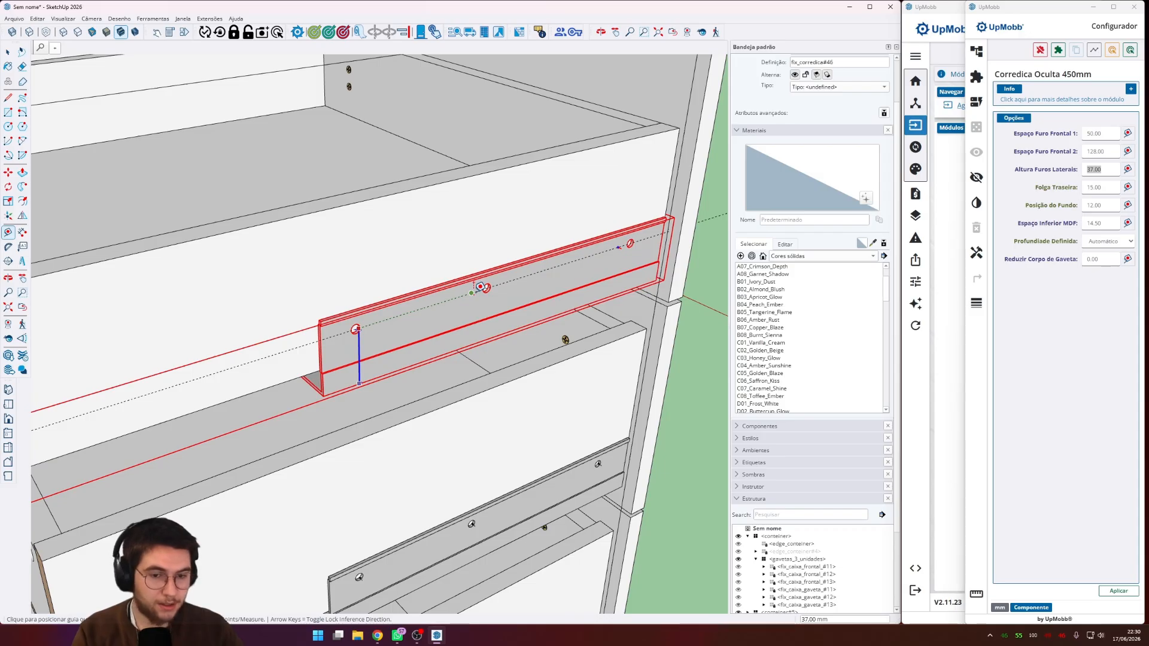
scroll(471, 293, down, 3)
key(space)
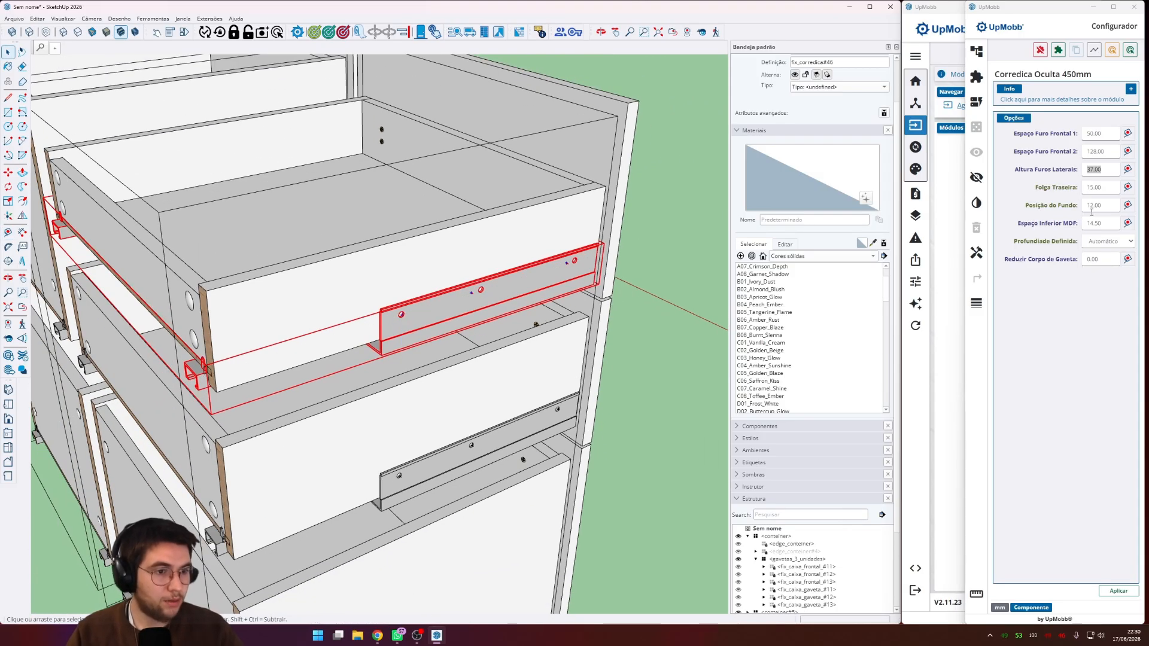
- Review Folga Traseira of the slide and examine the gap at its rear end with the Tape Measure
drag(1100, 213, 1094, 189)
scroll(204, 377, up, 3)
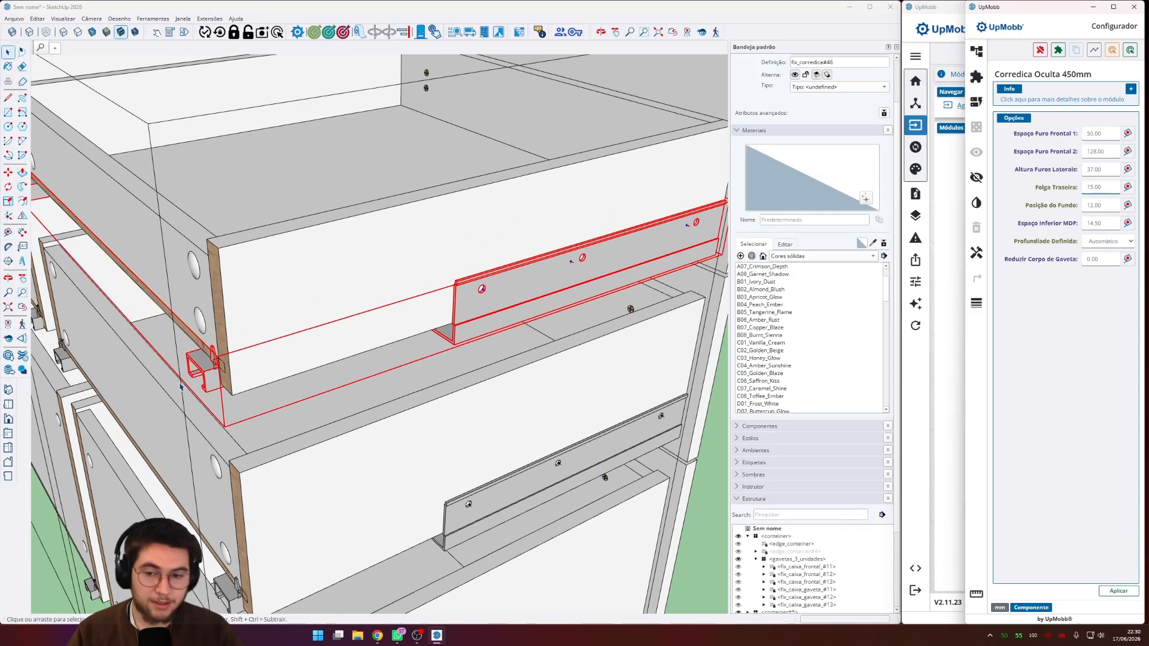
key(t)
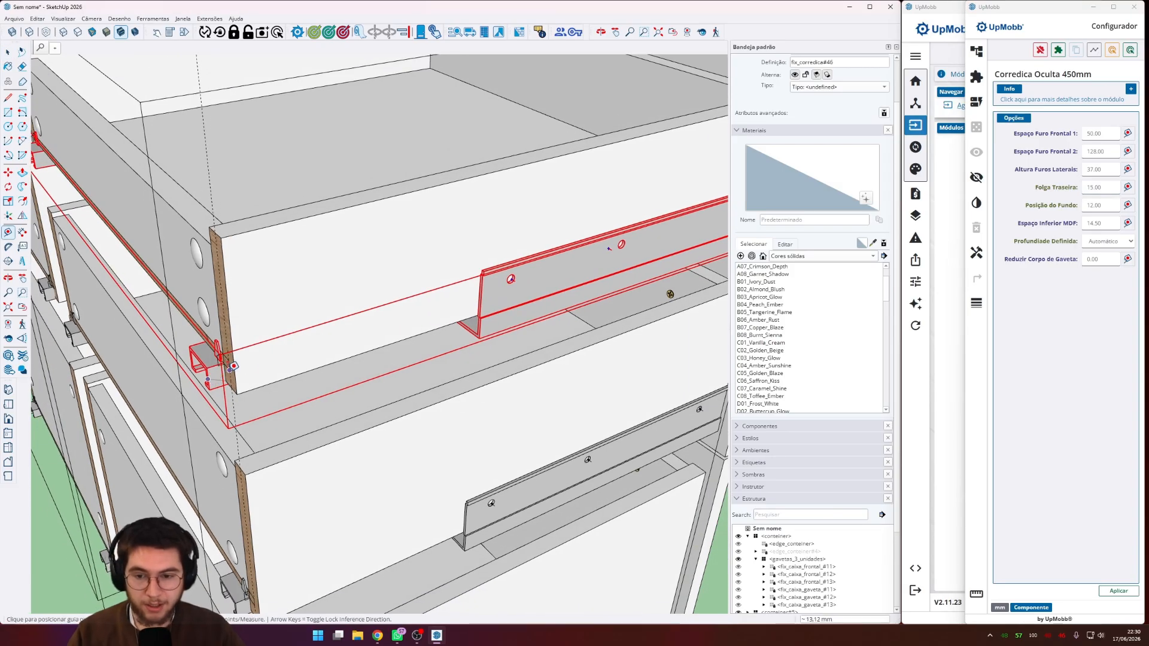
key(space)
scroll(221, 378, up, 5)
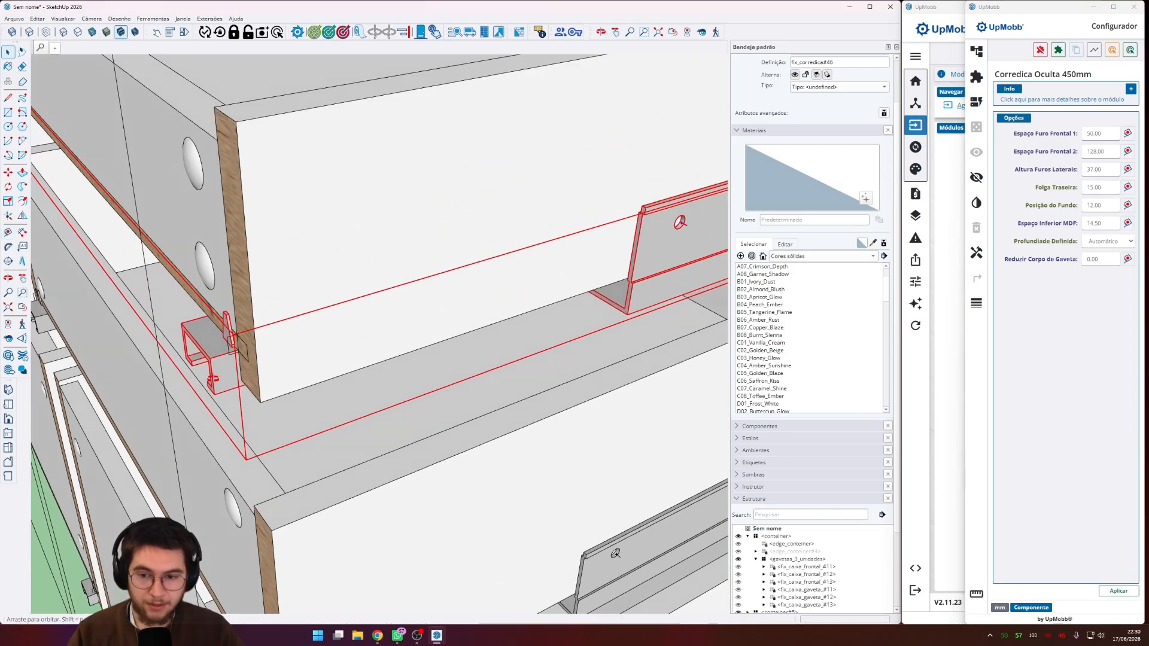
key(t)
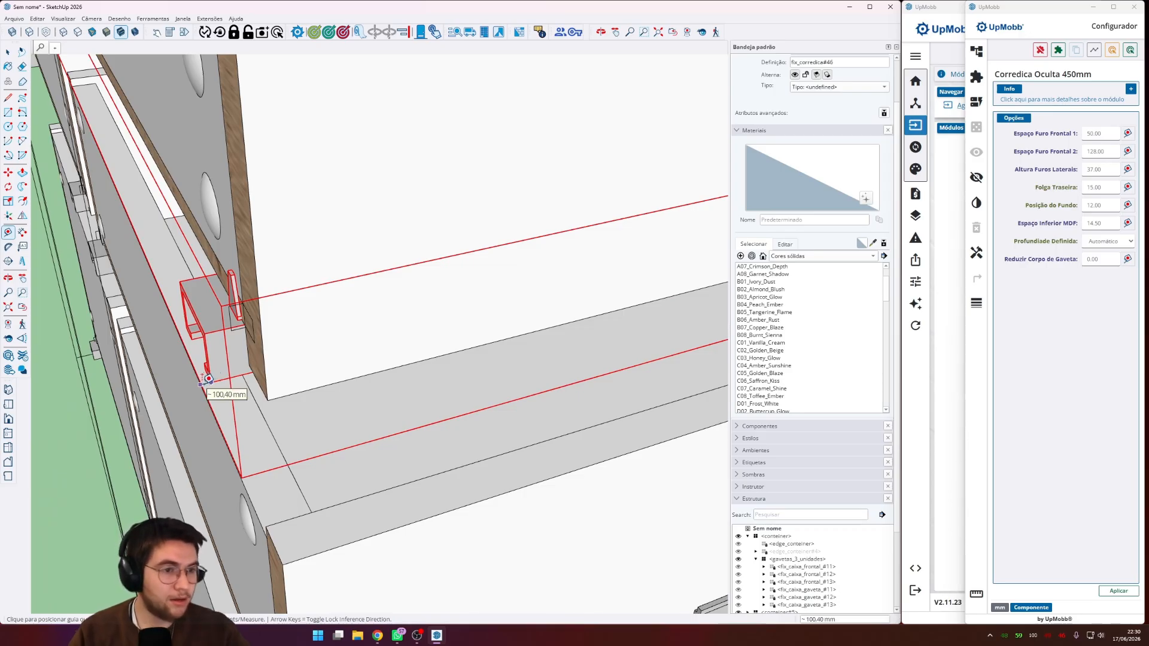
key(space)
scroll(219, 392, down, 1)
scroll(218, 392, down, 3)
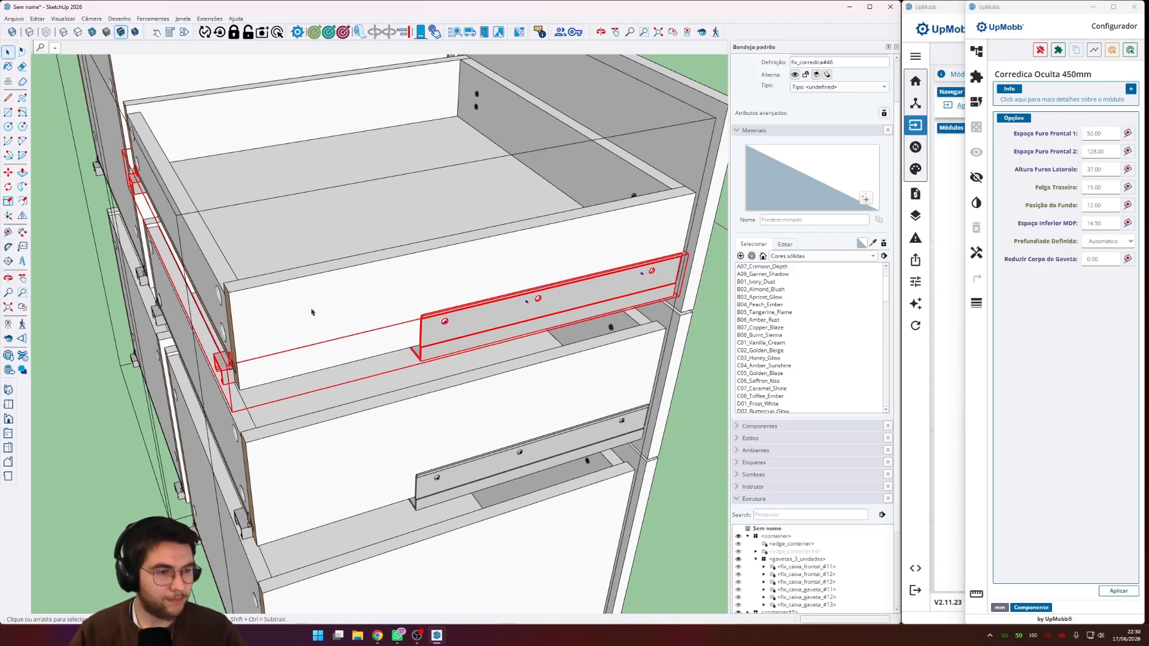
- Review Posição do Fundo and Espaço Inferior MDF of the slide while viewing the drawer from the back
drag(1107, 201, 1079, 204)
mouse_move(305, 363)
middle_down()
mouse_move(489, 174)
mouse_move(484, 240)
mouse_move(497, 270)
middle_up()
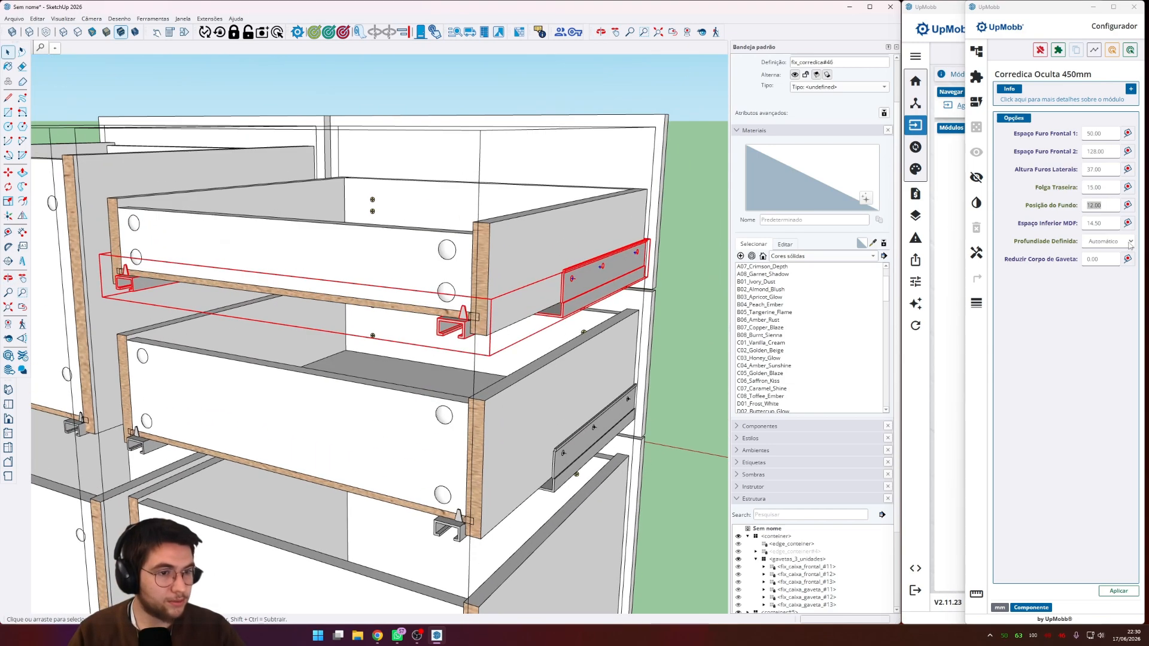
drag(1113, 221, 1094, 225)
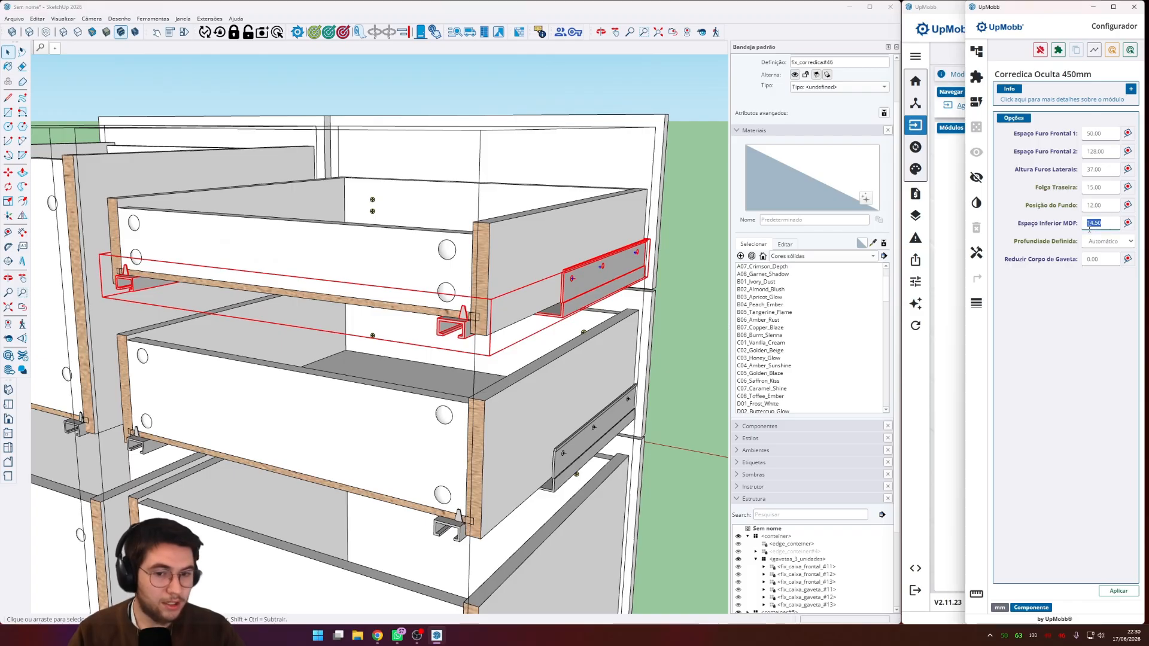
- Try an Espaço Inferior MDF of 40 on the top drawer's slide and undo the change
text(40)
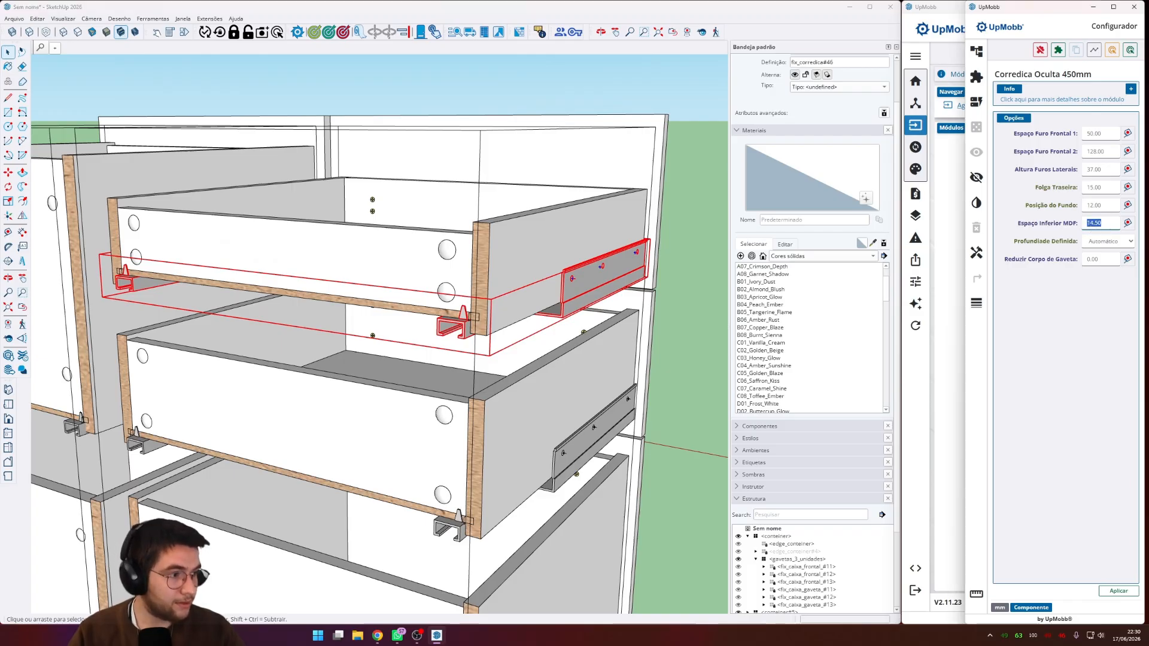
key(Return)
key(ctrl+z)
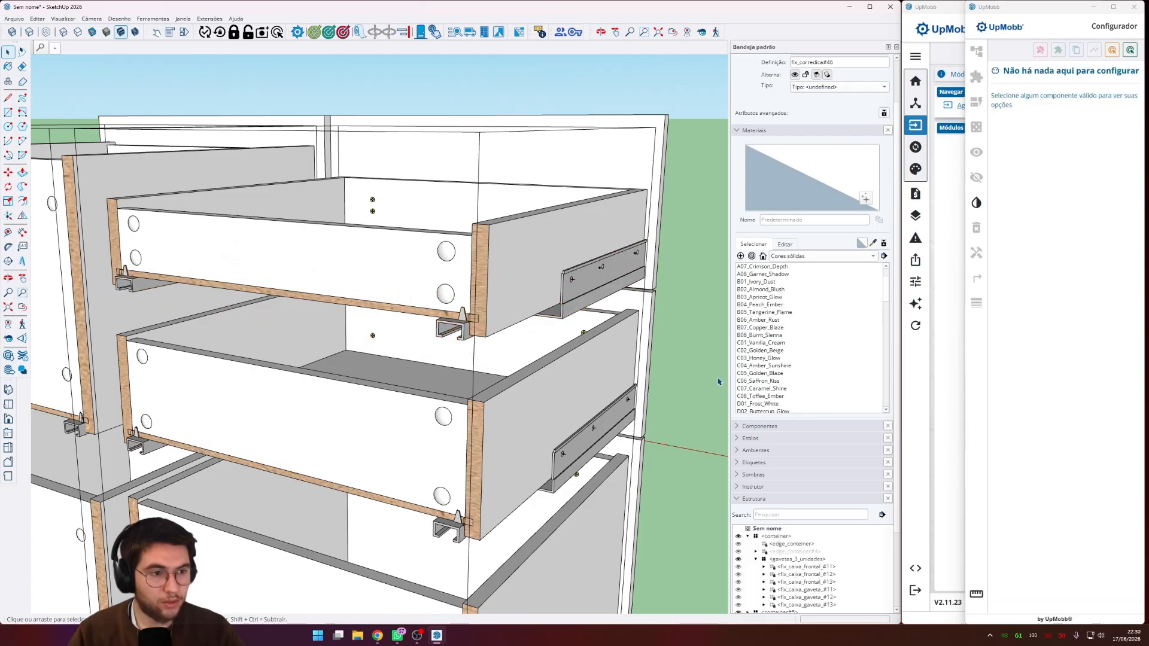
scroll(432, 331, up, 5)
scroll(526, 326, down, 4)
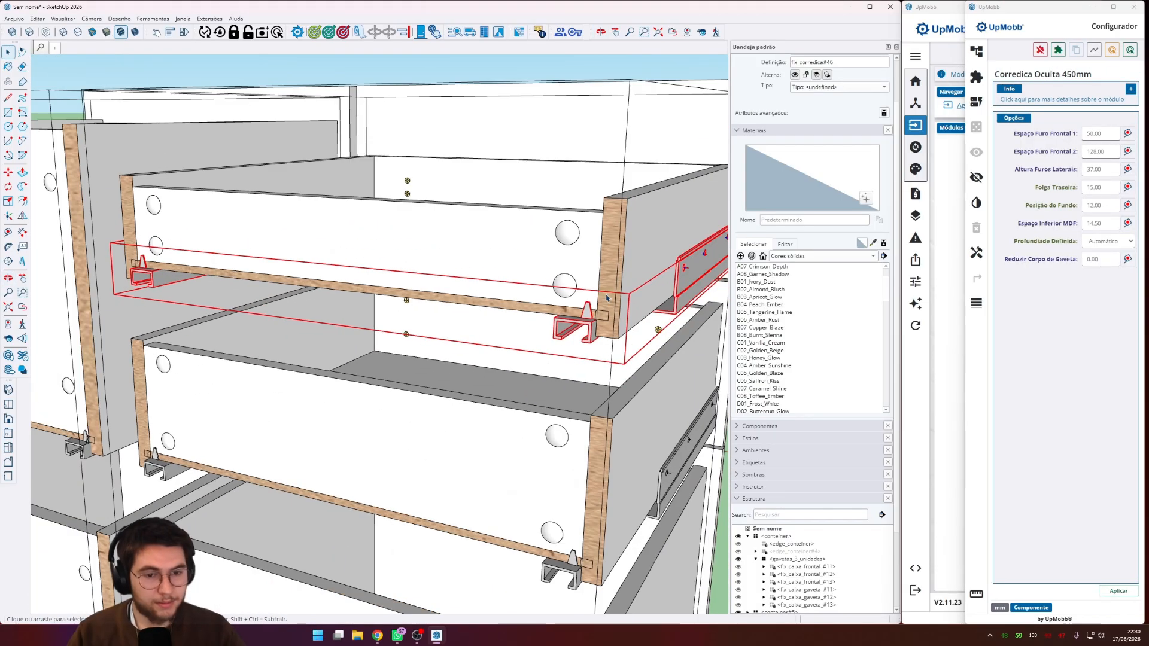
- Measure the gap between the lower edge of the top drawer's side panel and the bottom of its hidden slide
scroll(598, 311, up, 8)
middle_drag(656, 288, 673, 302)
key(t)
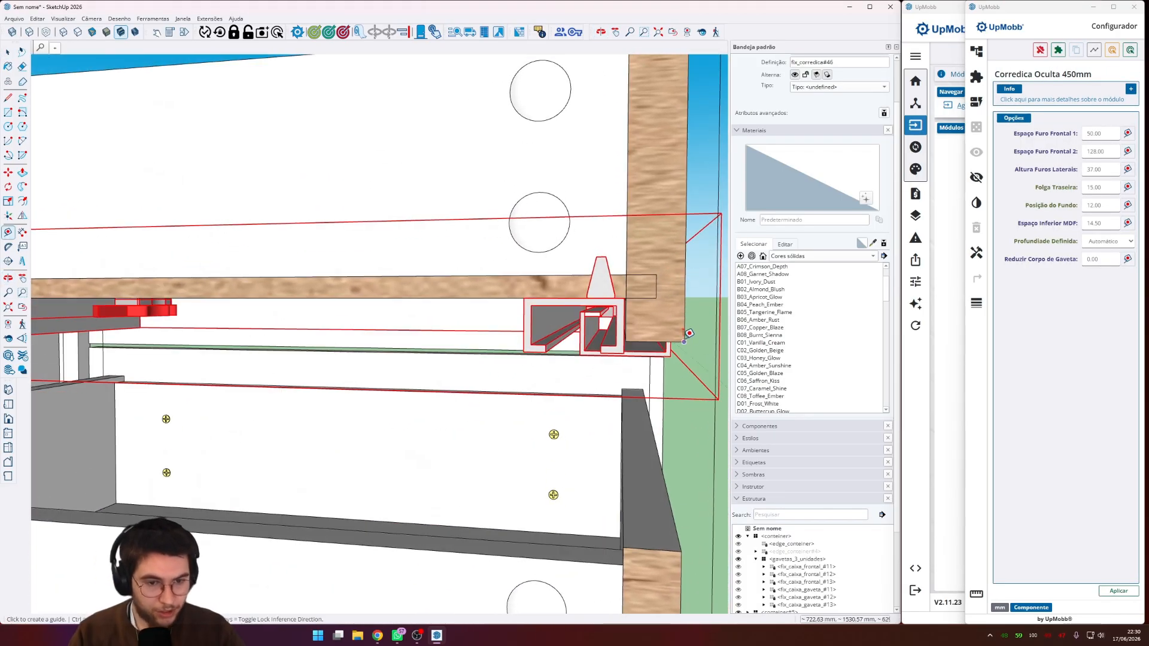
click(675, 353)
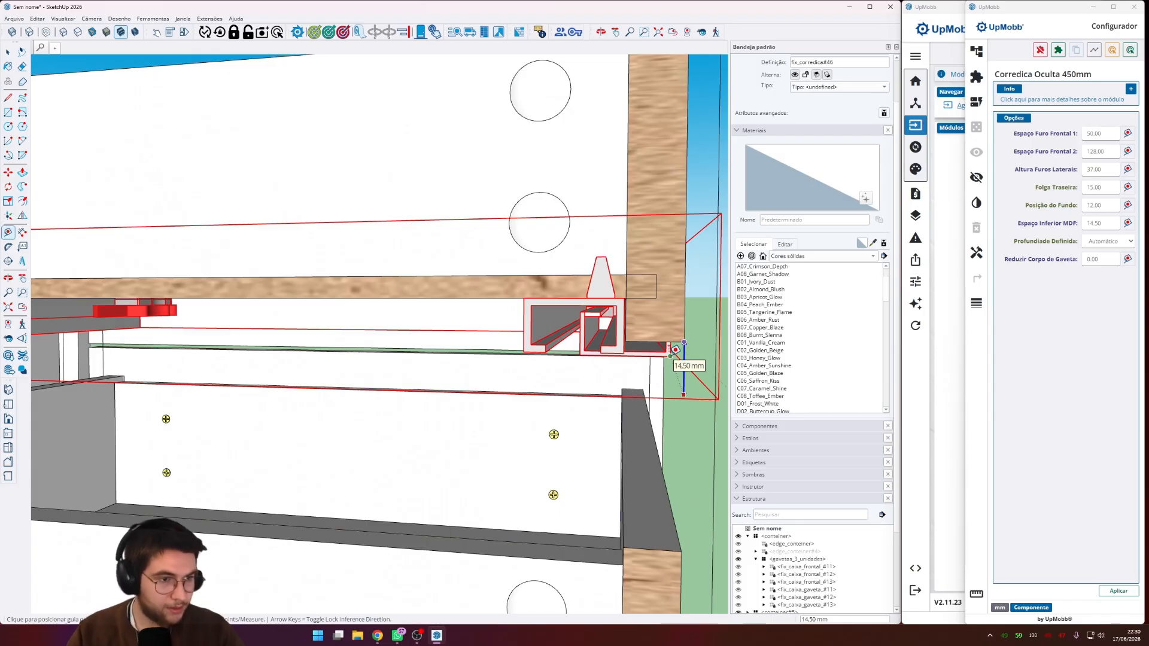
scroll(675, 353, down, 5)
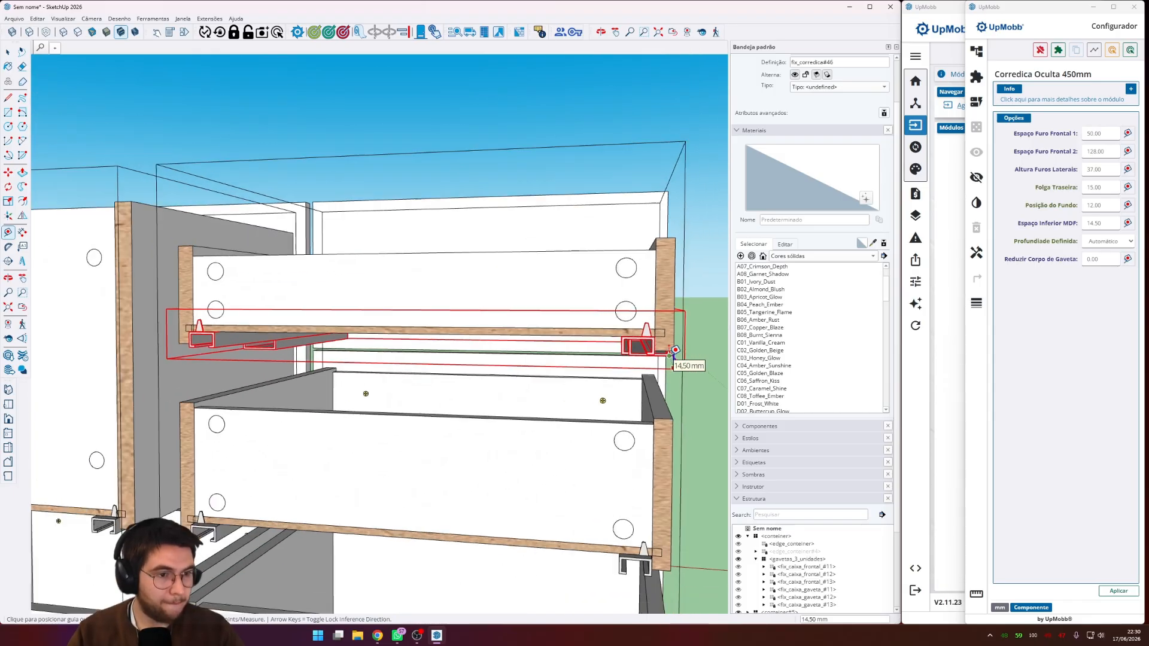
scroll(628, 359, down, 2)
key(space)
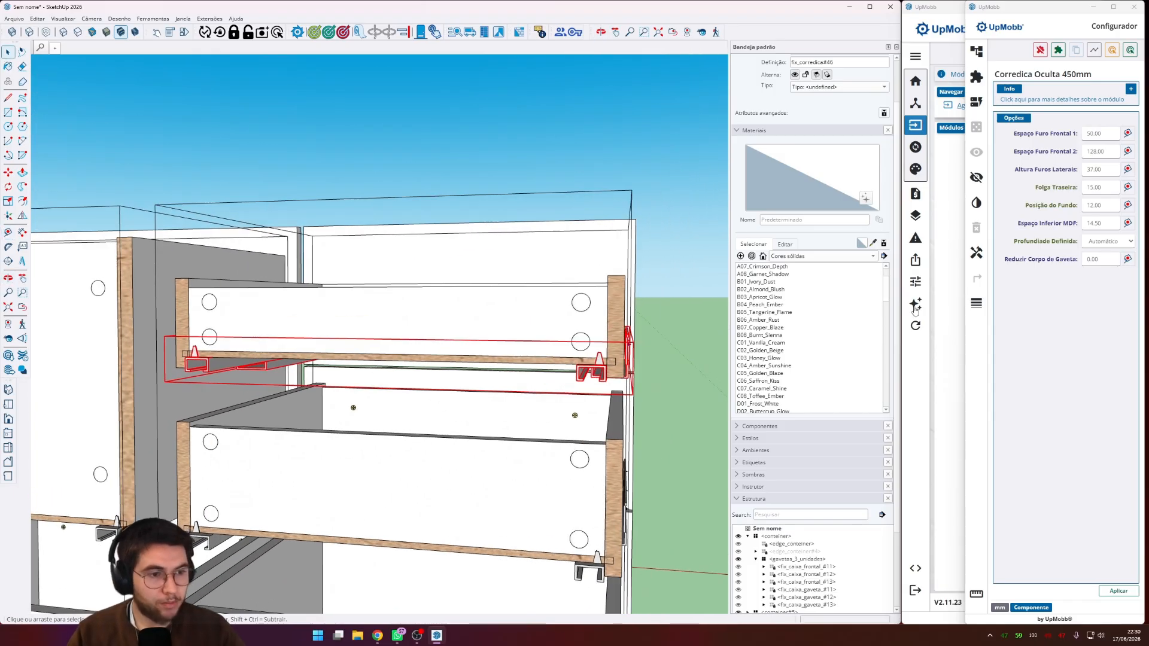
- Review the Profundidade Definida sizes, set the top drawer's hidden slide to 350mm, and apply the change
click(1101, 241)
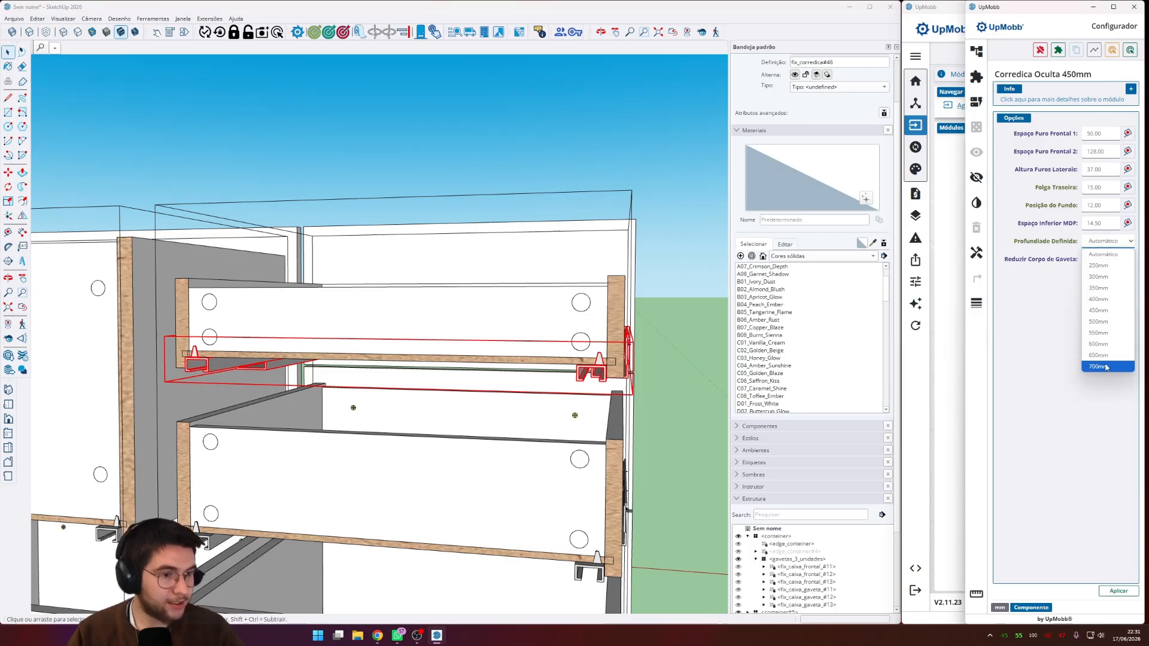
click(1106, 354)
click(1105, 241)
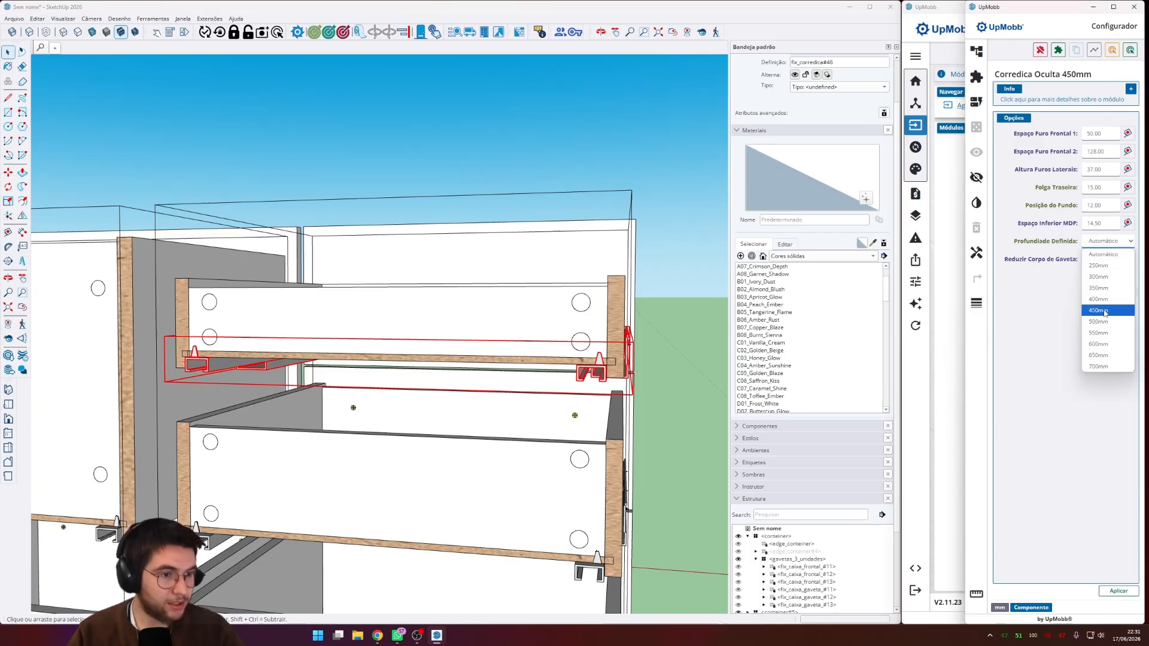
click(1101, 265)
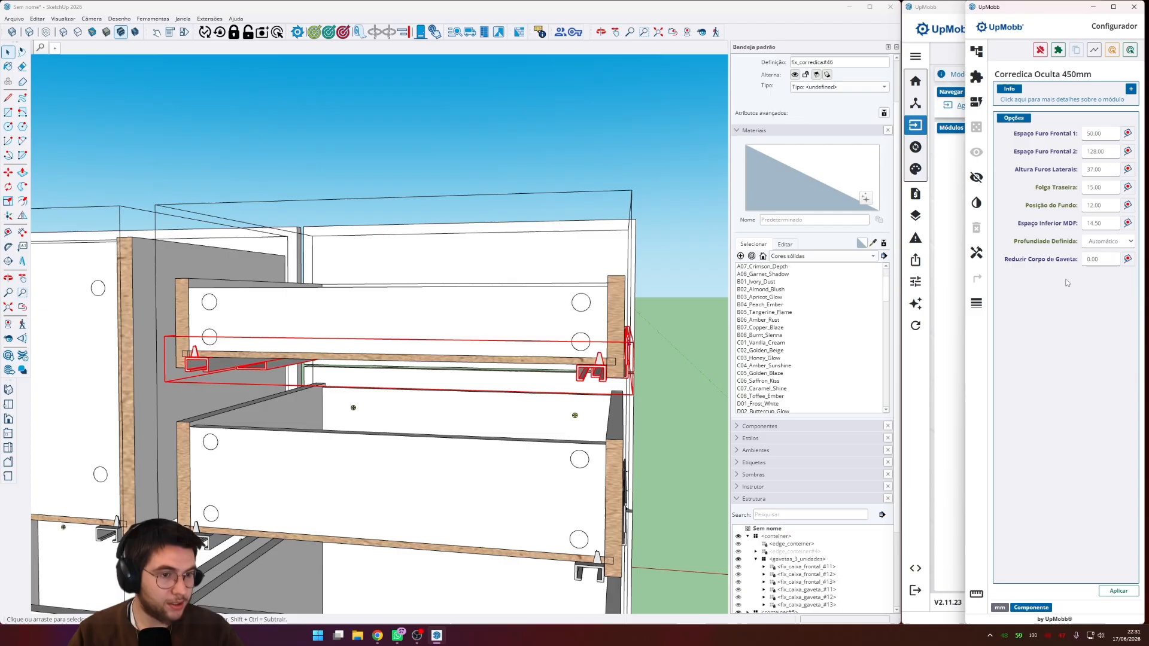
click(1105, 241)
click(1107, 288)
click(1118, 590)
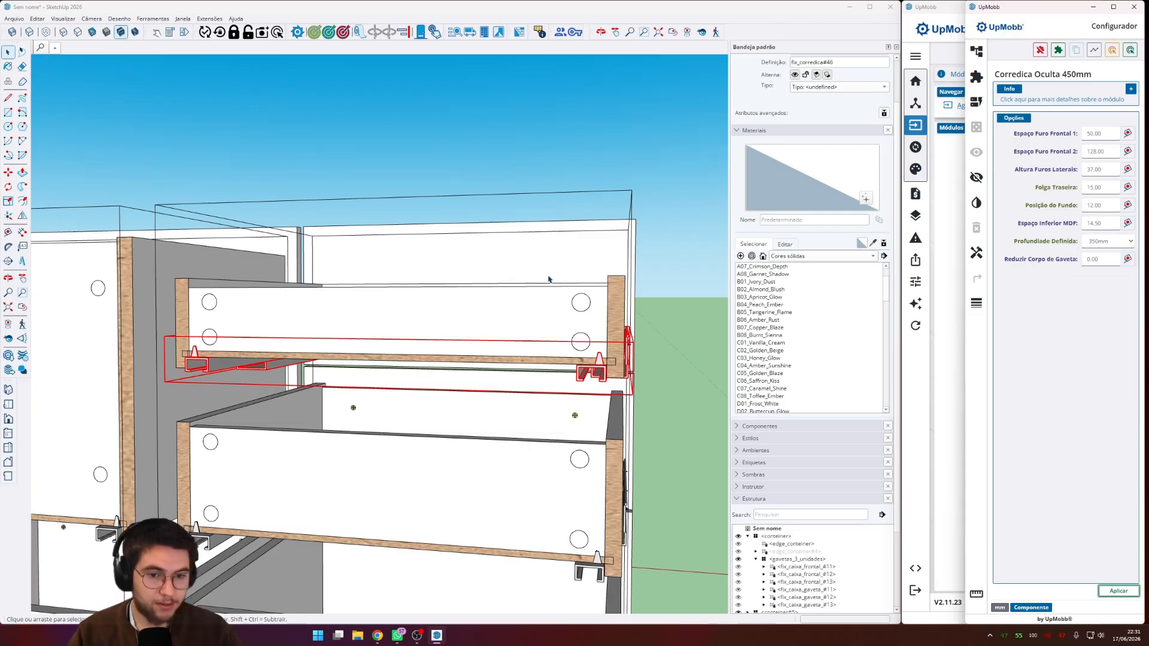
middle_drag(550, 279, 470, 393)
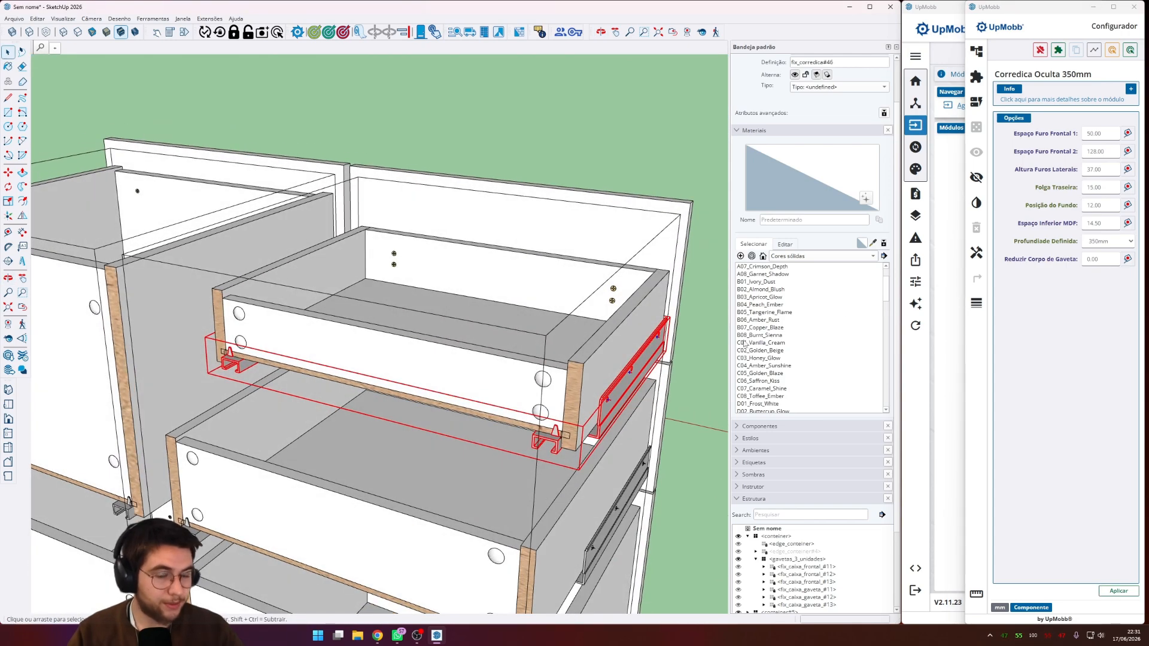
middle_drag(686, 341, 610, 321)
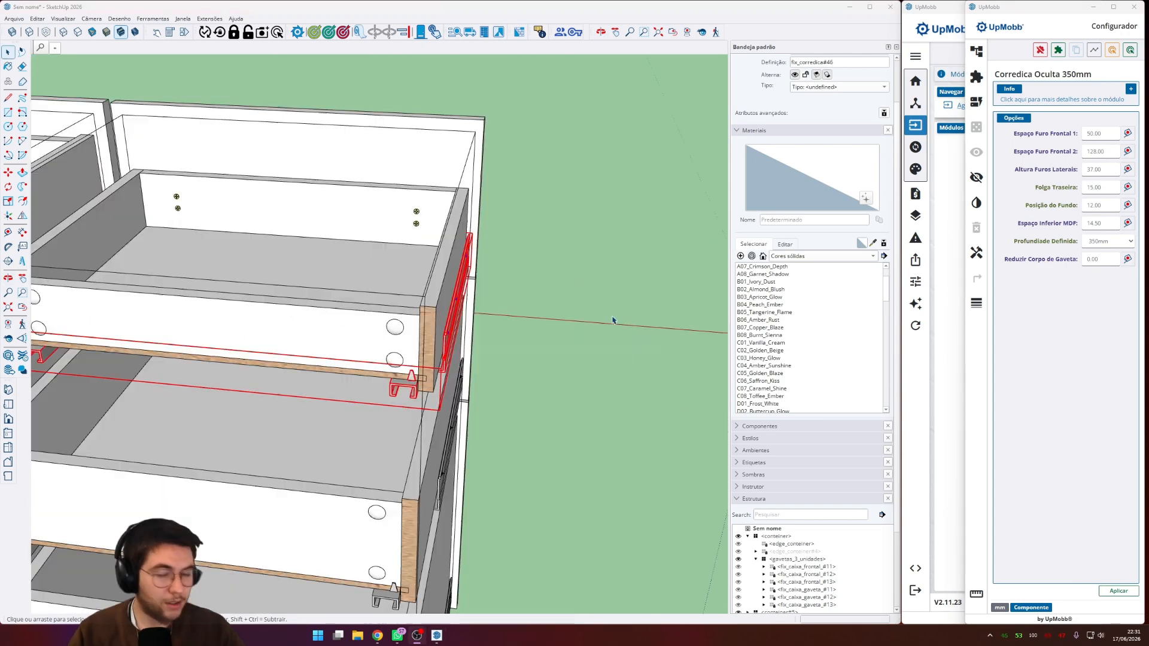
- Review Reduzir Corpo de Gaveta while examining the slide at the back of the top drawer's side panel
click(1104, 262)
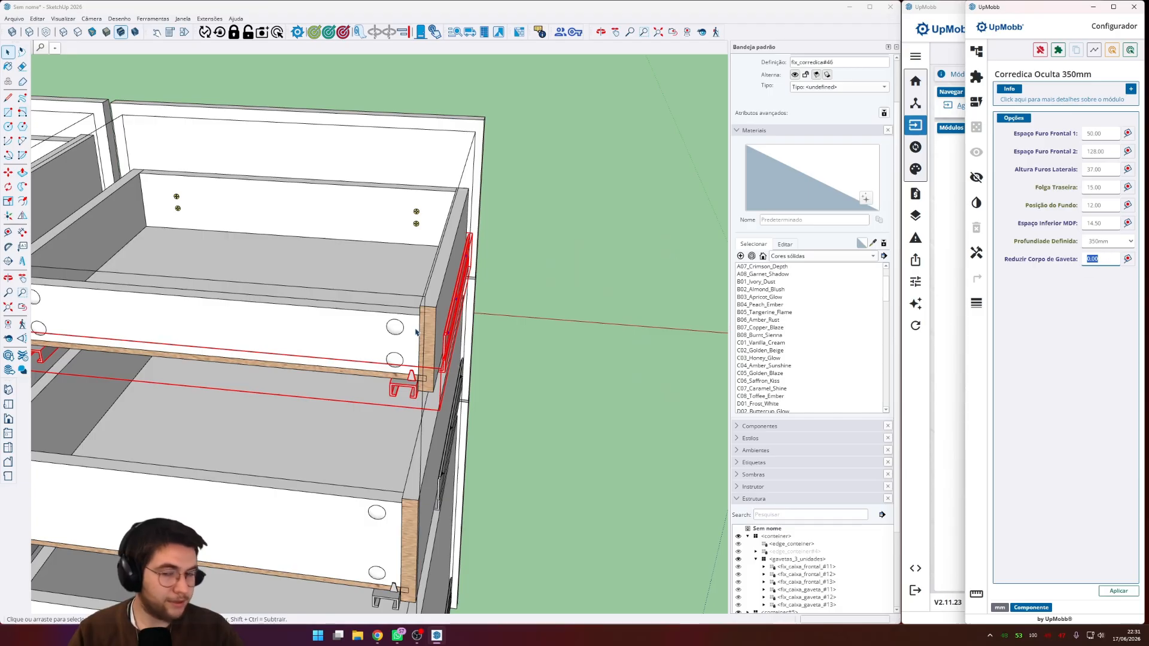
middle_drag(652, 344, 508, 287)
scroll(401, 376, up, 3)
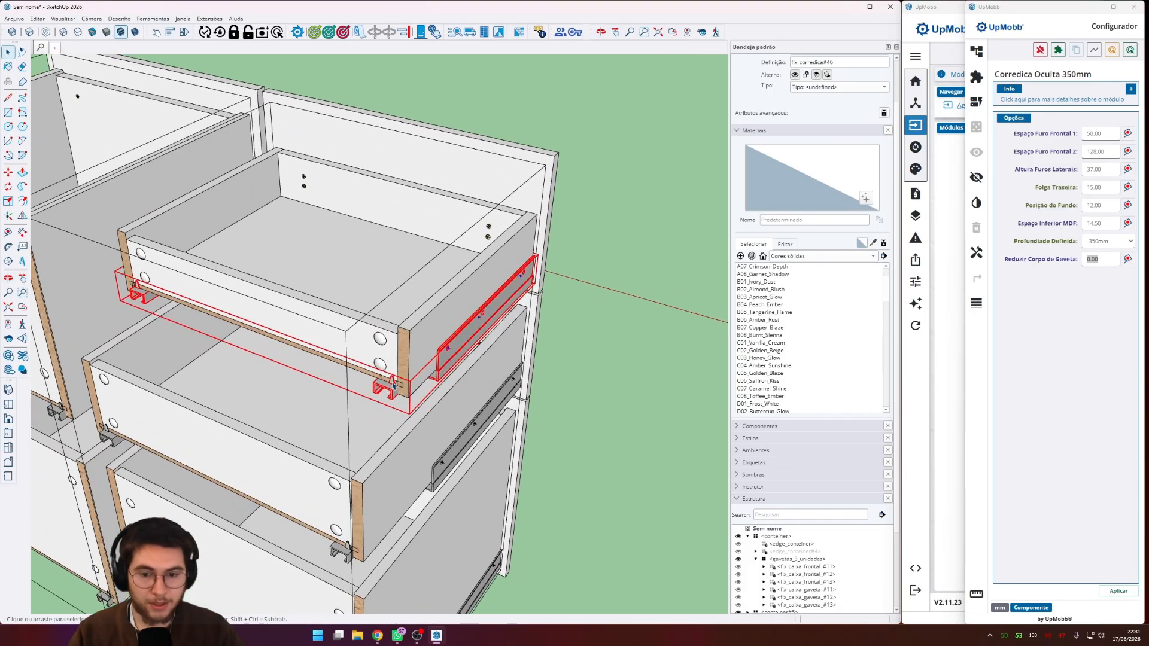
key(t)
key(space)
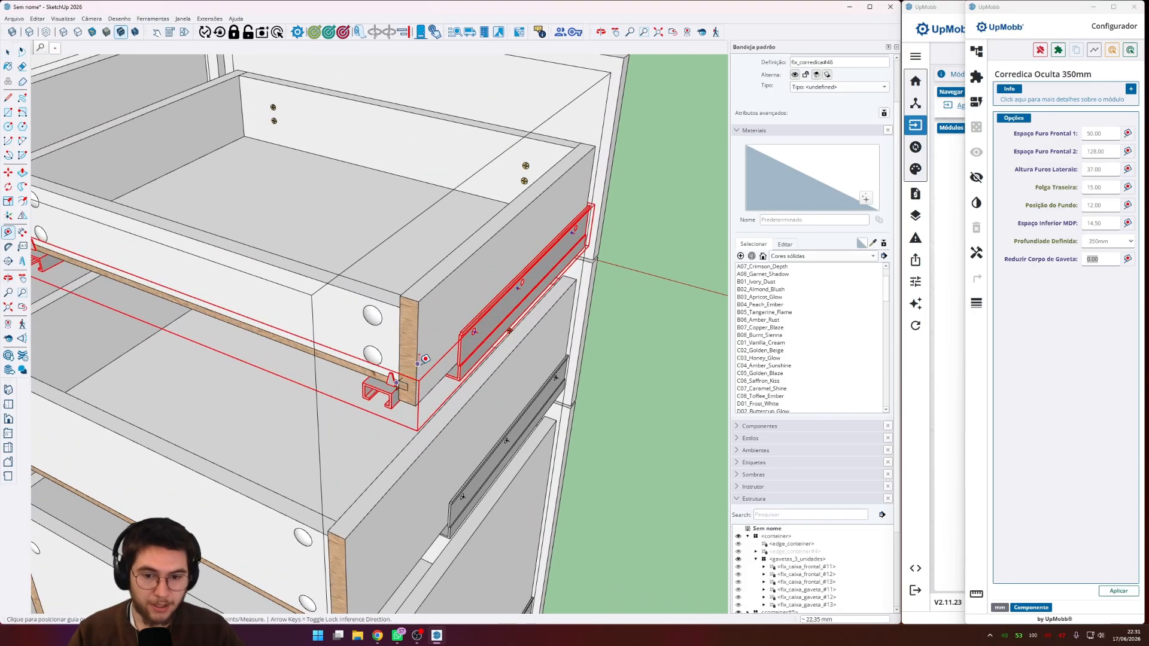
scroll(425, 368, down, 4)
scroll(427, 375, down, 1)
- Select the Gavetas 3 Unidades module and swap its drawer model for Corrediça Telescopica 01
click(546, 429)
middle_drag(547, 428, 404, 366)
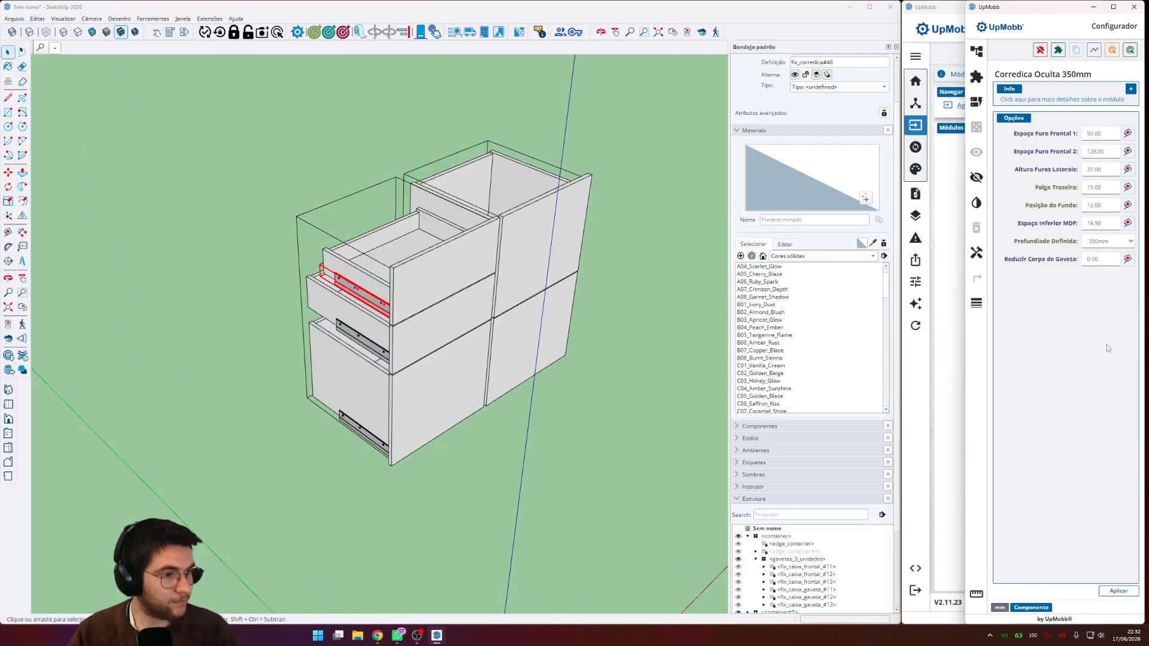
scroll(282, 321, up, 2)
middle_drag(508, 272, 554, 311)
scroll(553, 311, down, 2)
scroll(497, 269, up, 3)
middle_drag(497, 269, 494, 340)
click(383, 317)
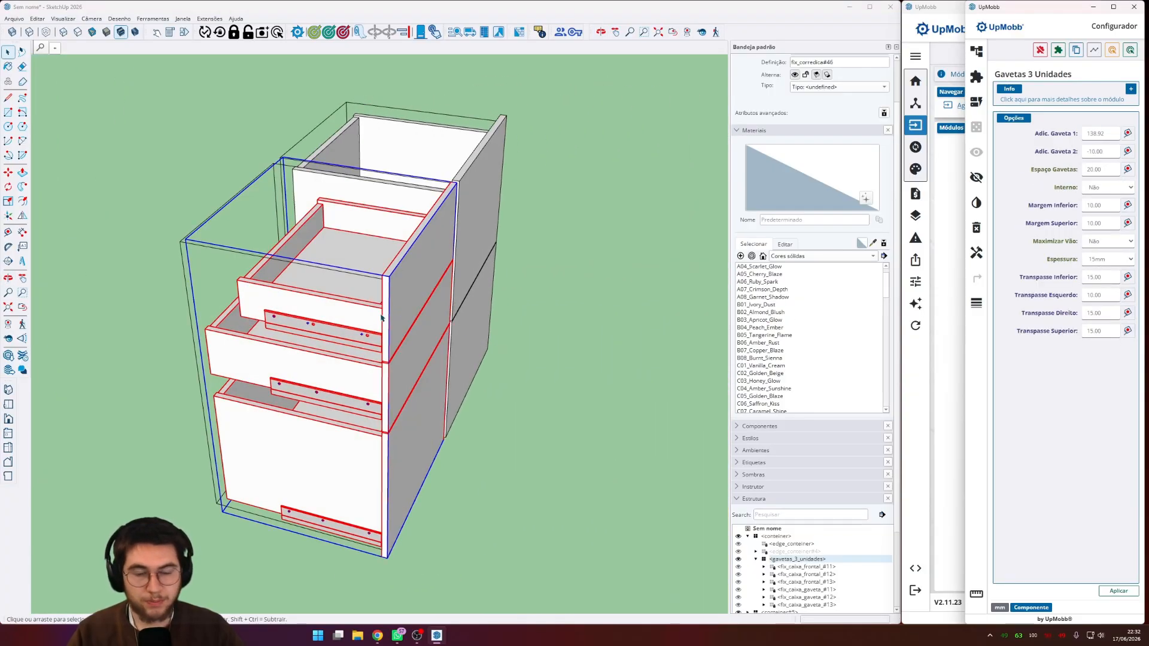
click(916, 147)
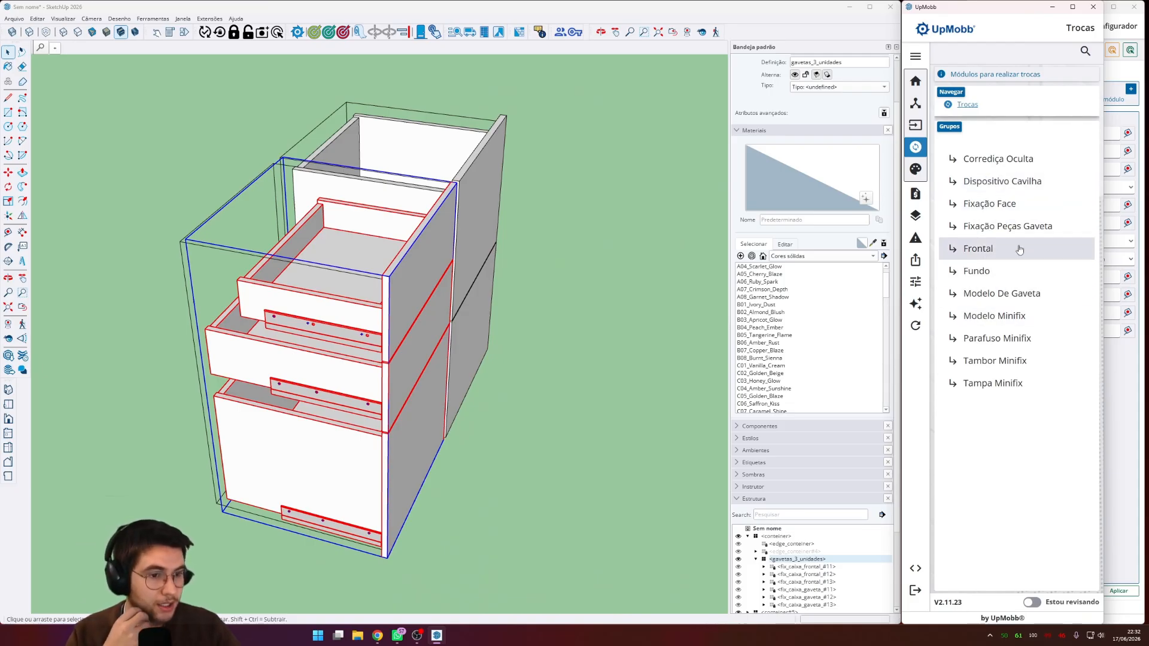
click(1016, 293)
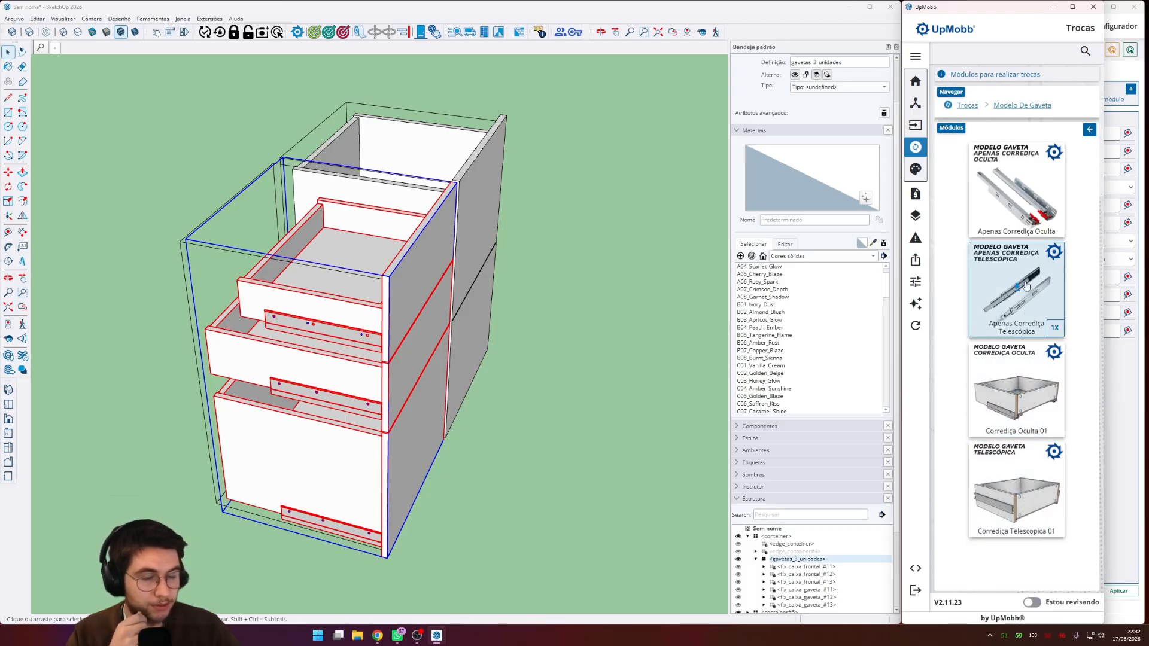
click(1018, 496)
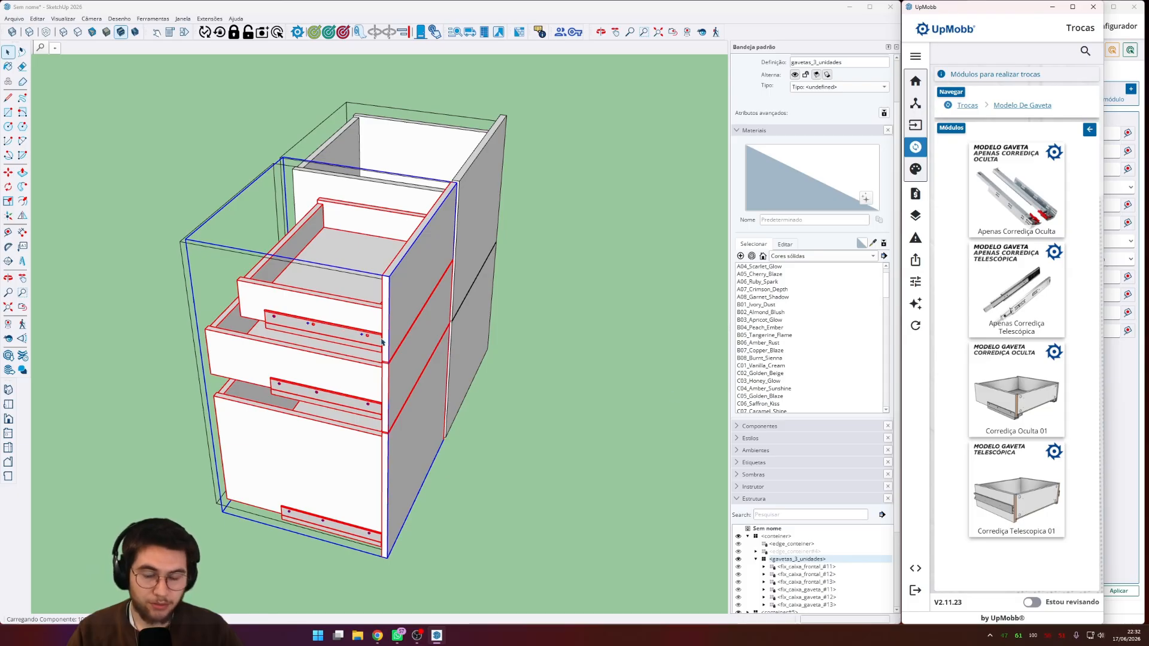
- Select the top drawer's telescopic slide and review its Posição Corrediça, Profundidade Definida and Espaço Inferior options
middle_drag(341, 342, 515, 236)
click(514, 237)
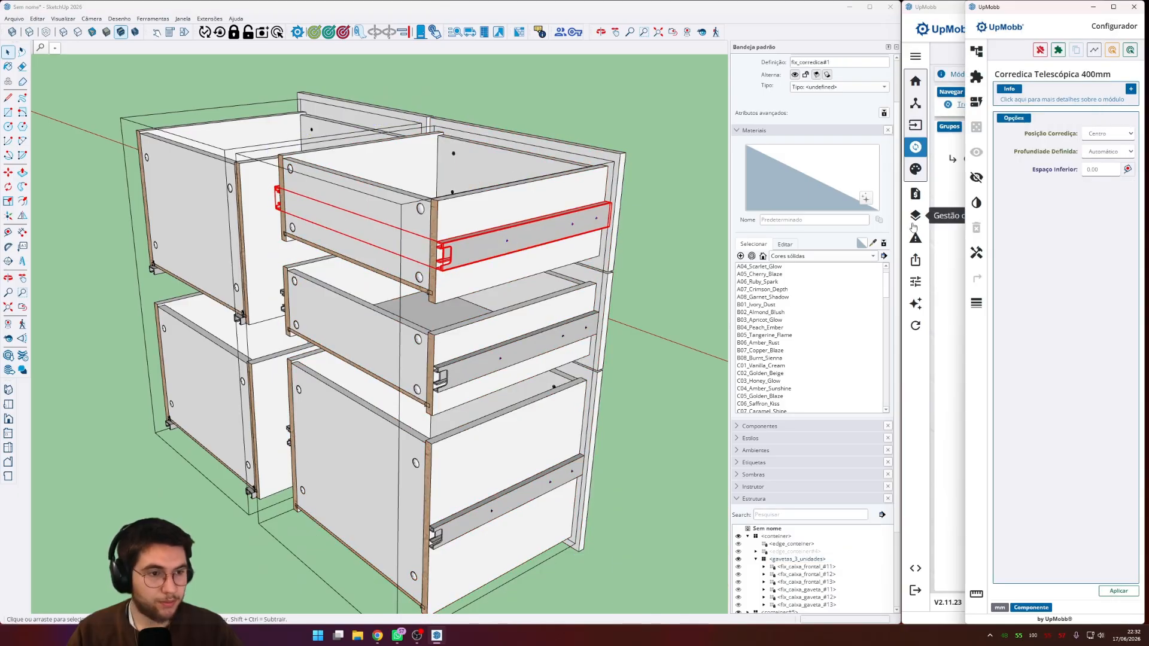
click(1109, 133)
click(1109, 133)
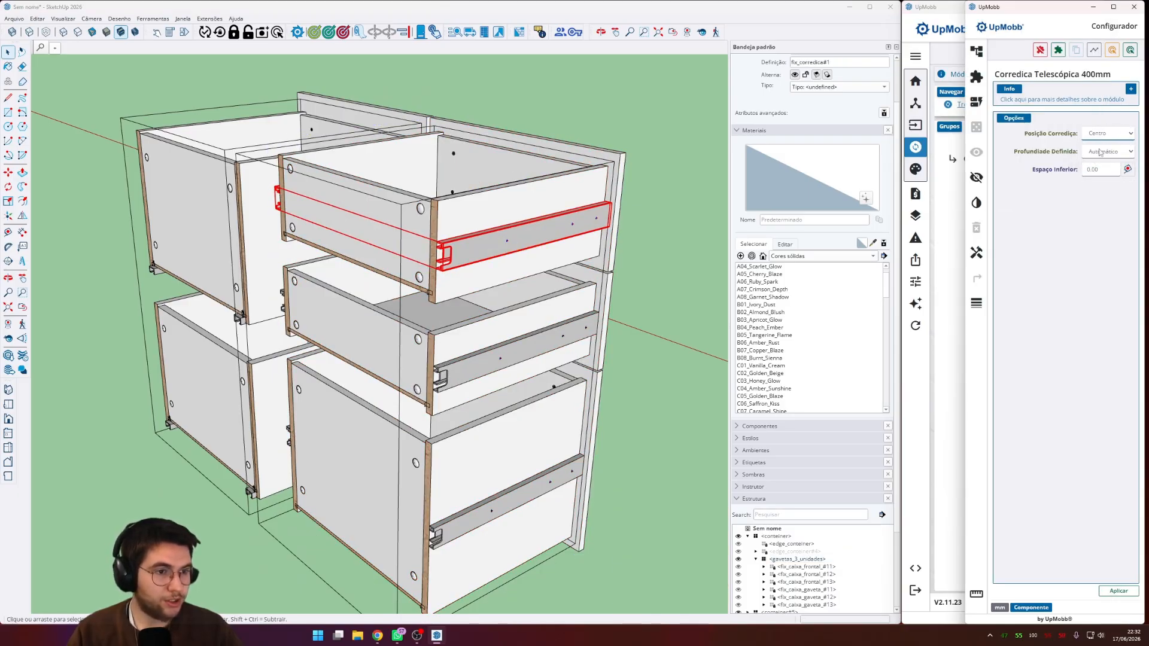
click(1099, 153)
click(1108, 160)
drag(1105, 167, 1081, 173)
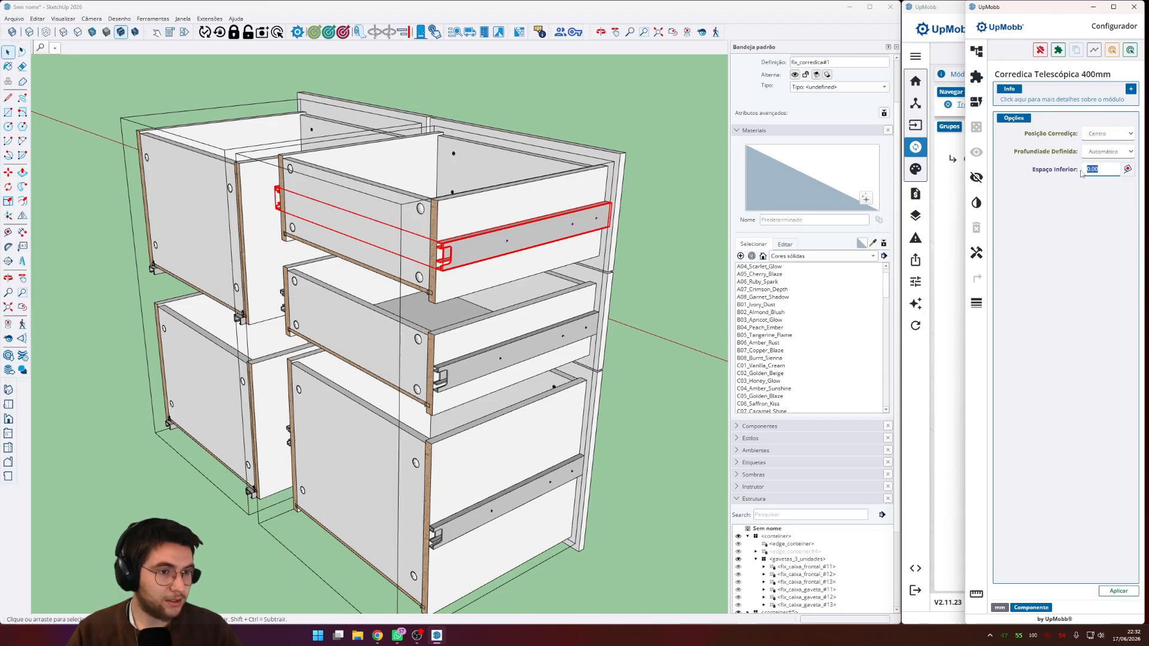
scroll(511, 238, up, 2)
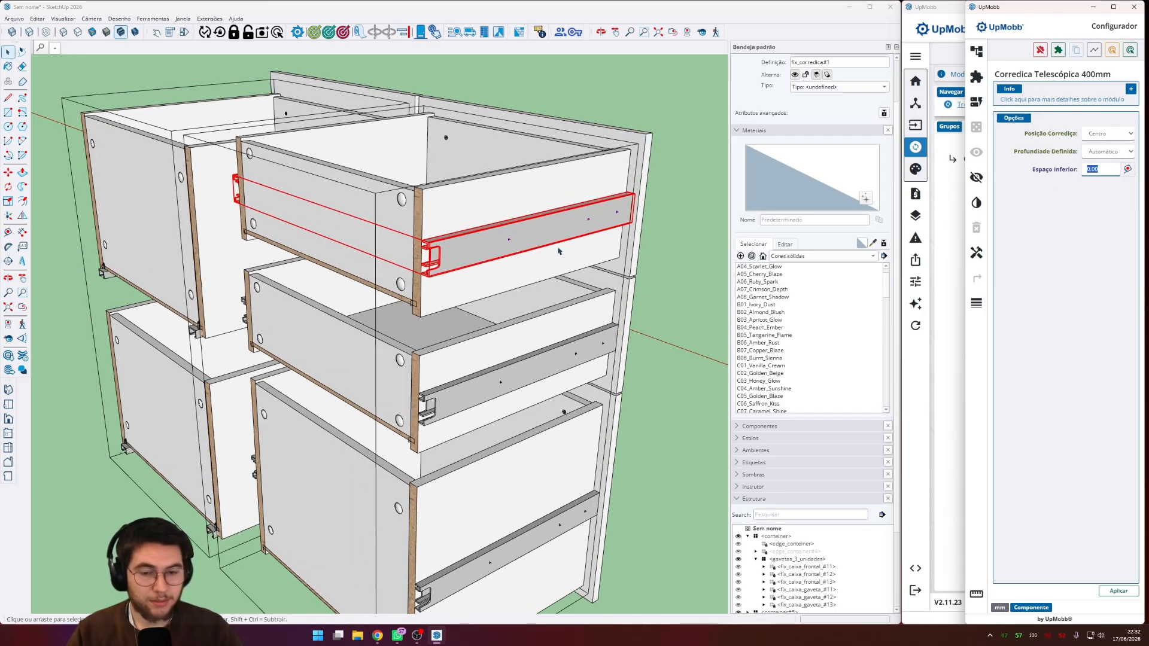
click(1124, 153)
- Compare the swap groups offered for the telescopic slide and for the top drawer, and open the drawer's Corrediça Telescópica models
middle_drag(539, 230, 200, 239)
scroll(200, 239, down, 2)
middle_drag(442, 233, 411, 223)
scroll(407, 231, down, 2)
click(955, 234)
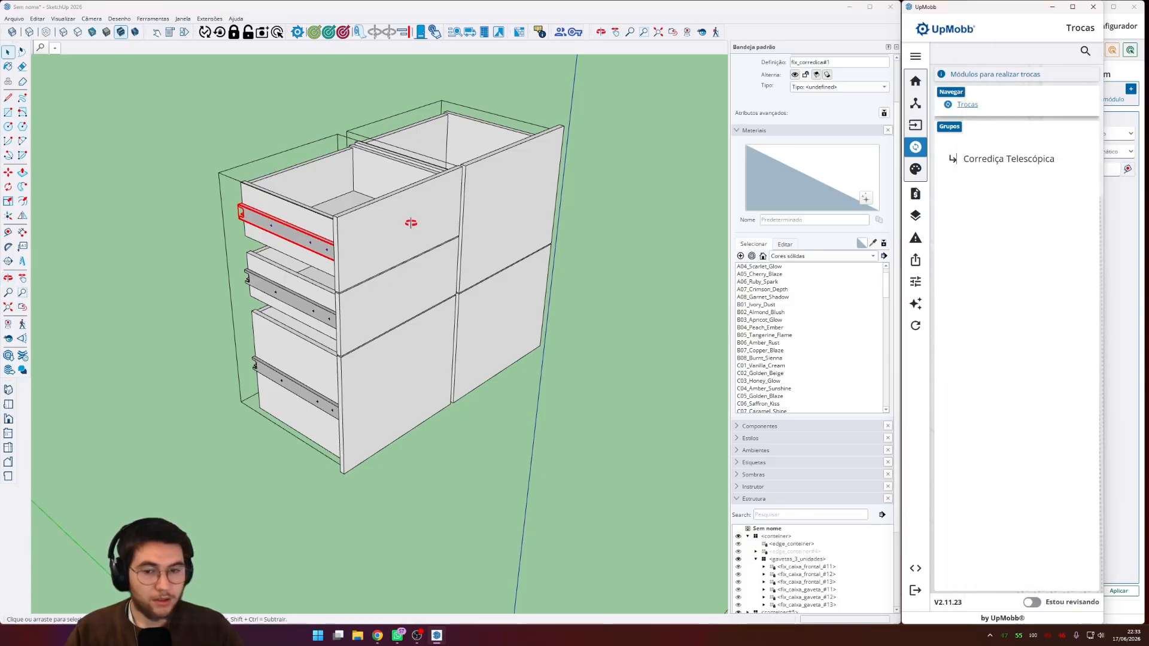
scroll(410, 223, up, 1)
key(space)
click(296, 219)
click(915, 147)
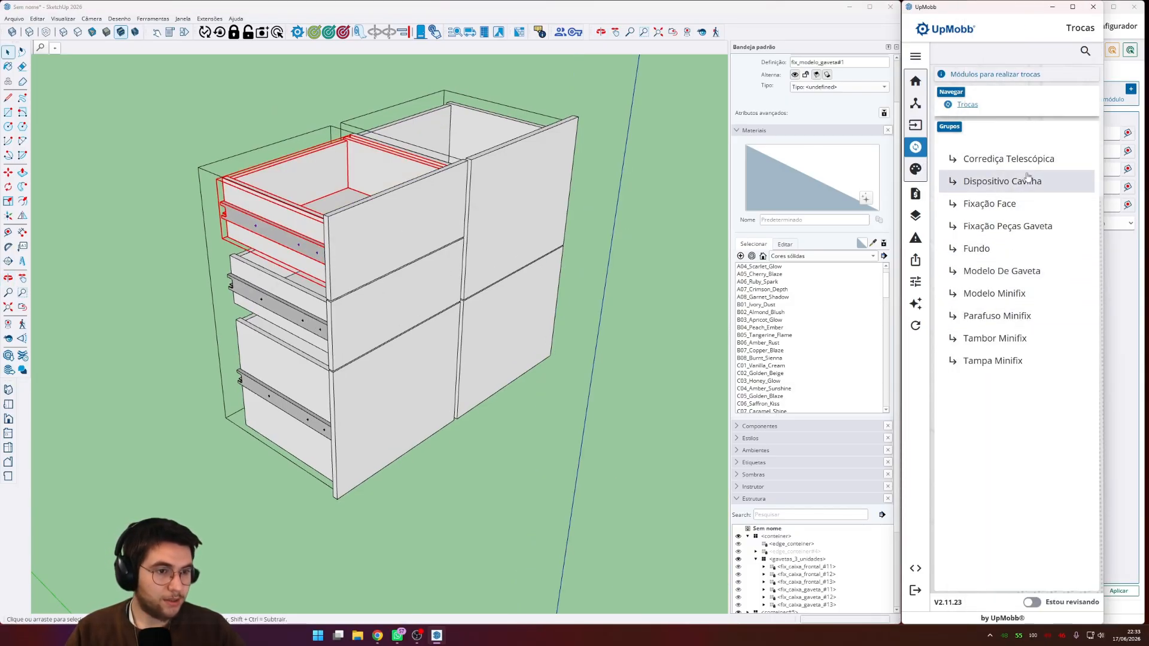
click(1008, 159)
- Use the module selector to pick the whole top drawer and only its telescopic slide, checking the slide's swap groups
middle_drag(144, 234, 132, 233)
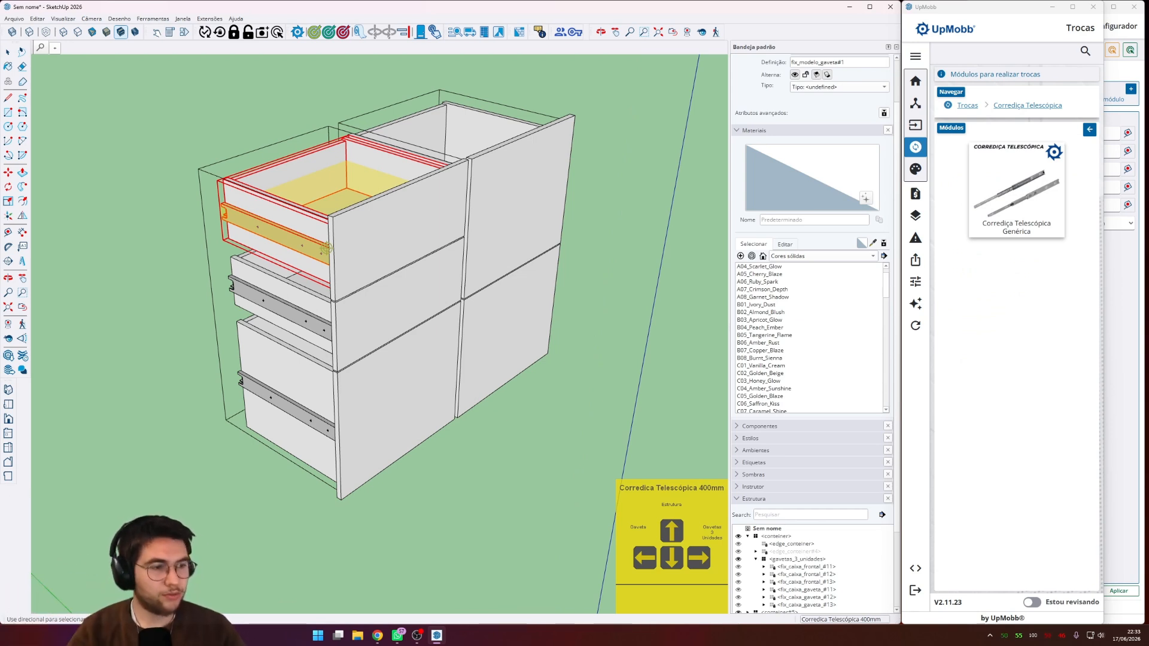
scroll(292, 220, up, 2)
scroll(292, 221, up, 1)
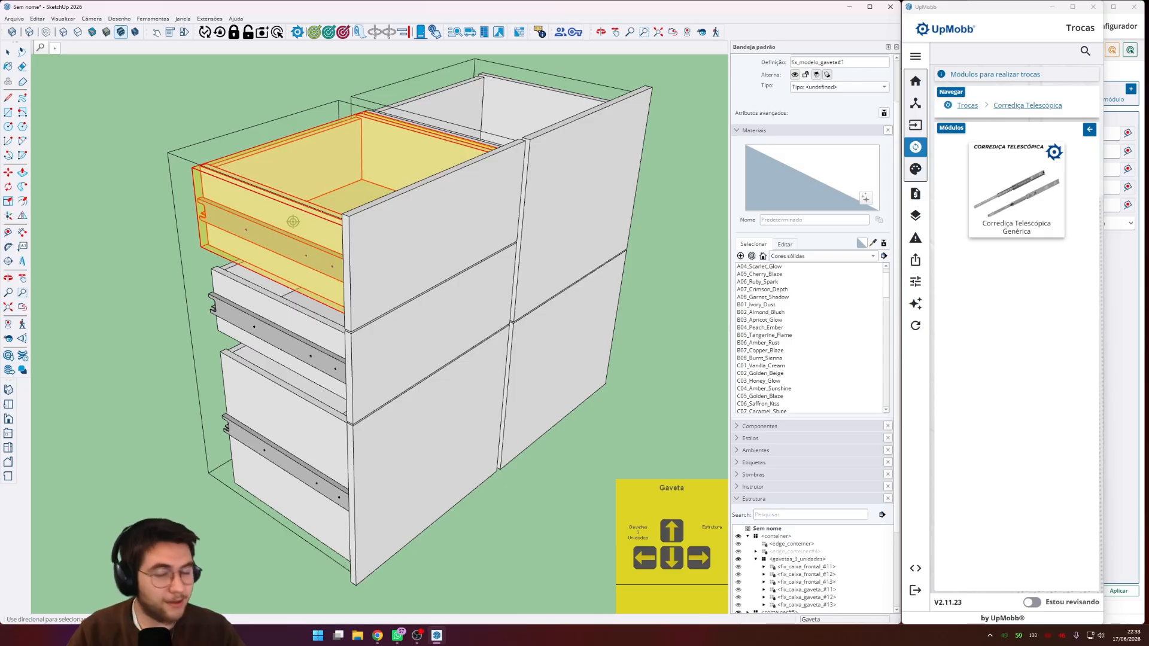
click(293, 222)
click(303, 233)
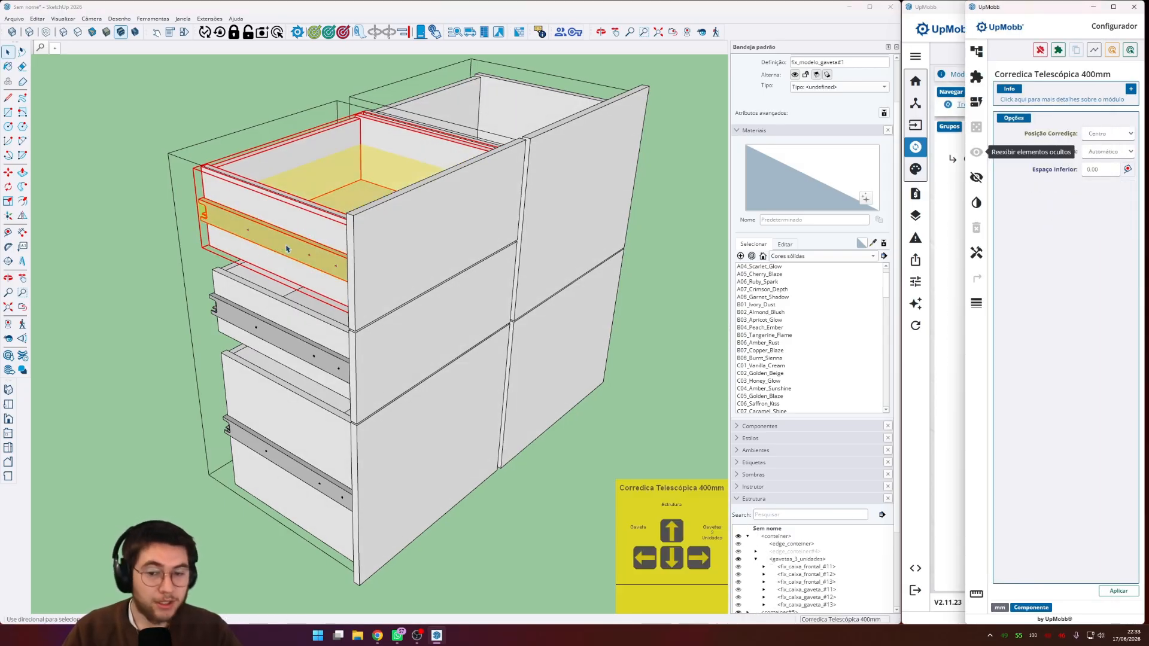
click(919, 173)
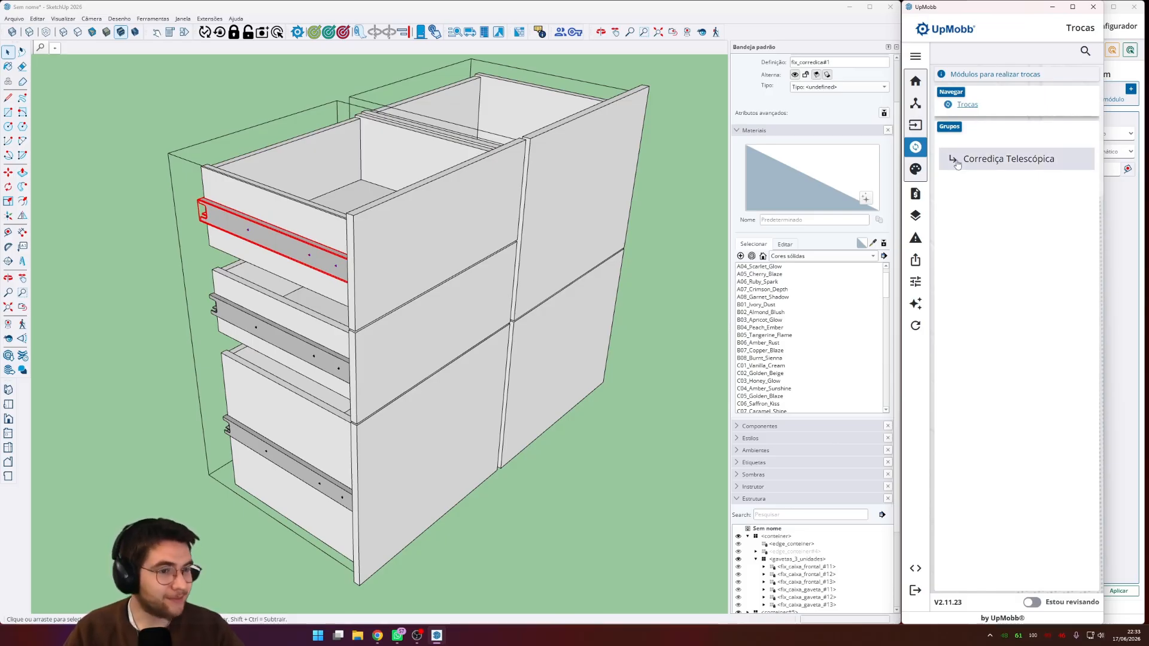
- Select the top drawer and swap its Fixação Peças Gaveta for Conjunto Parafuso Com Cavilha
key(c)
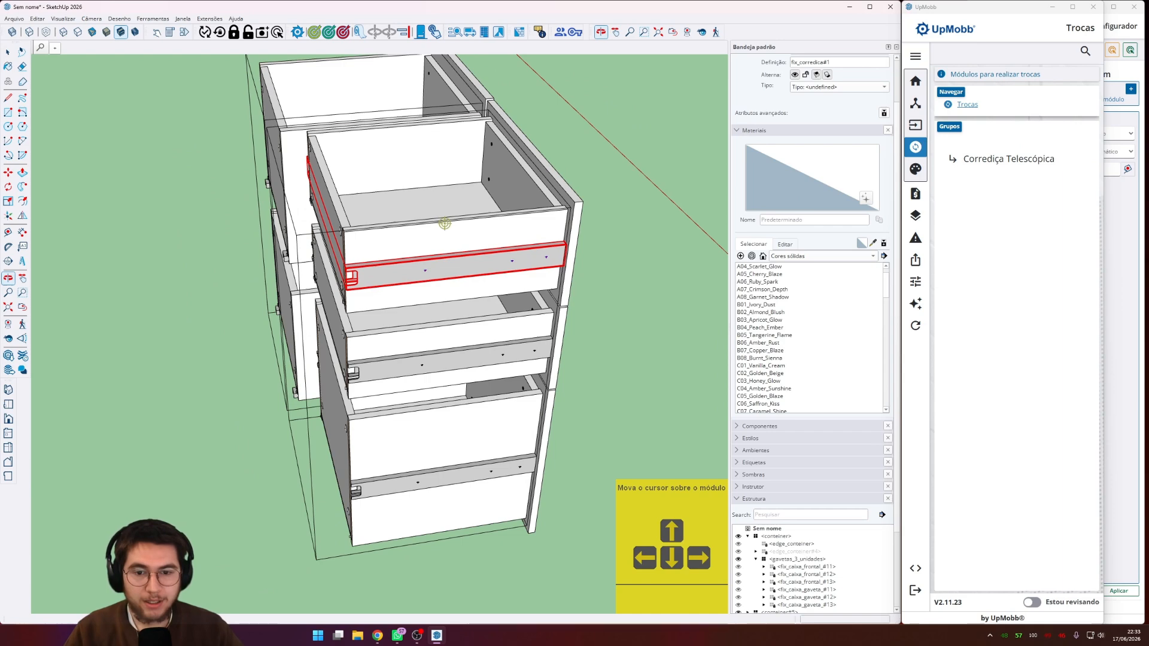
click(443, 223)
click(916, 339)
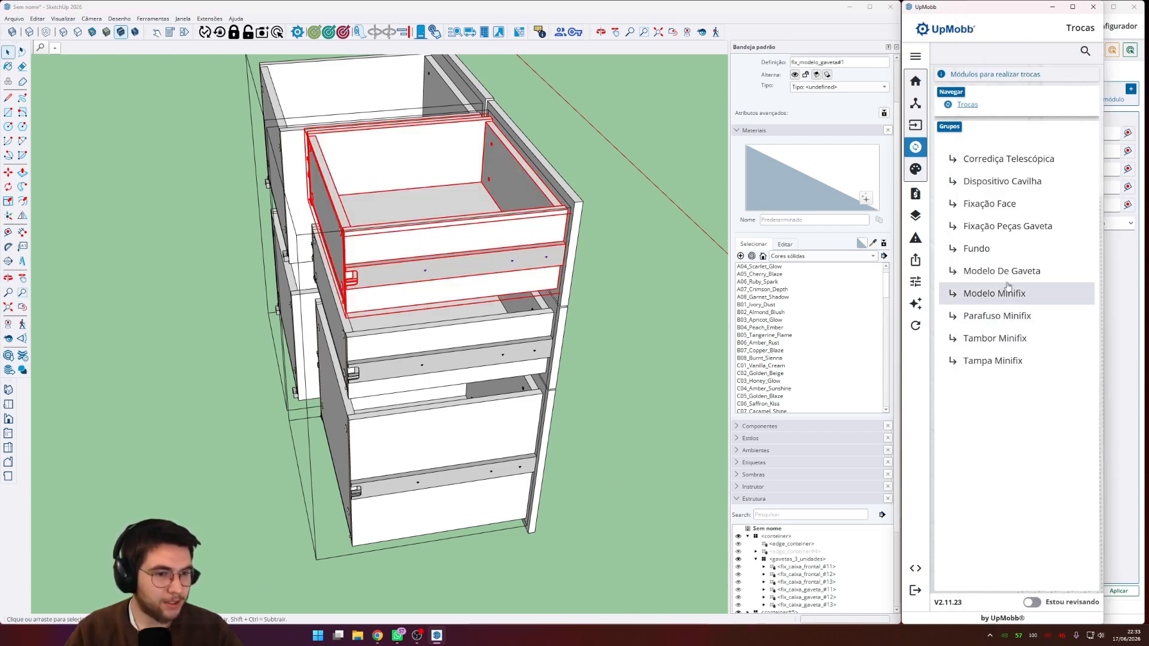
click(996, 224)
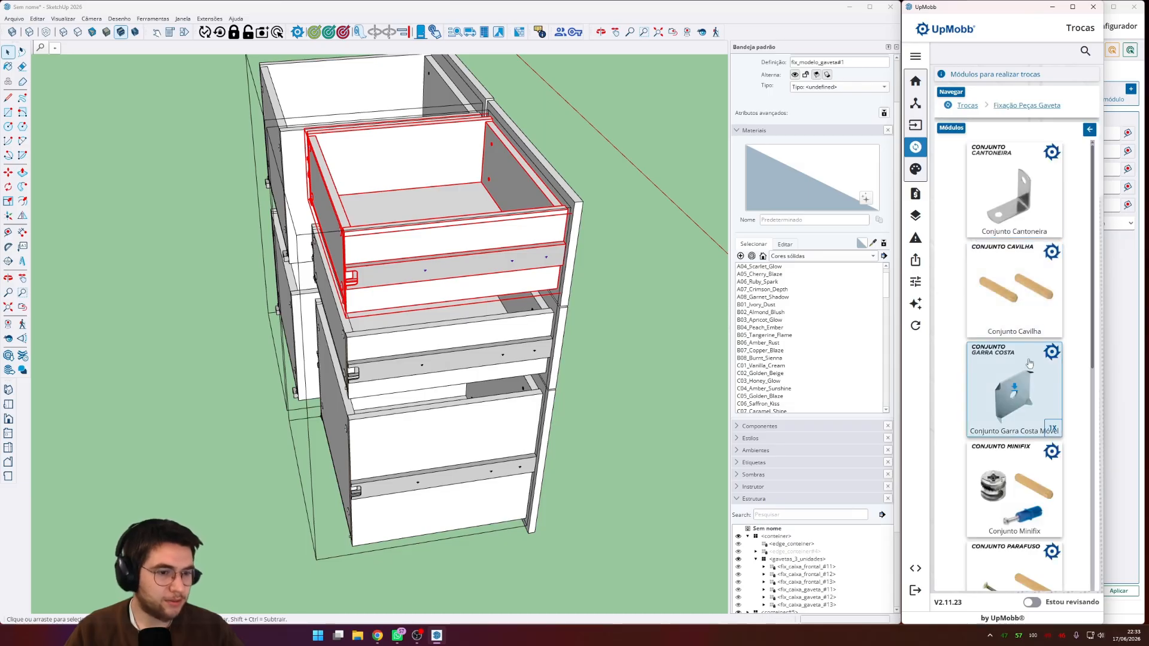
scroll(1015, 370, down, 4)
click(1014, 335)
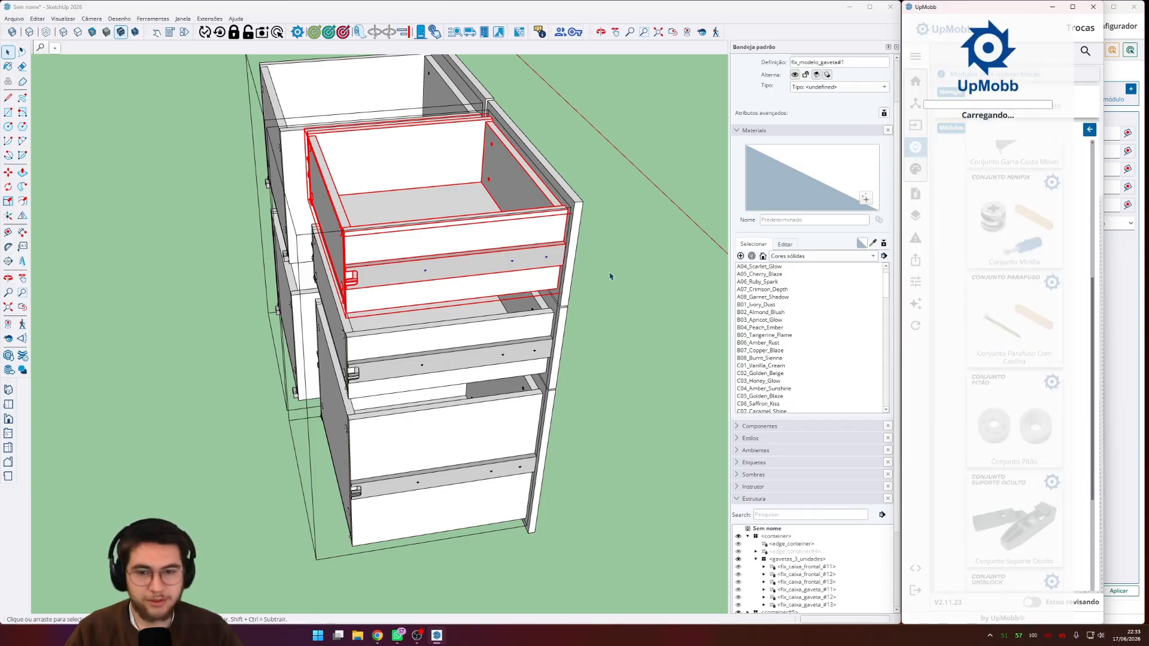
- Swap the top drawer's Fixação Face for the Cavilha set (Conjunto Cavilha Face)
scroll(374, 241, up, 5)
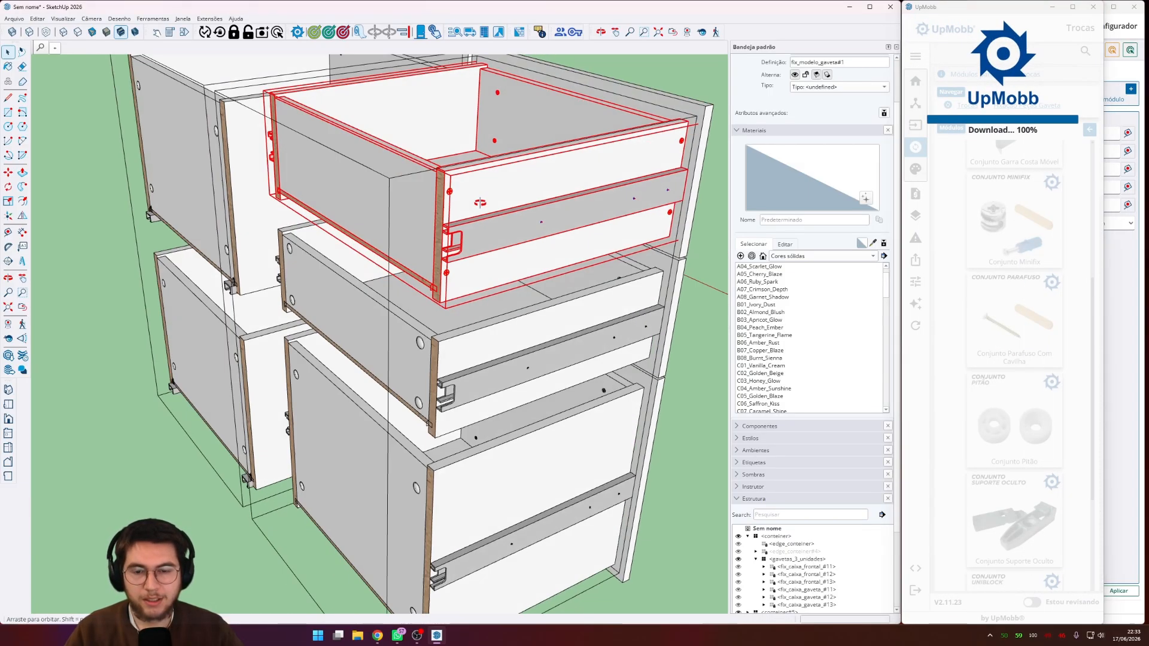
click(915, 146)
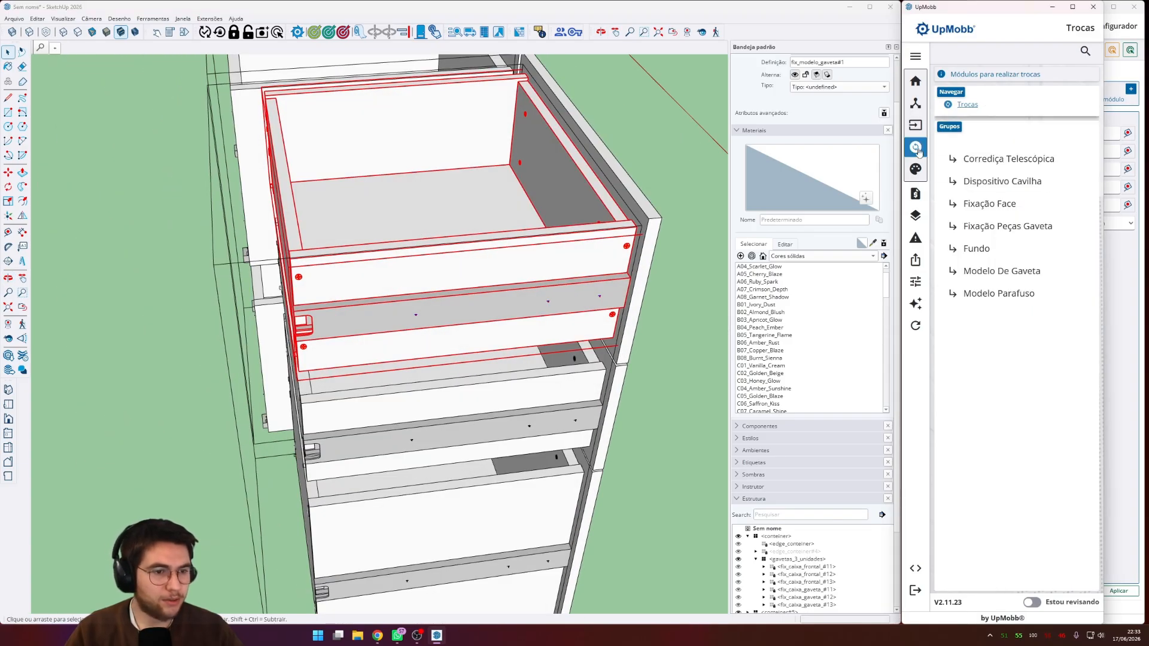
click(1012, 210)
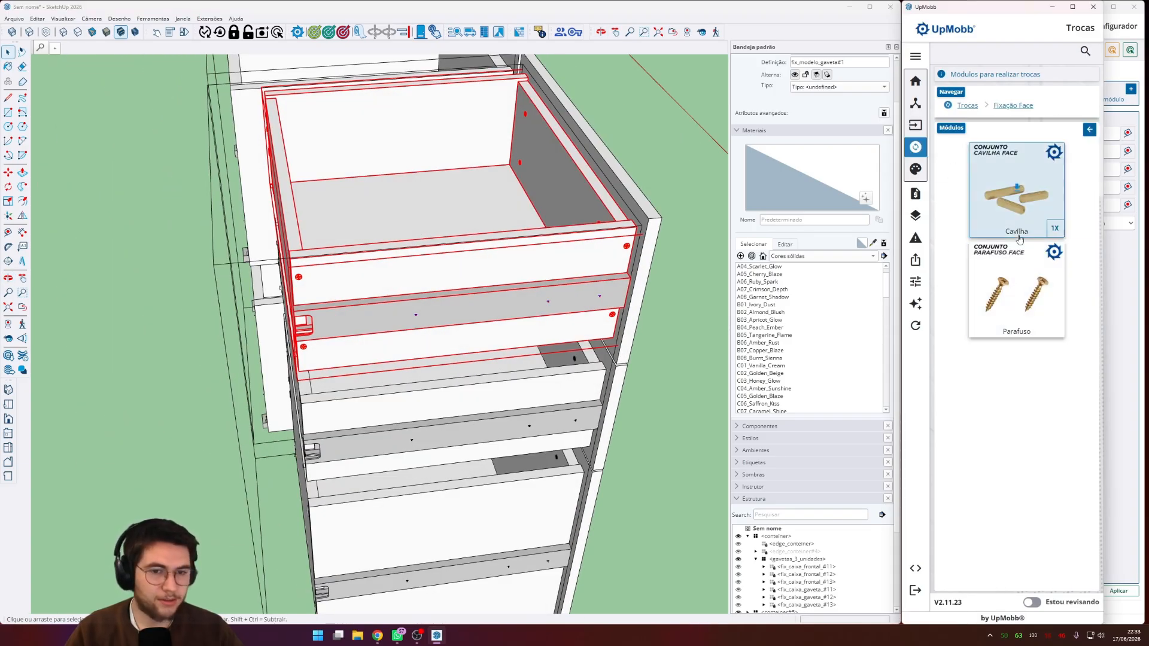
click(1025, 222)
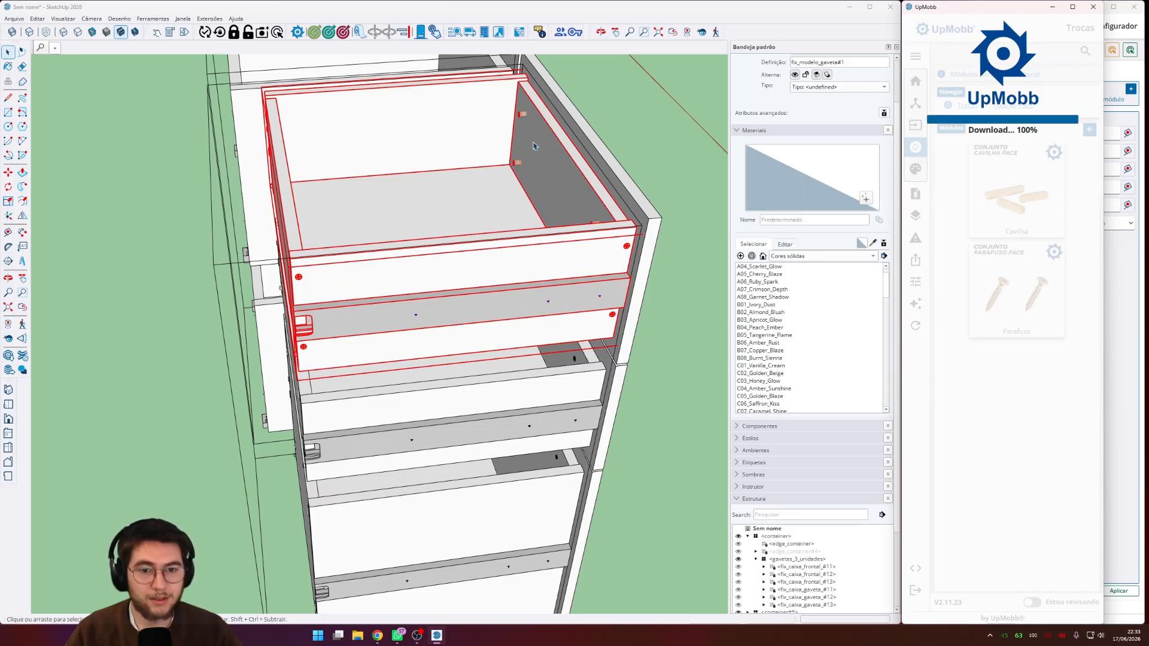
middle_drag(534, 156, 612, 243)
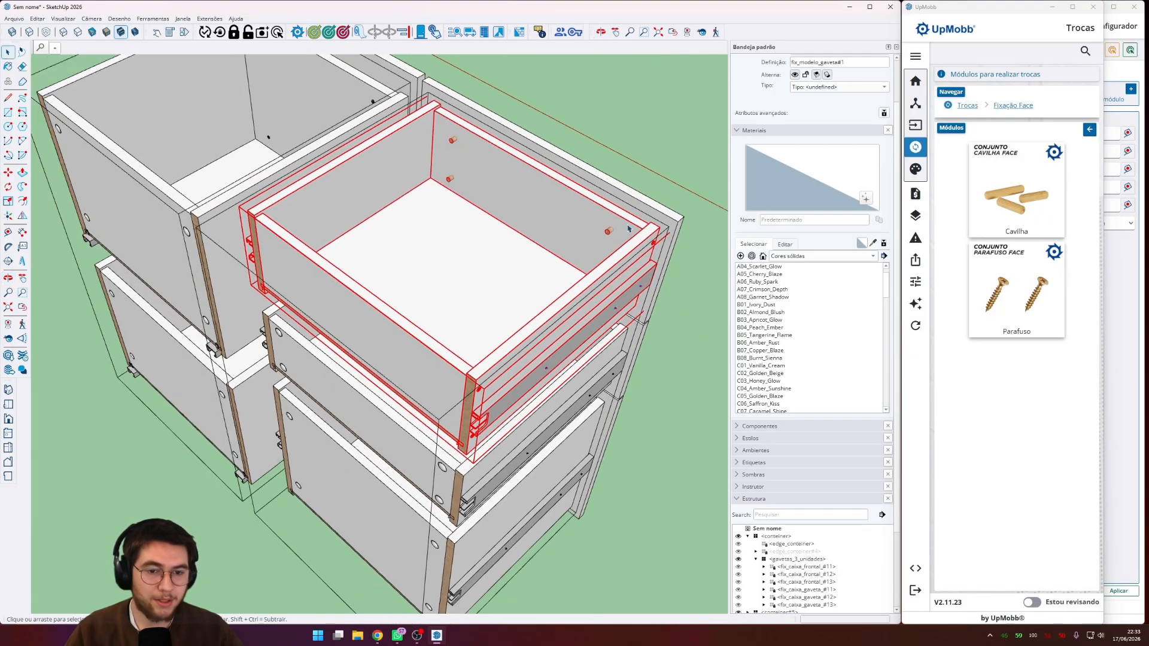
- Set Inverter to Não and apply it for both face dowel sets of the top drawer, in the Frontal and Traseiro quadrants
scroll(603, 248, up, 3)
click(600, 249)
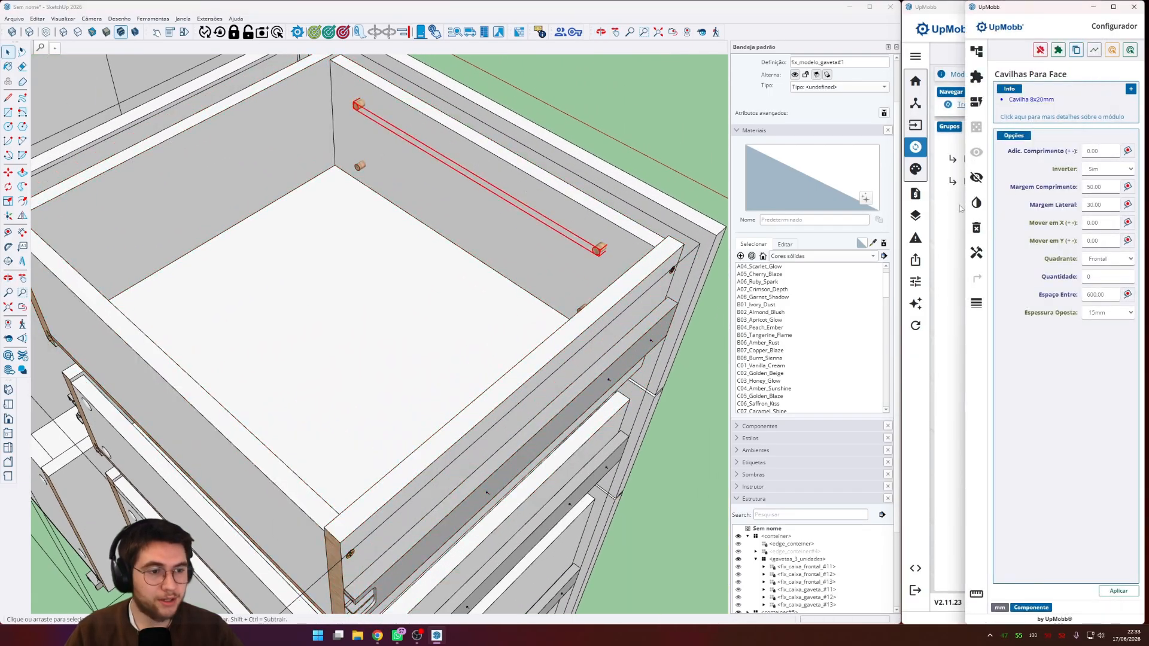
click(1107, 169)
click(1099, 193)
click(1118, 591)
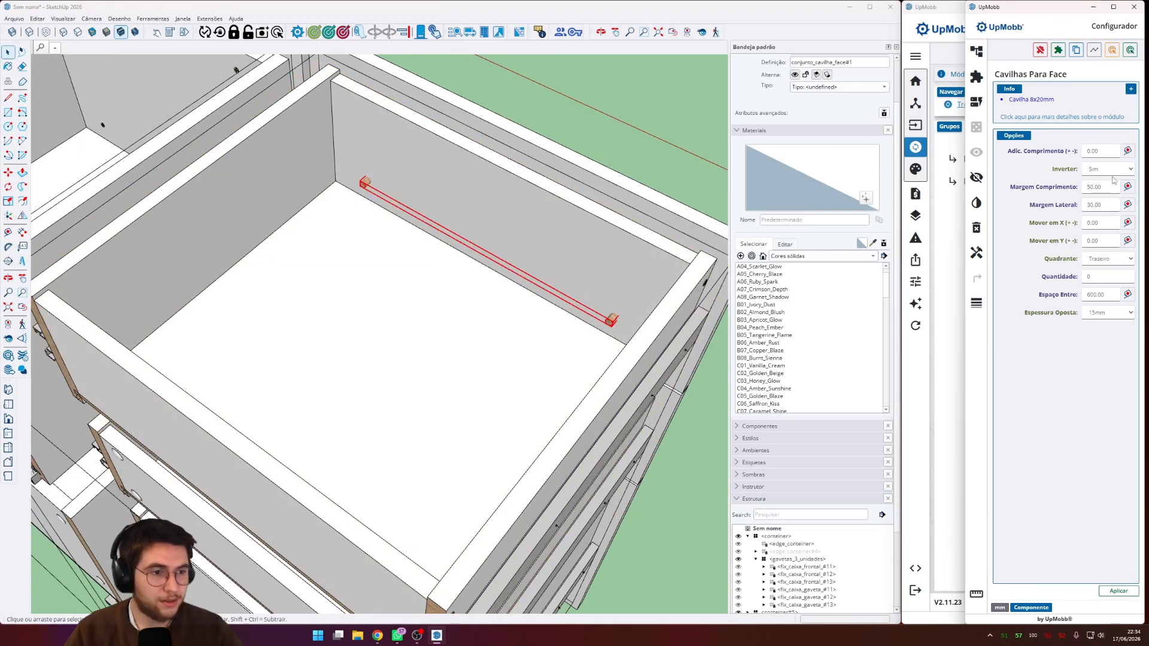
click(1110, 170)
click(1102, 186)
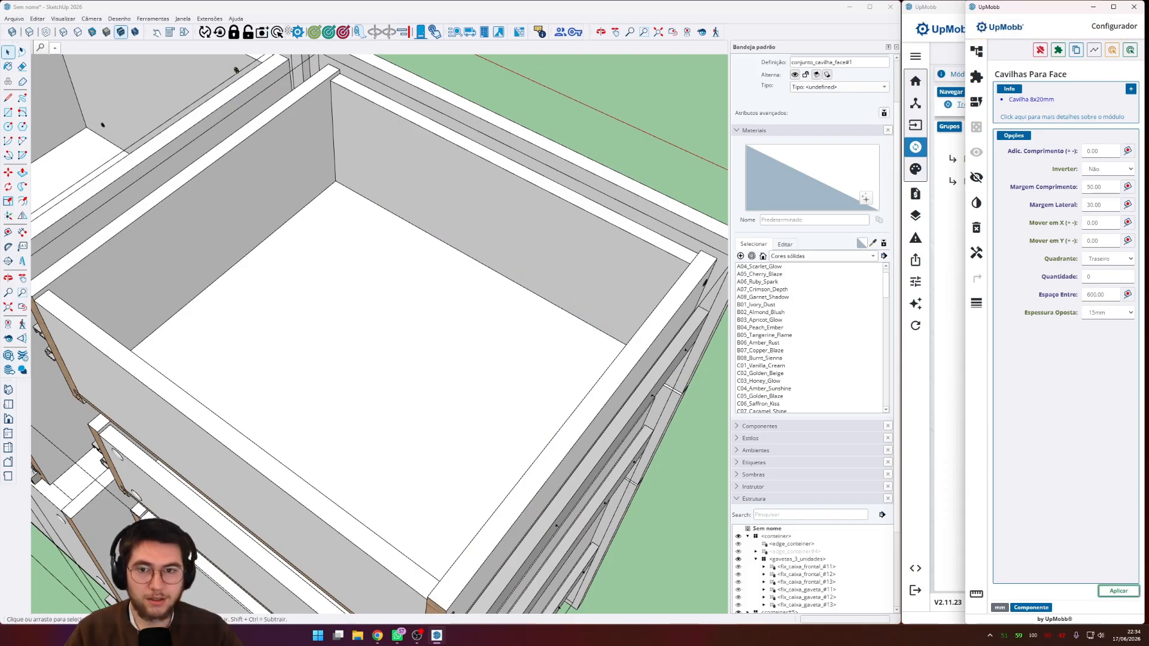
- Make the model see-through and examine how the face dowels sit in the top drawer's front
click(498, 32)
scroll(502, 209, up, 2)
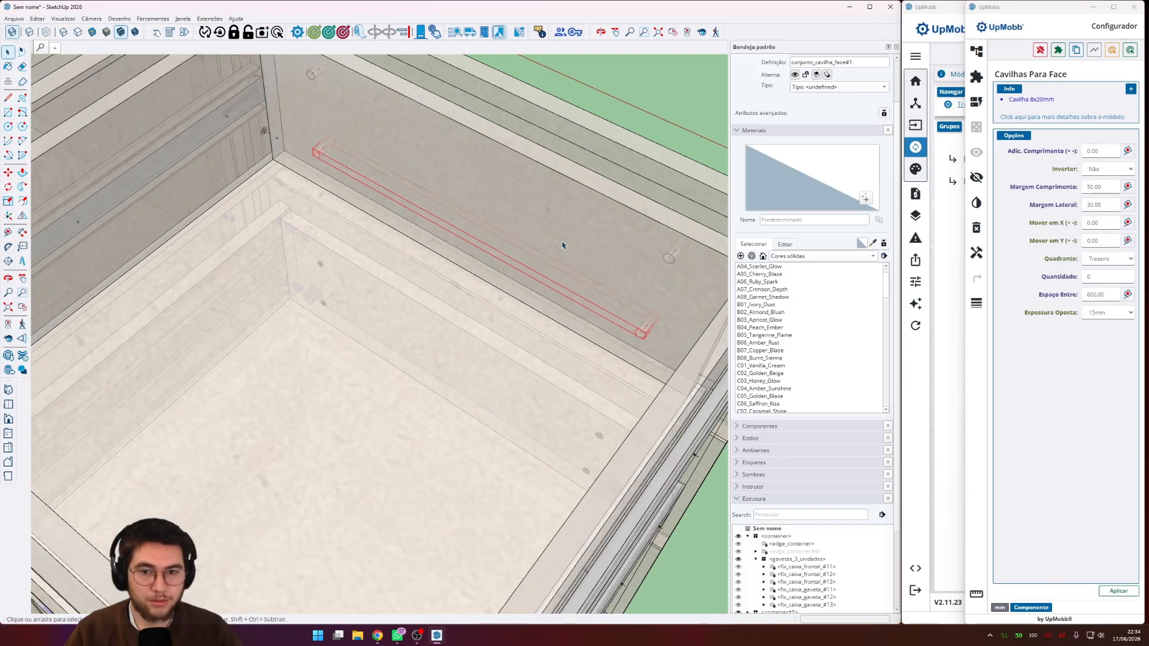
middle_drag(502, 210, 264, 179)
middle_drag(395, 323, 461, 357)
scroll(383, 301, up, 4)
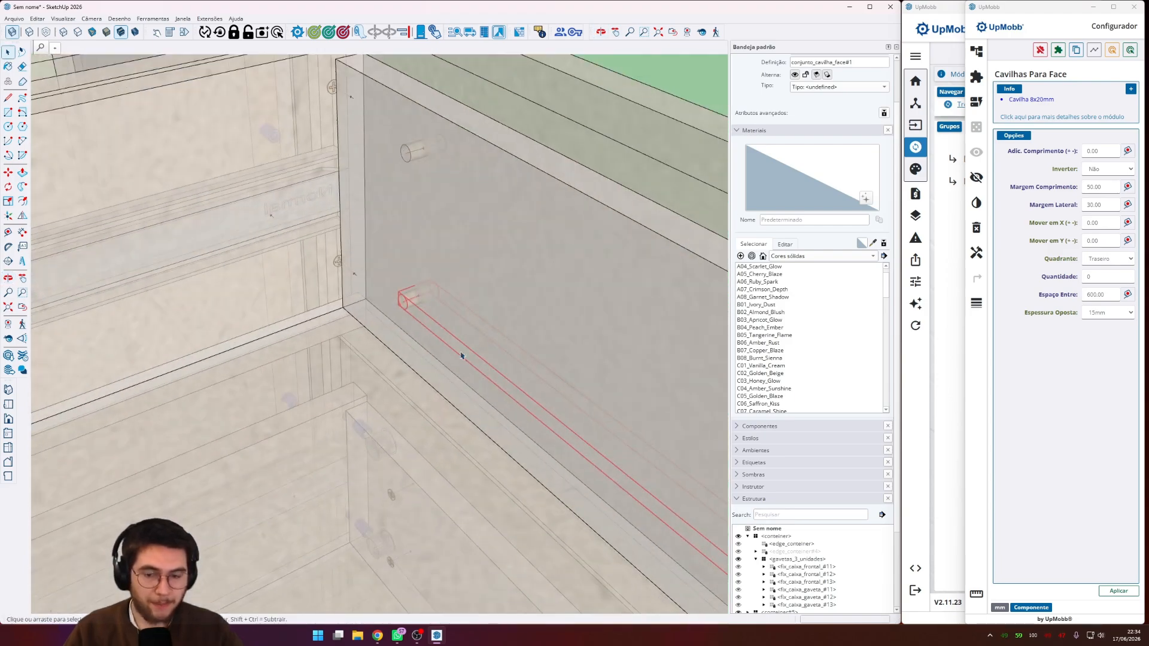
scroll(498, 234, down, 5)
scroll(512, 226, down, 4)
middle_drag(516, 234, 523, 268)
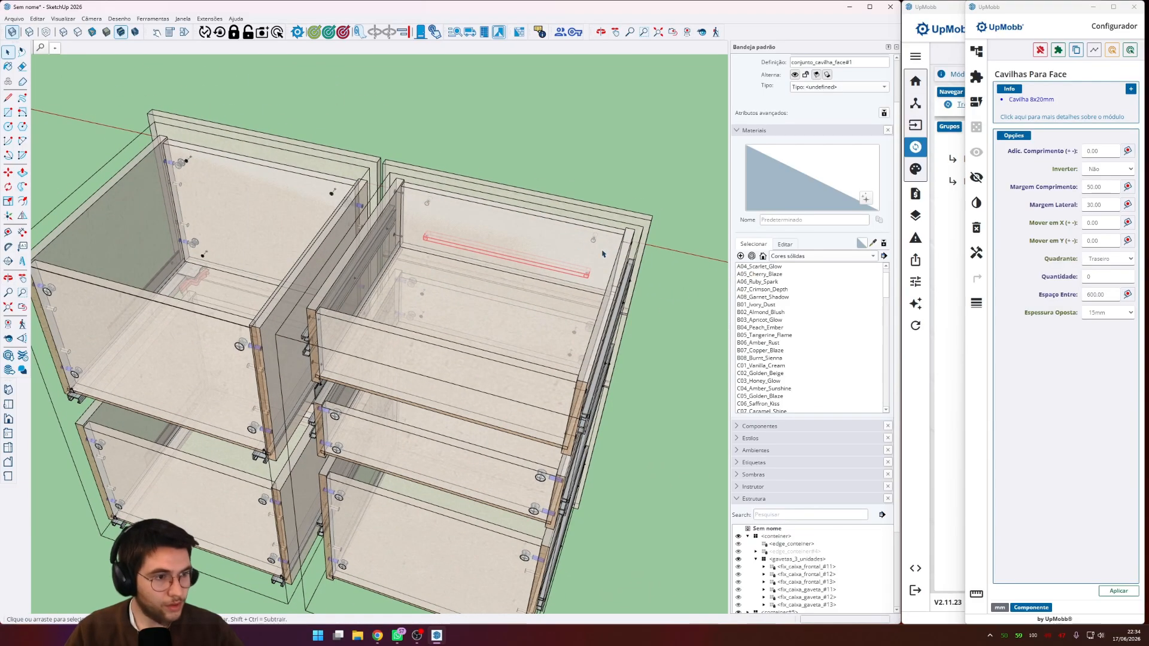
scroll(603, 253, up, 4)
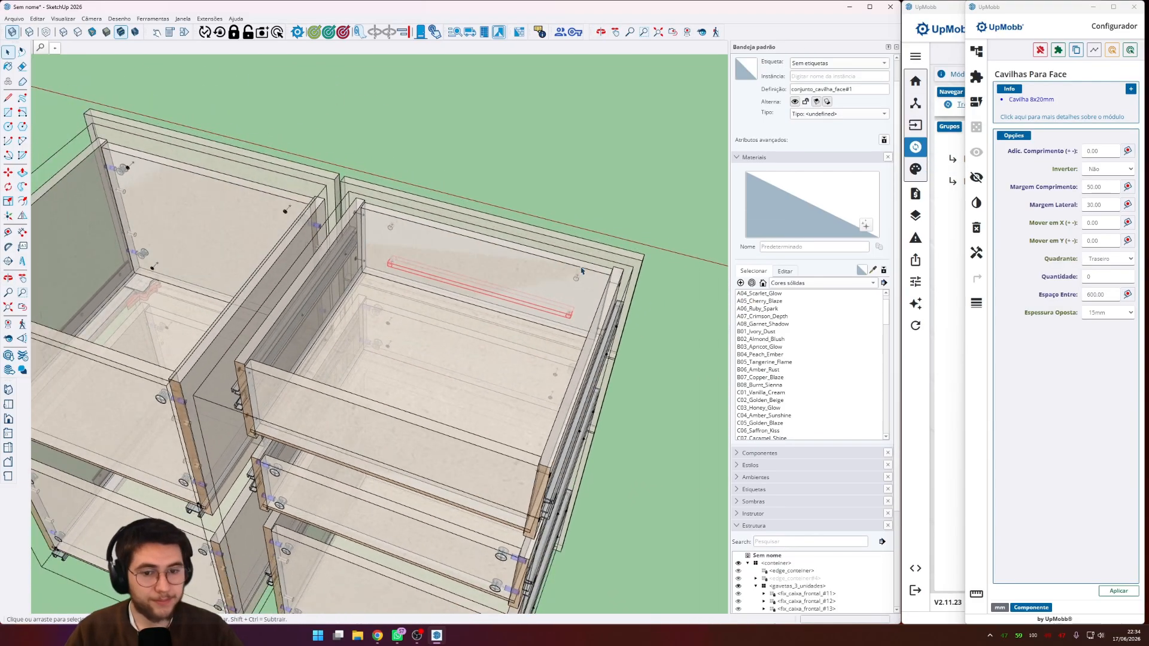
- Select the whole top drawer and list its available swap groups
click(581, 269)
key(Tab)
scroll(554, 288, down, 1)
click(546, 287)
click(915, 147)
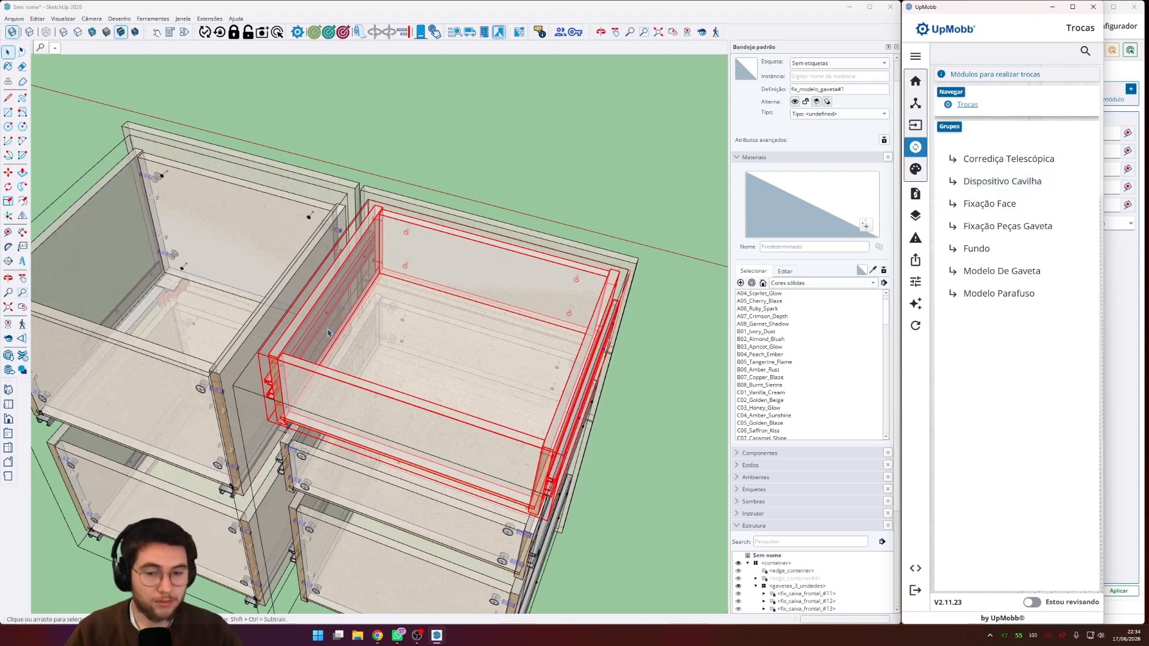
- Examine the top drawer from several sides and open the configuration options of its telescopic slide
scroll(457, 329, down, 5)
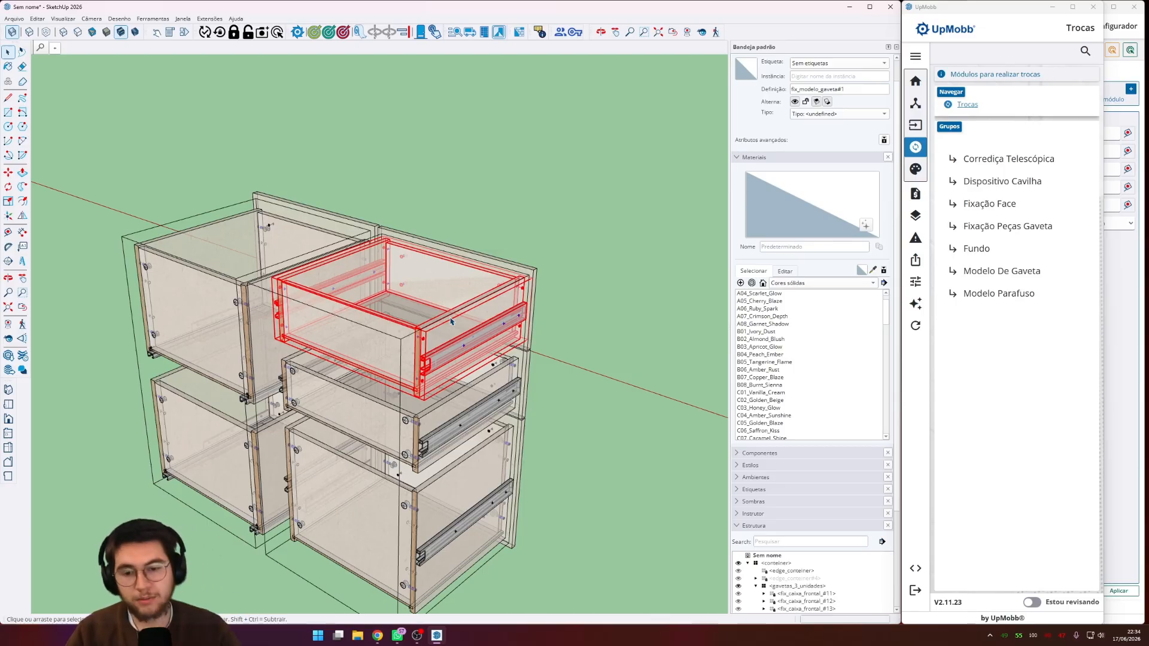
scroll(452, 322, up, 2)
middle_drag(452, 322, 239, 340)
middle_drag(418, 314, 706, 432)
scroll(333, 408, down, 2)
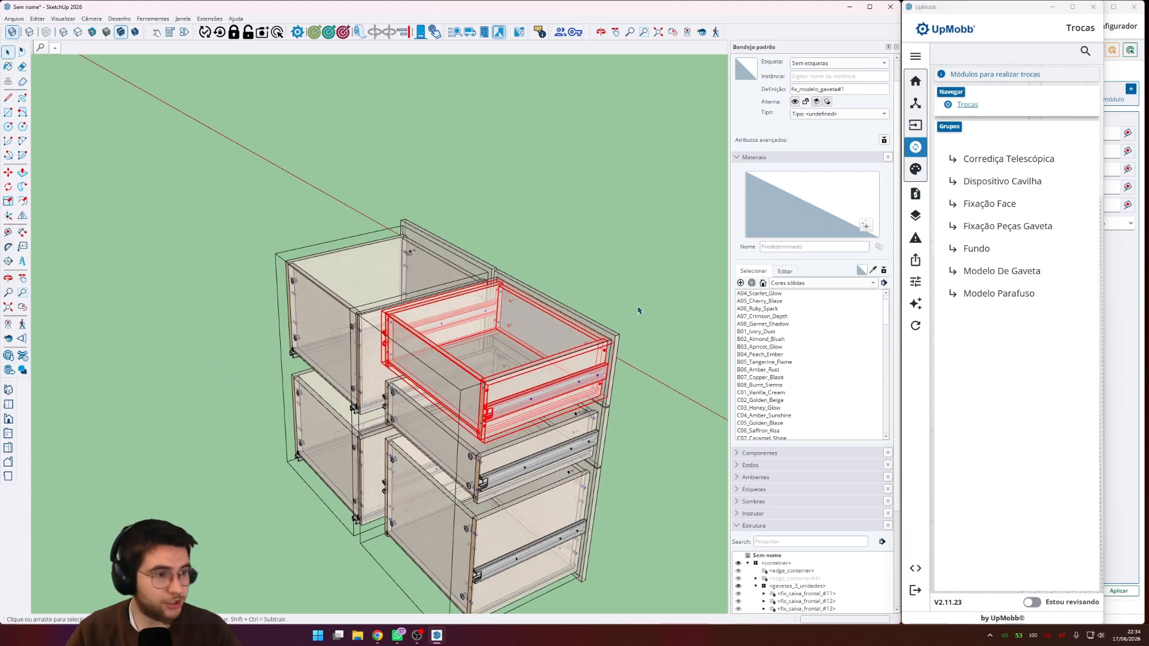
scroll(565, 383, up, 1)
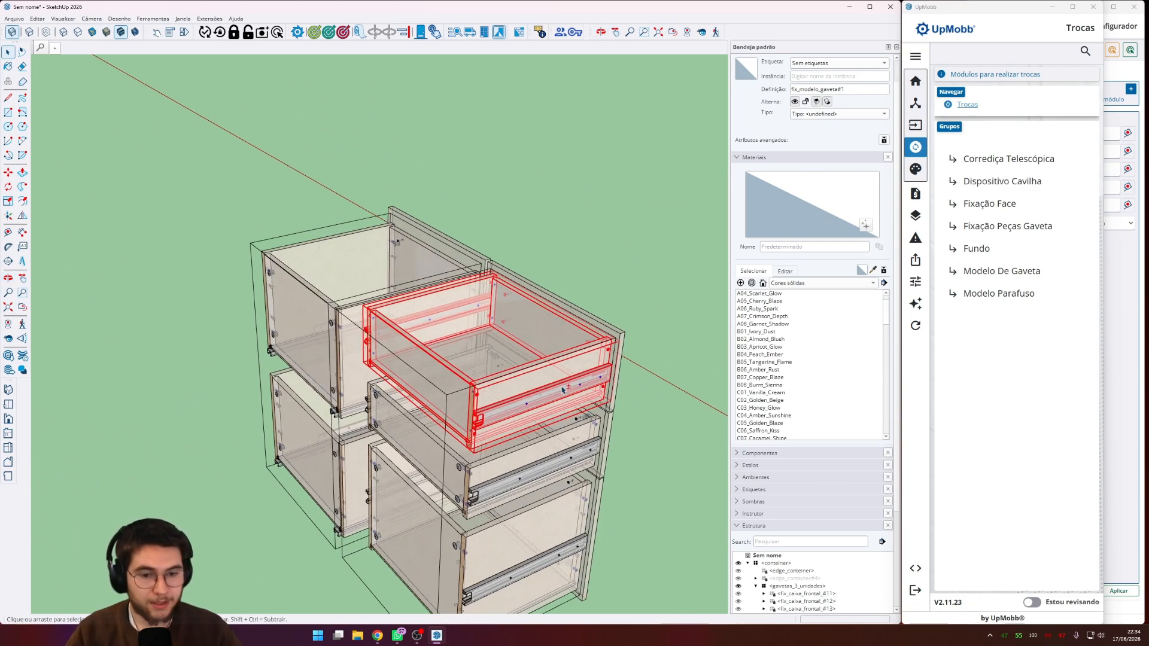
double_click(562, 393)
scroll(498, 359, up, 3)
middle_drag(497, 359, 551, 306)
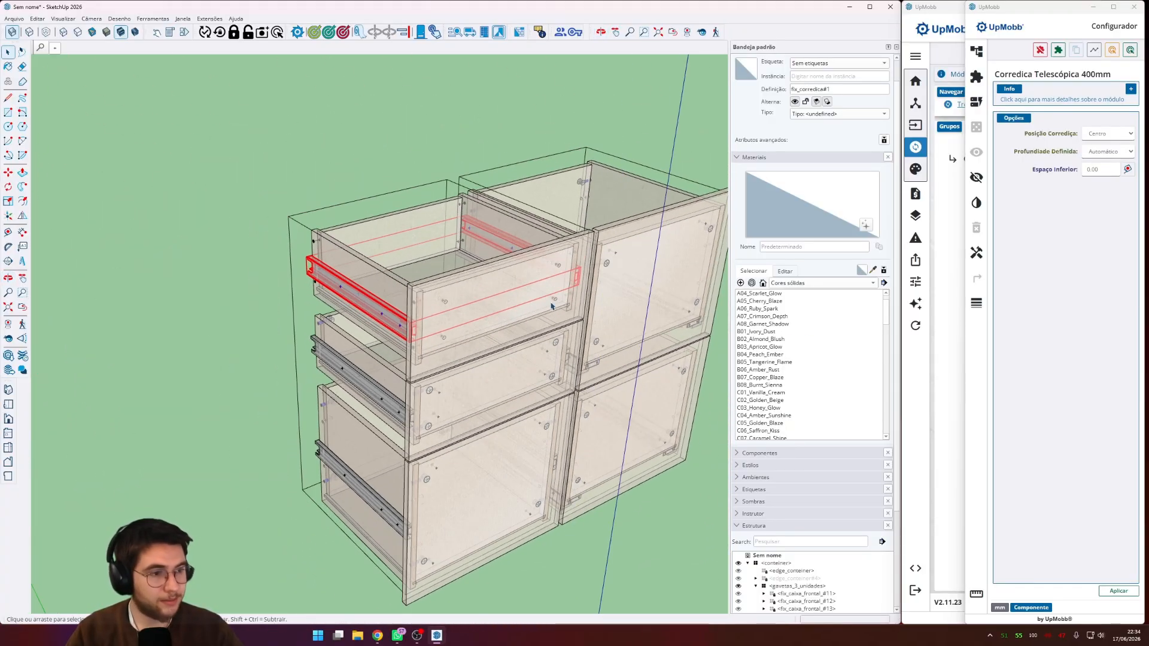